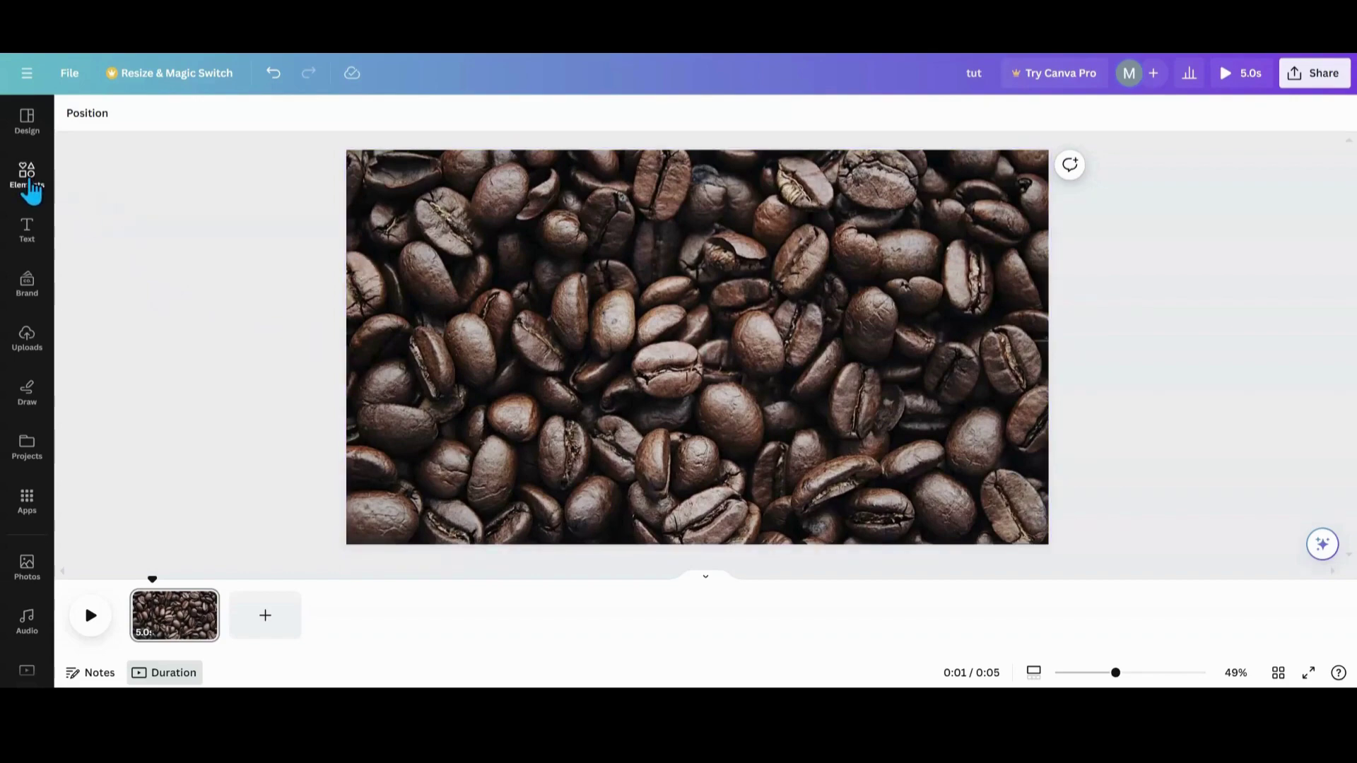
- Add another copy of the coffee-bean photo from Recently used and enlarge it over the page
{"action": "left_click", "coordinate": [26, 175]}
{"action": "left_click", "coordinate": [151, 405]}
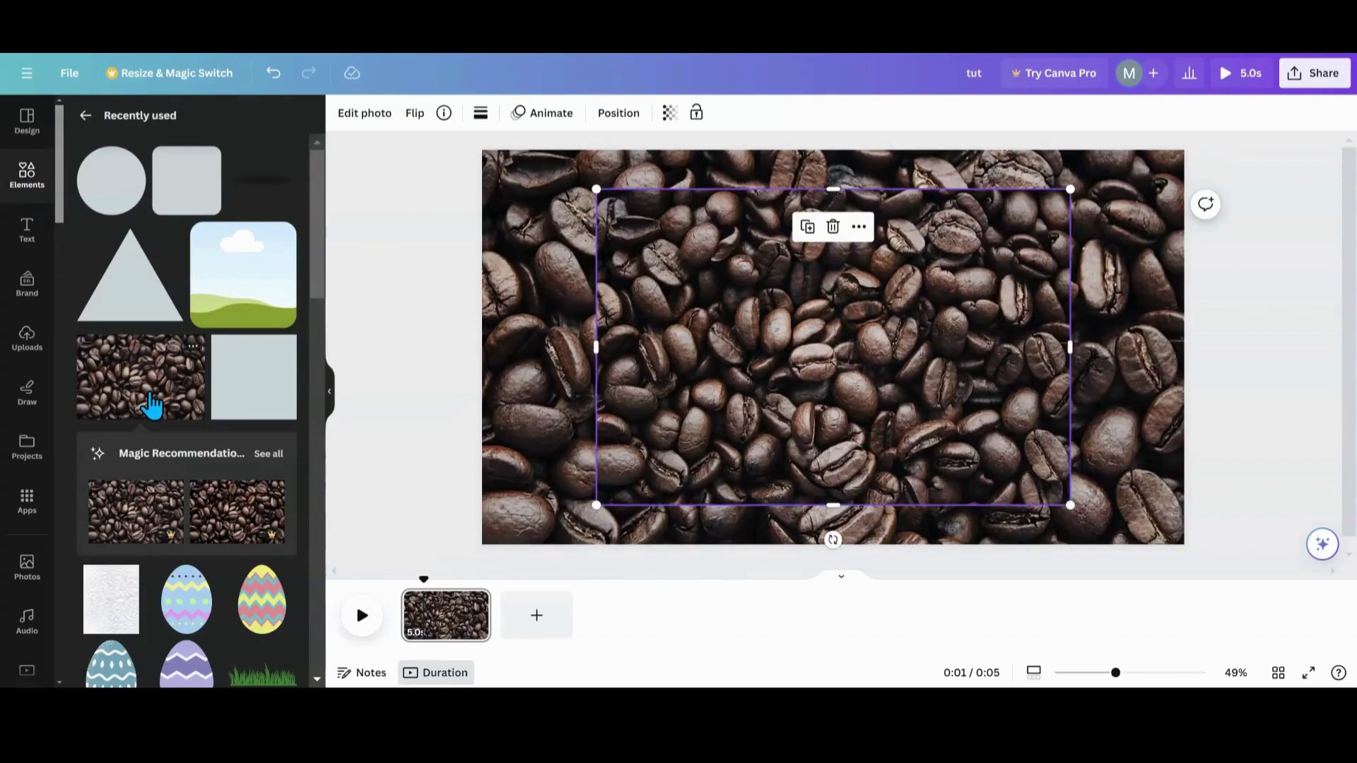
{"action": "left_click_drag", "start_coordinate": [596, 186], "coordinate": [433, 188]}
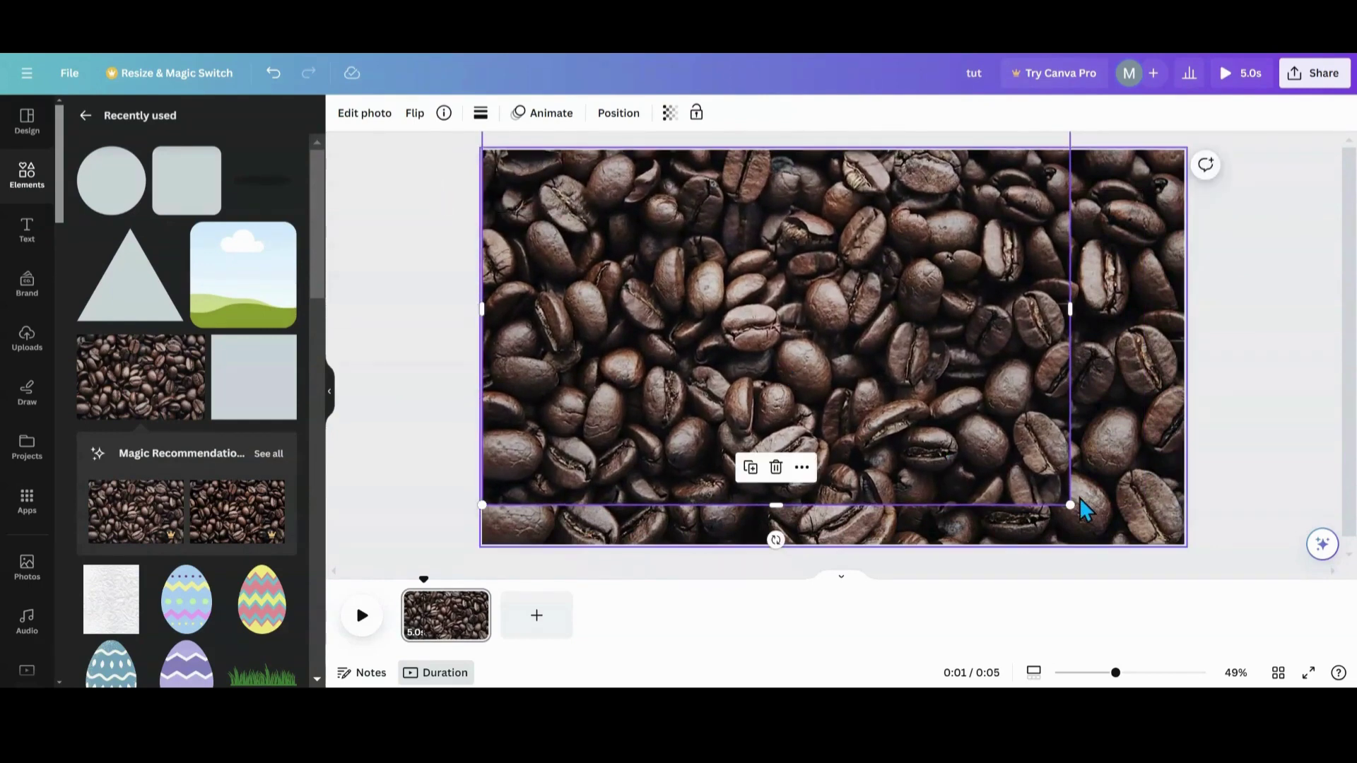
{"action": "left_click_drag", "start_coordinate": [1071, 506], "coordinate": [1116, 503]}
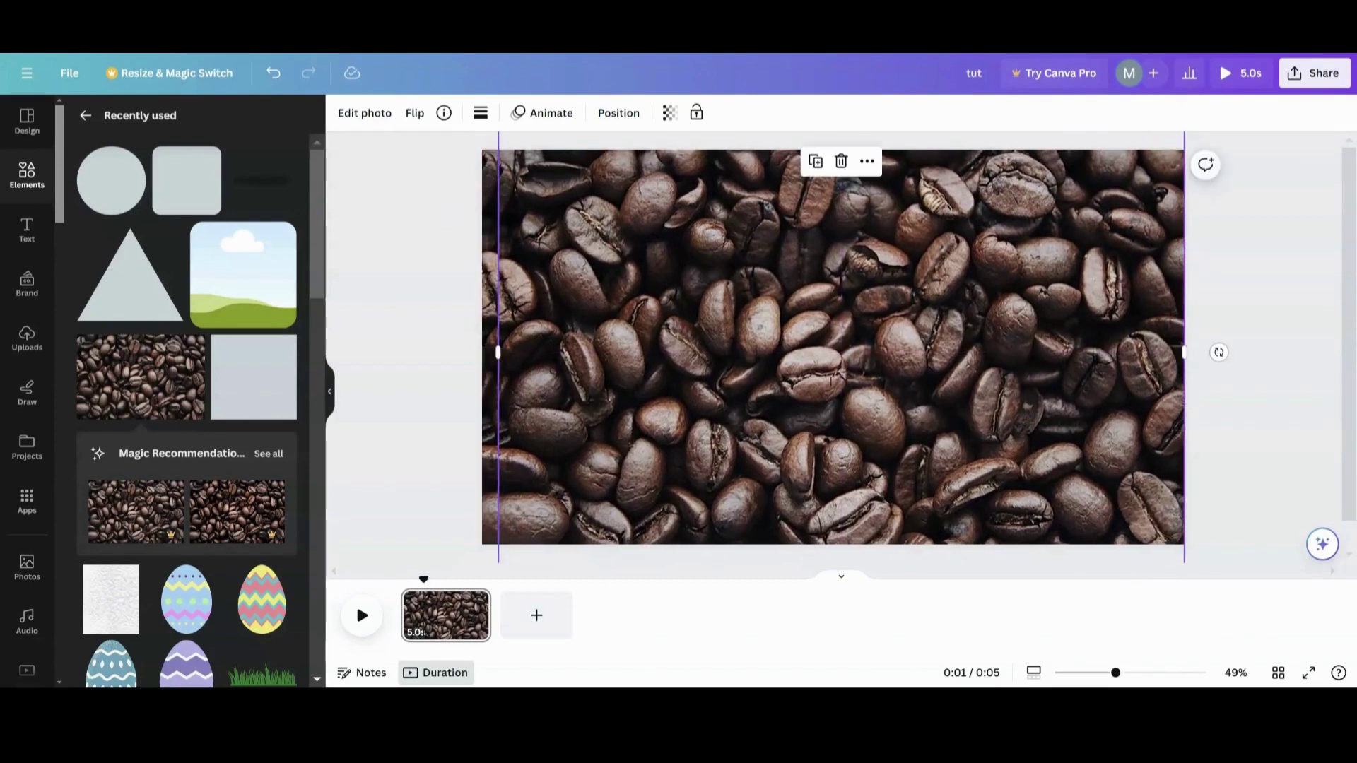
{"action": "left_click_drag", "start_coordinate": [1115, 673], "coordinate": [1108, 673]}
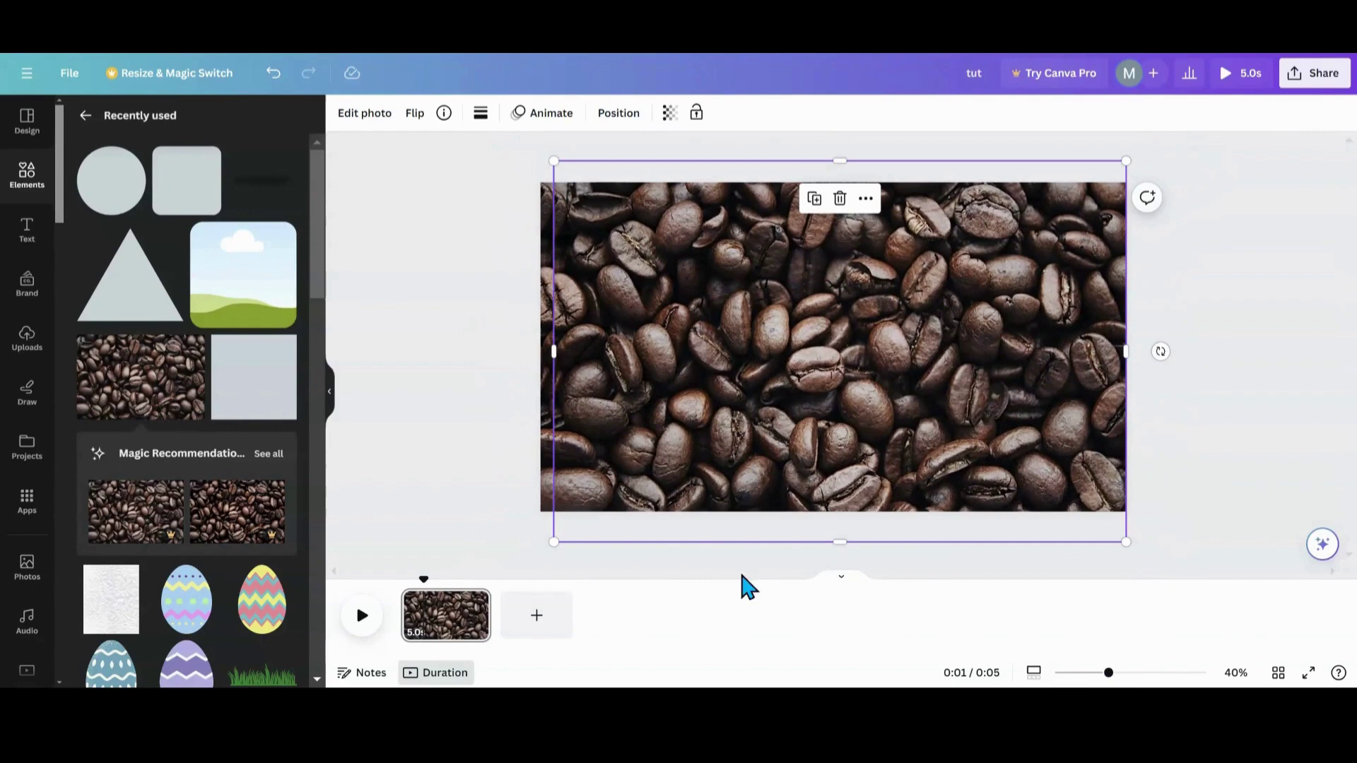
- Crop the copied photo's edges inward into a narrow vertical panel of about 595 × 822
{"action": "left_click", "coordinate": [542, 179]}
{"action": "left_click", "coordinate": [597, 273]}
{"action": "left_click_drag", "start_coordinate": [551, 159], "coordinate": [540, 152]}
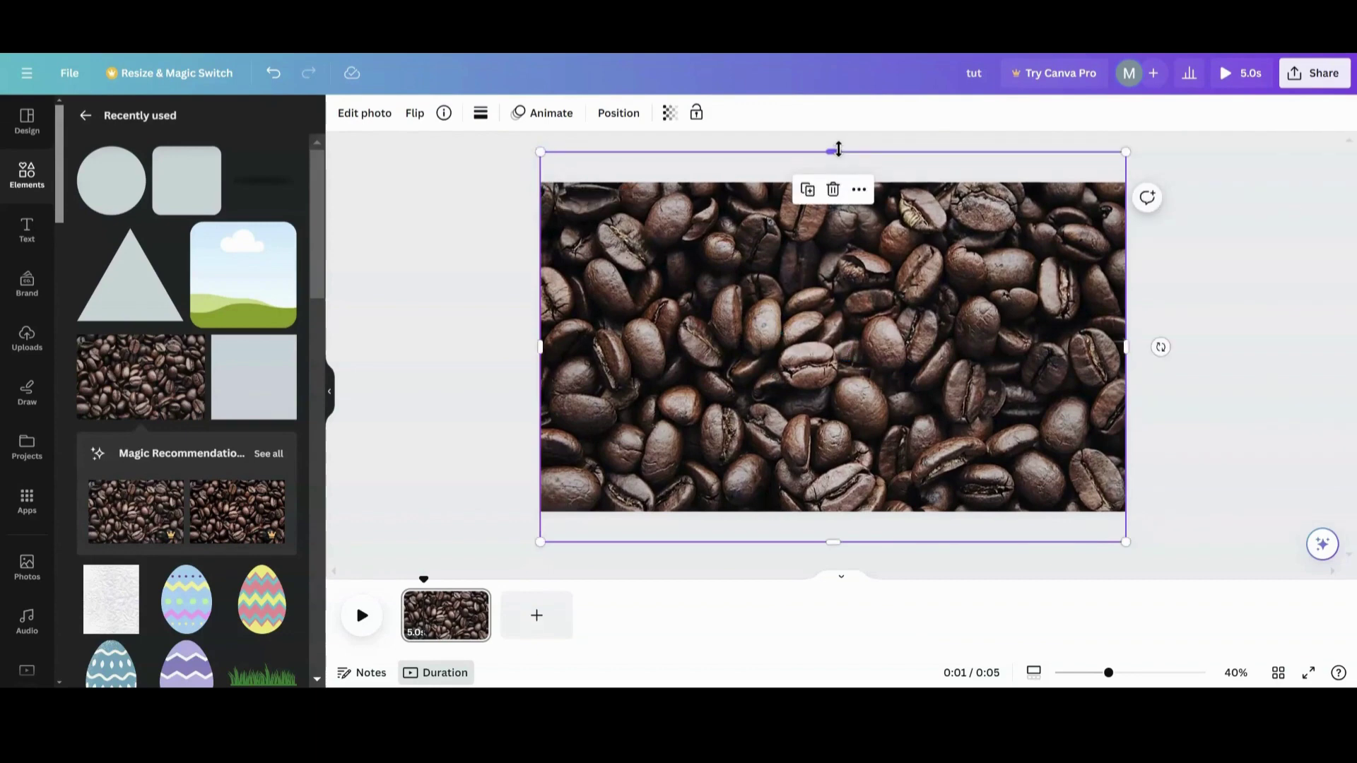
{"action": "left_click_drag", "start_coordinate": [834, 151], "coordinate": [834, 214]}
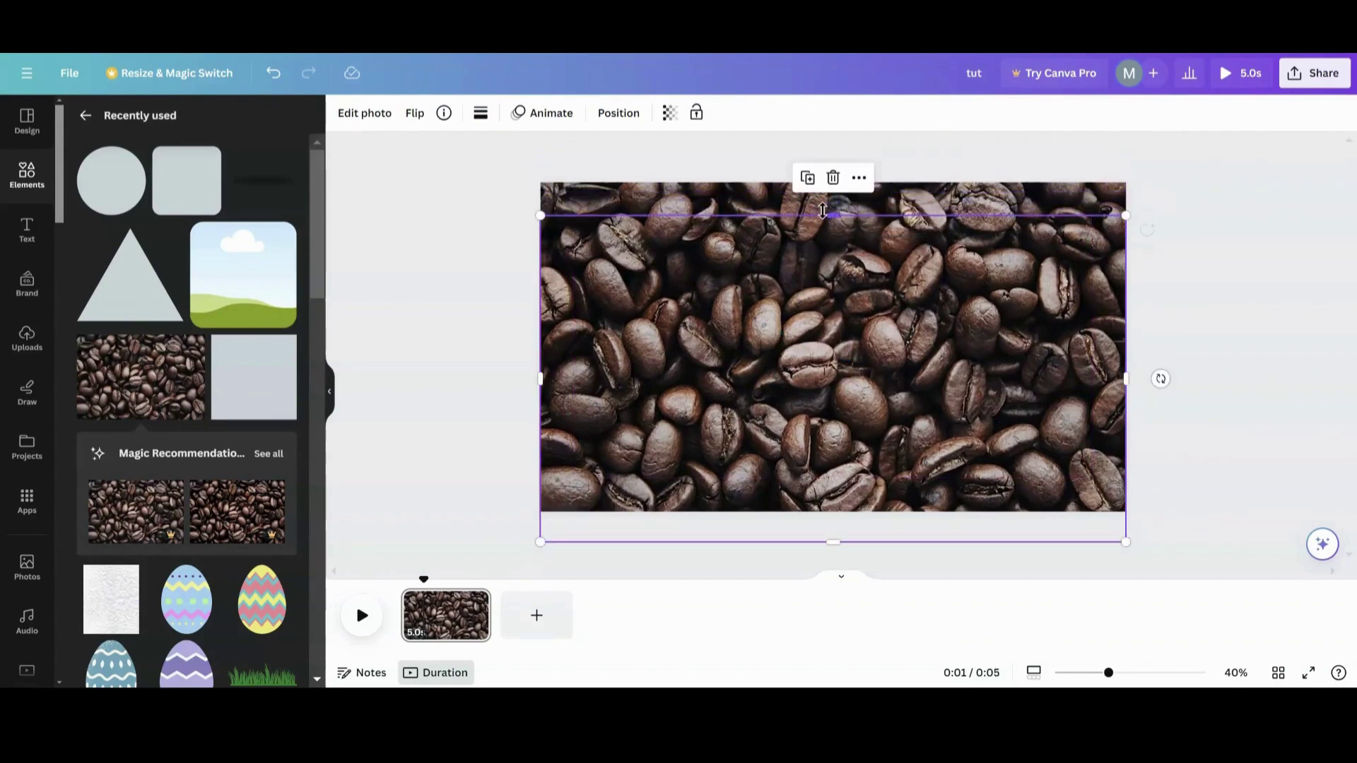
{"action": "left_click_drag", "start_coordinate": [841, 544], "coordinate": [831, 467]}
{"action": "left_click_drag", "start_coordinate": [1126, 339], "coordinate": [767, 364]}
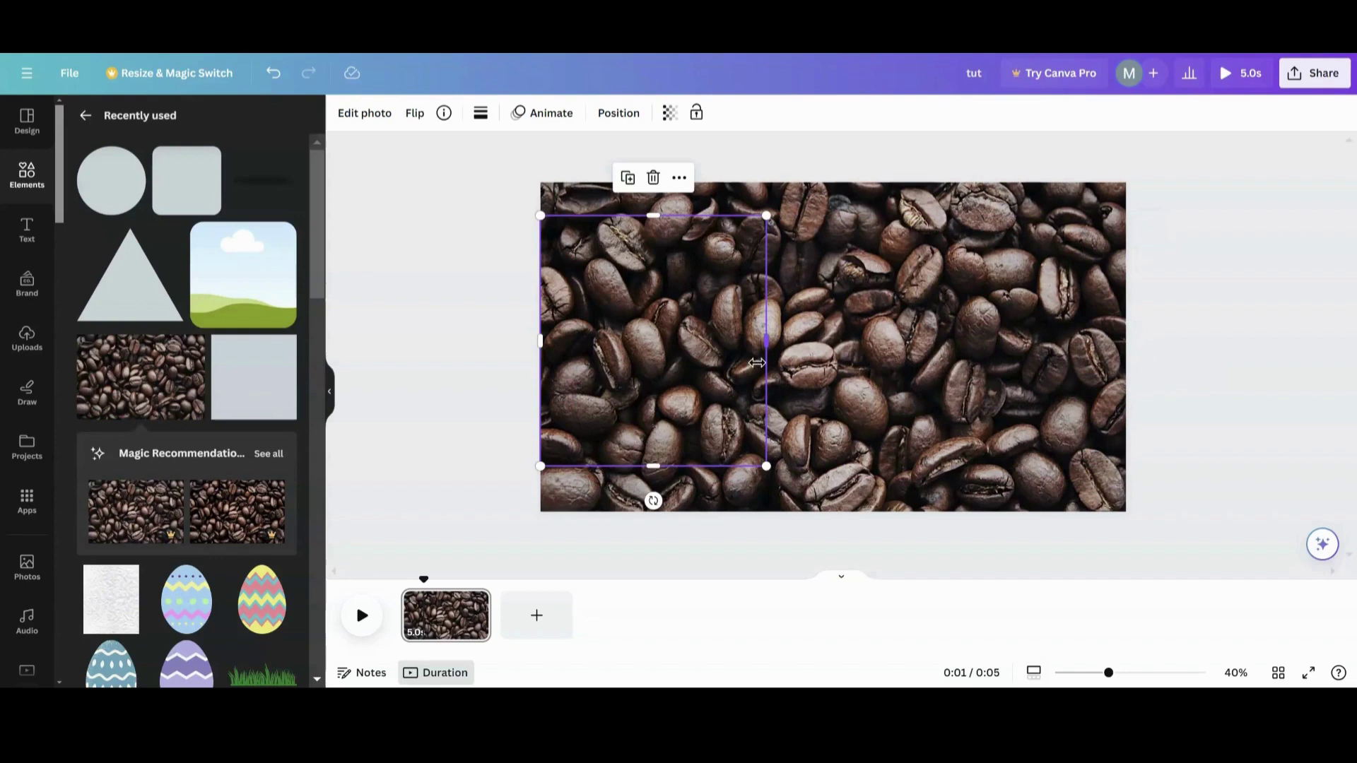
{"action": "left_click_drag", "start_coordinate": [539, 339], "coordinate": [584, 349]}
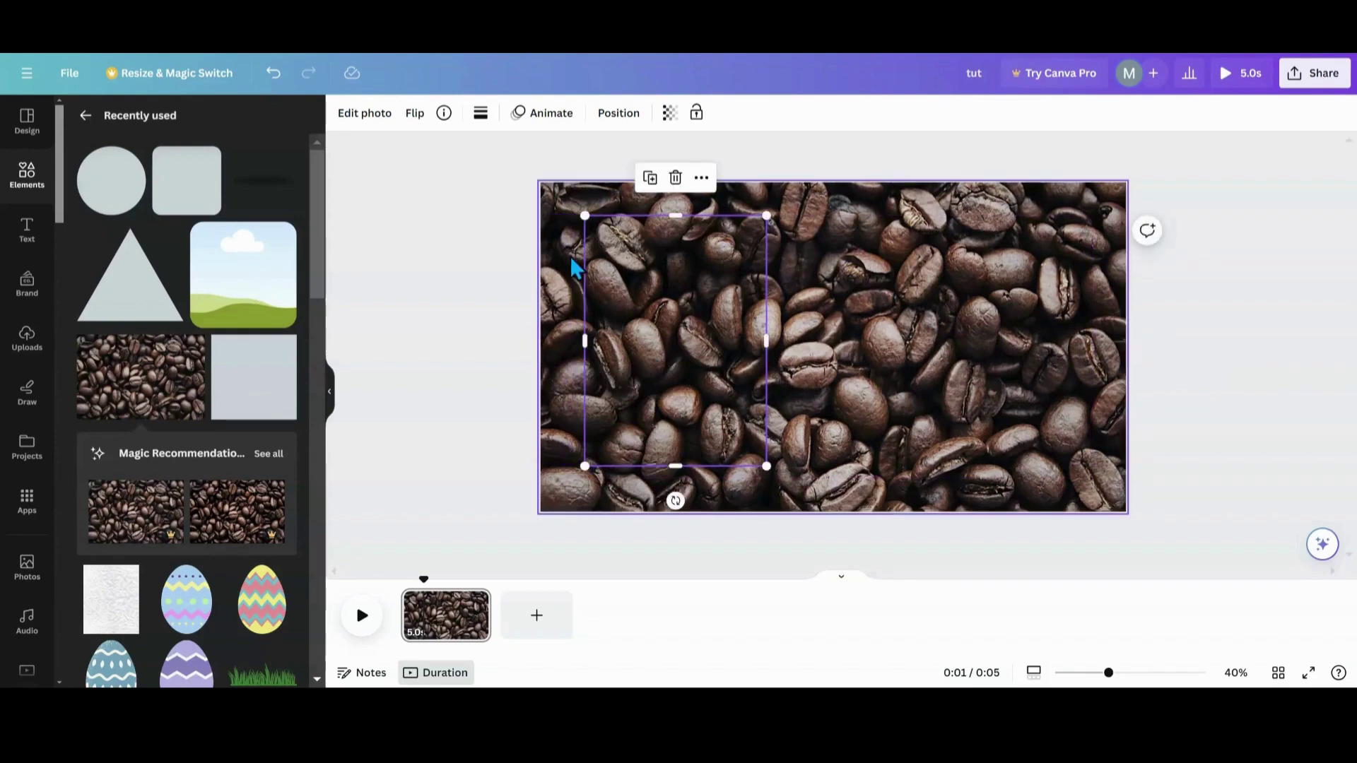
- Apply a whole-image Blur effect at intensity 50 to the narrow coffee-bean panel
{"action": "left_click", "coordinate": [365, 117]}
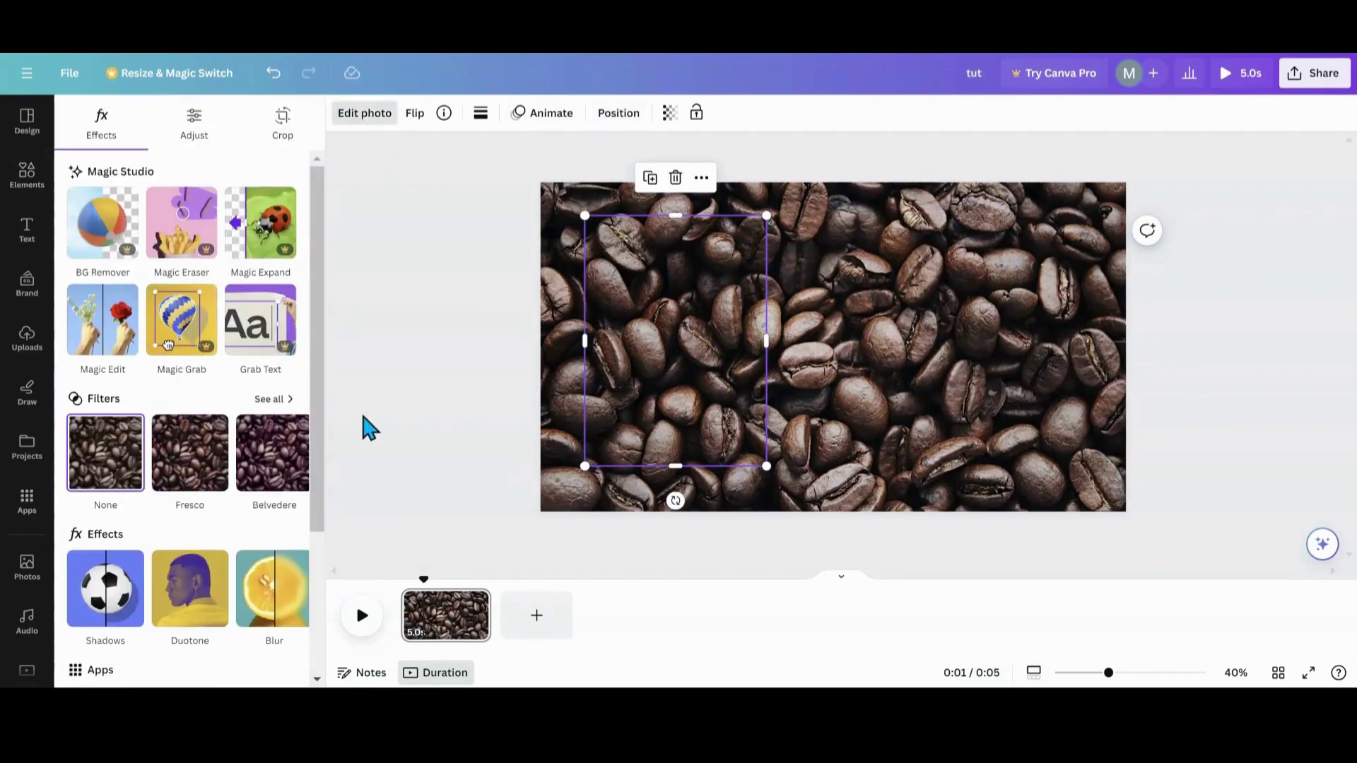
{"action": "scroll", "coordinate": [243, 517], "scroll_direction": "down", "scroll_amount": 3}
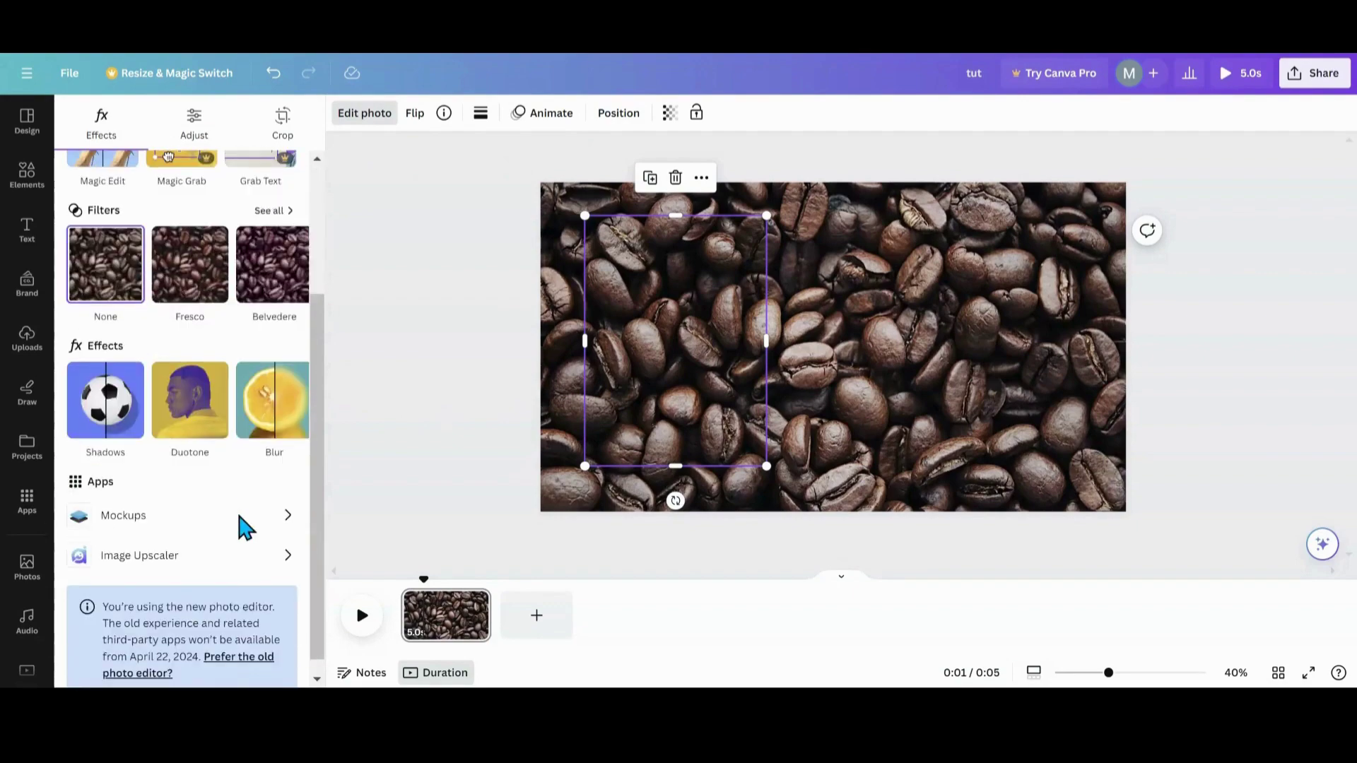
{"action": "left_click", "coordinate": [274, 424]}
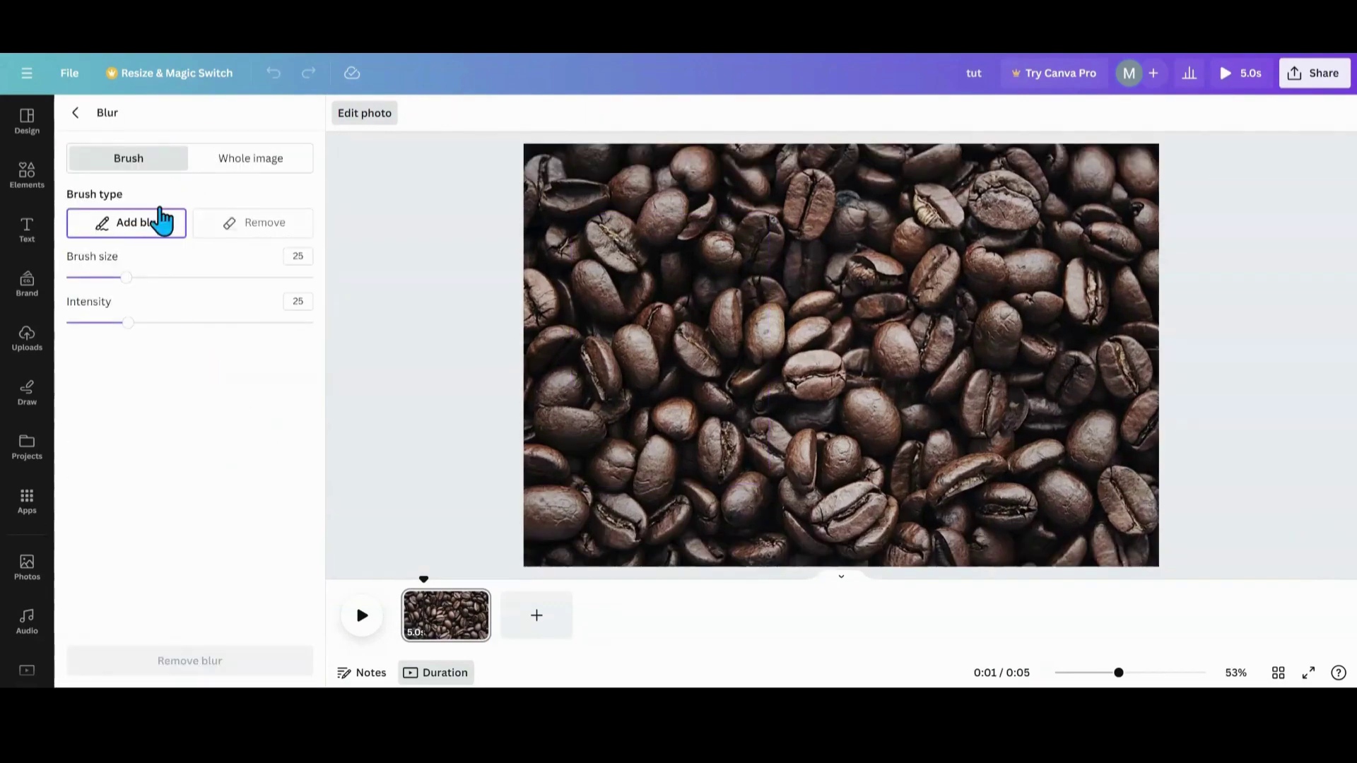
{"action": "left_click", "coordinate": [238, 176]}
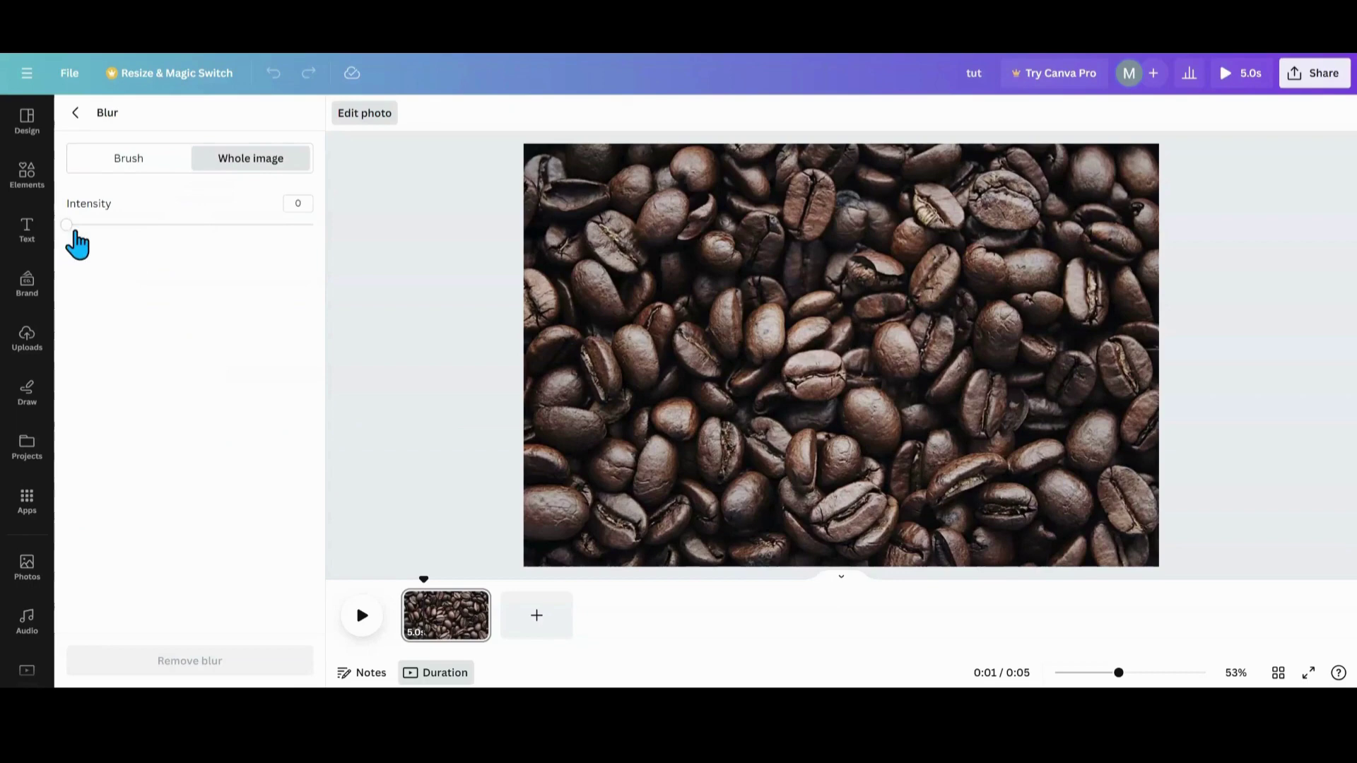
{"action": "left_click_drag", "start_coordinate": [75, 231], "coordinate": [191, 248]}
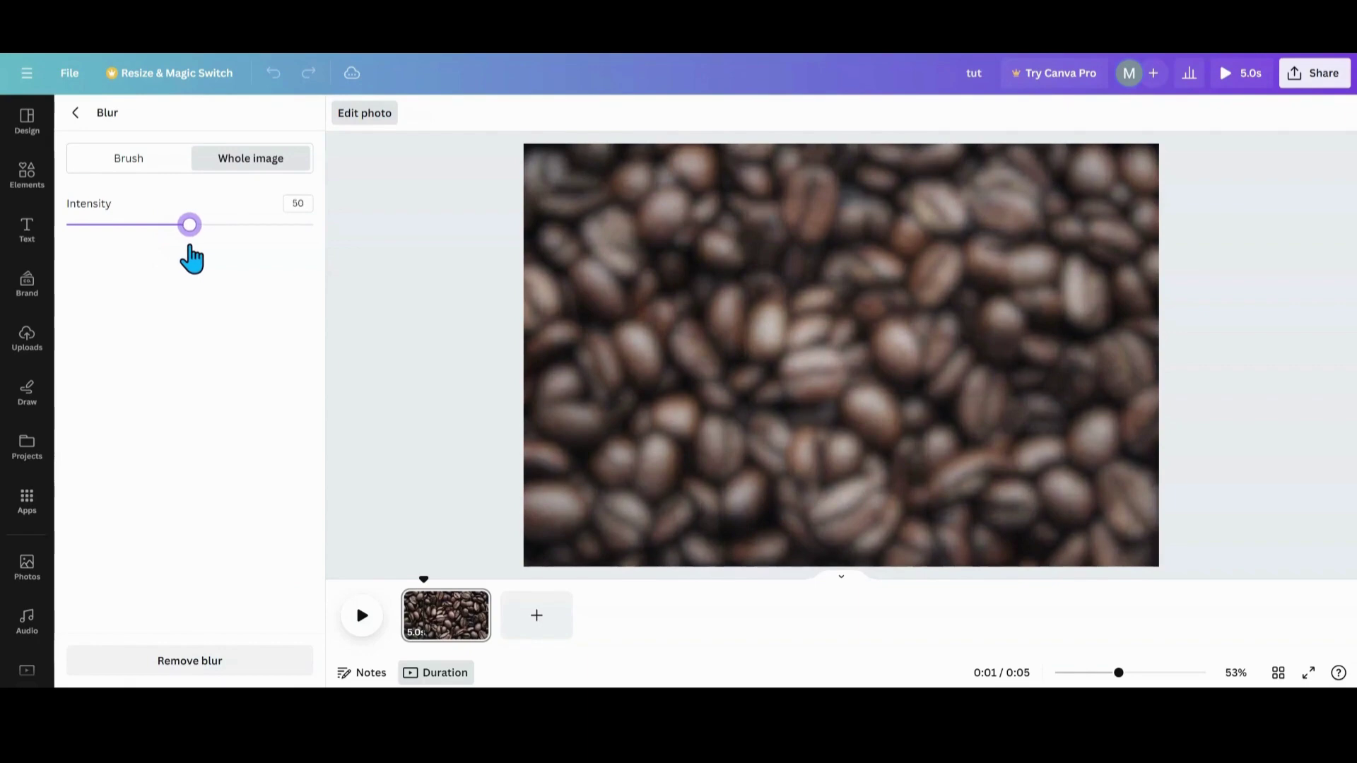
{"action": "left_click", "coordinate": [74, 114]}
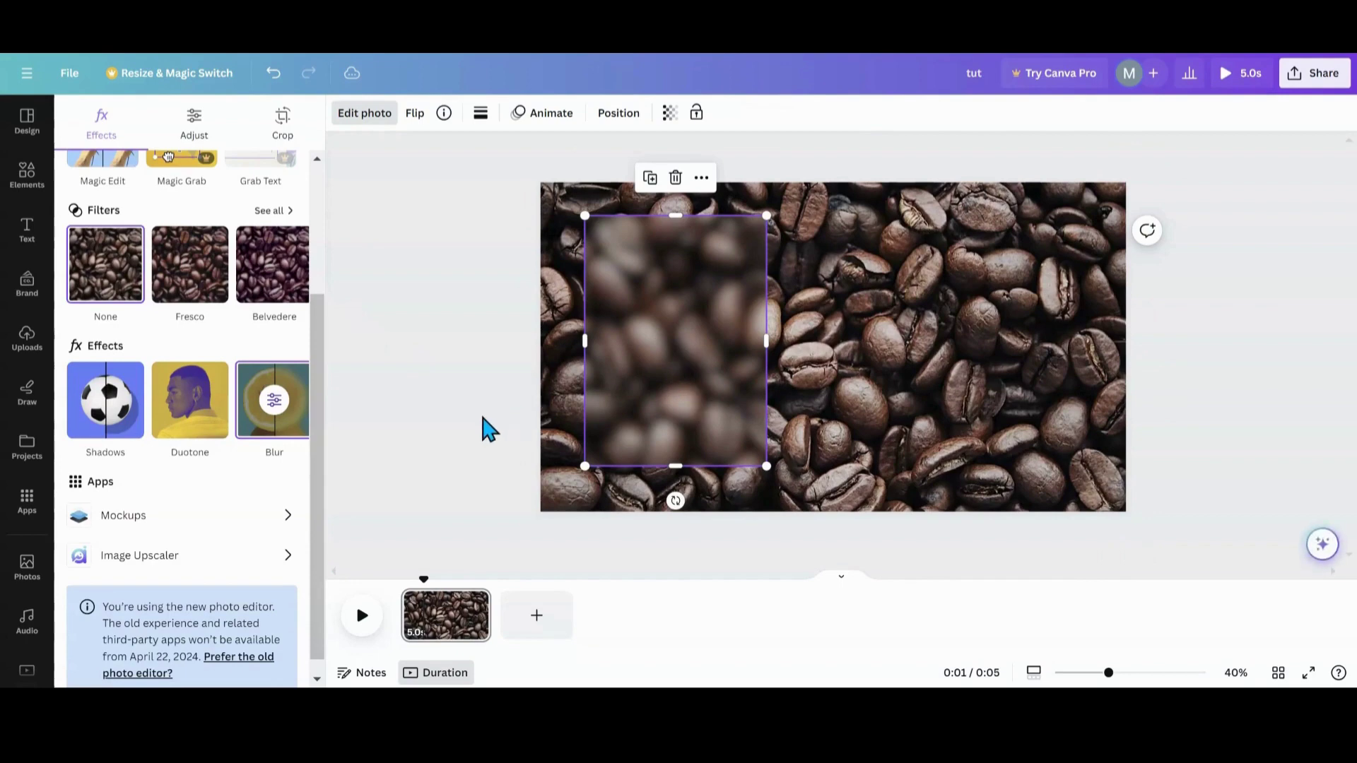
- Set the blurred panel's corner rounding to 53 and reselect the panel
{"action": "key", "text": "Escape"}
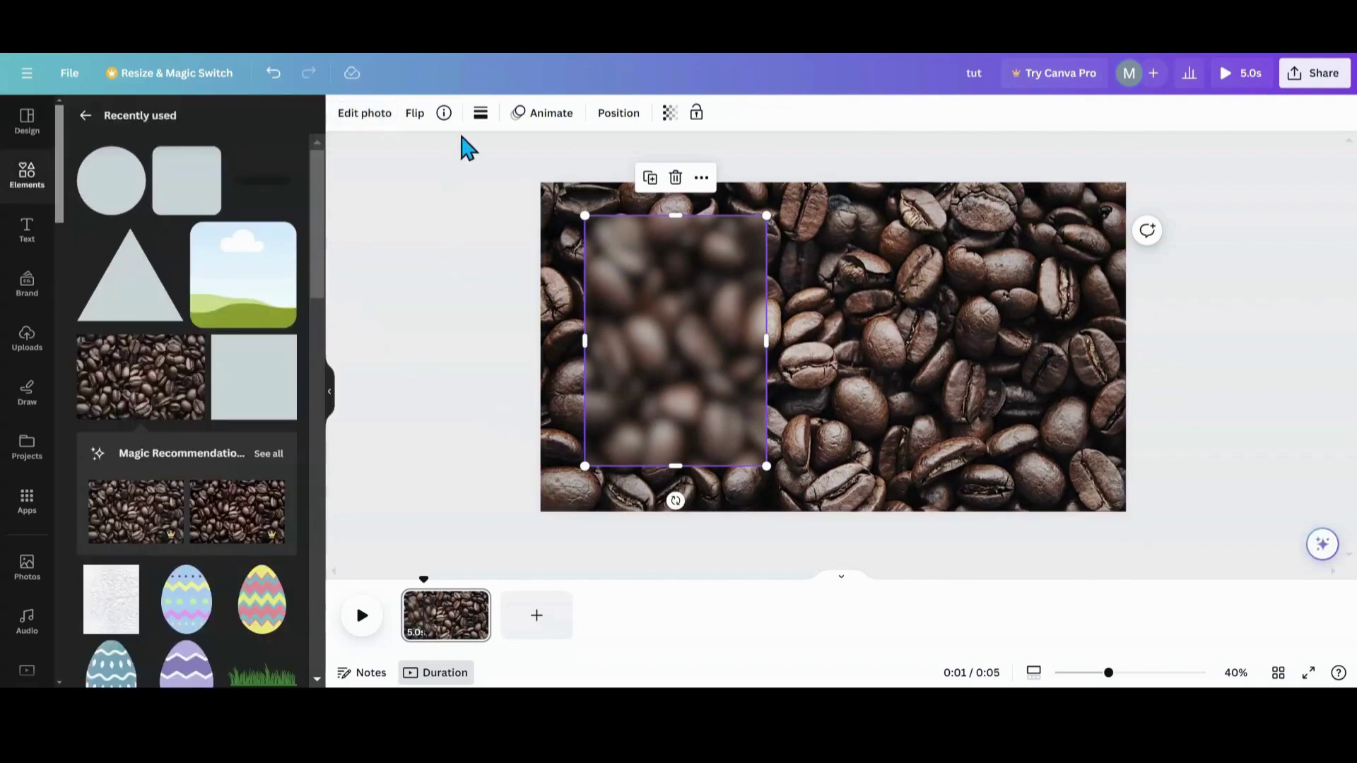
{"action": "left_click", "coordinate": [481, 113]}
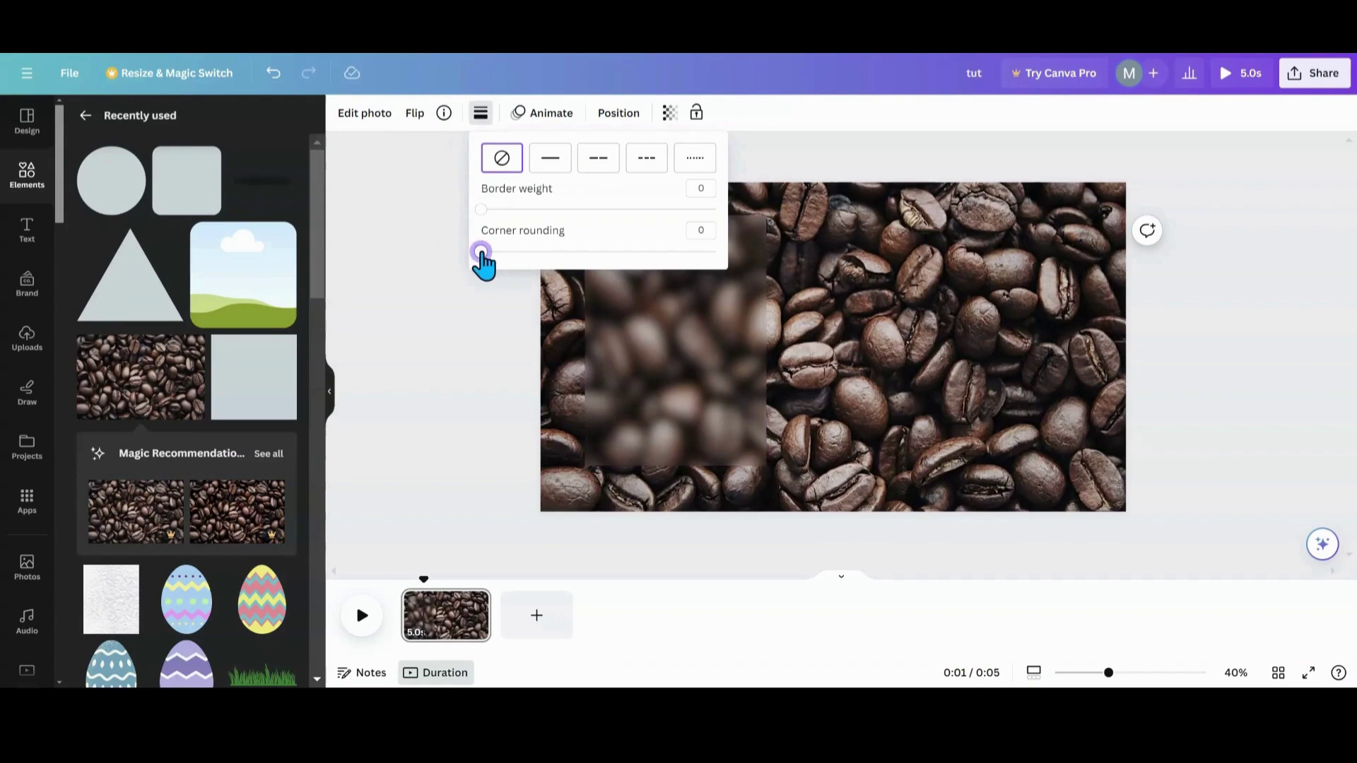
{"action": "left_click_drag", "start_coordinate": [481, 251], "coordinate": [605, 253]}
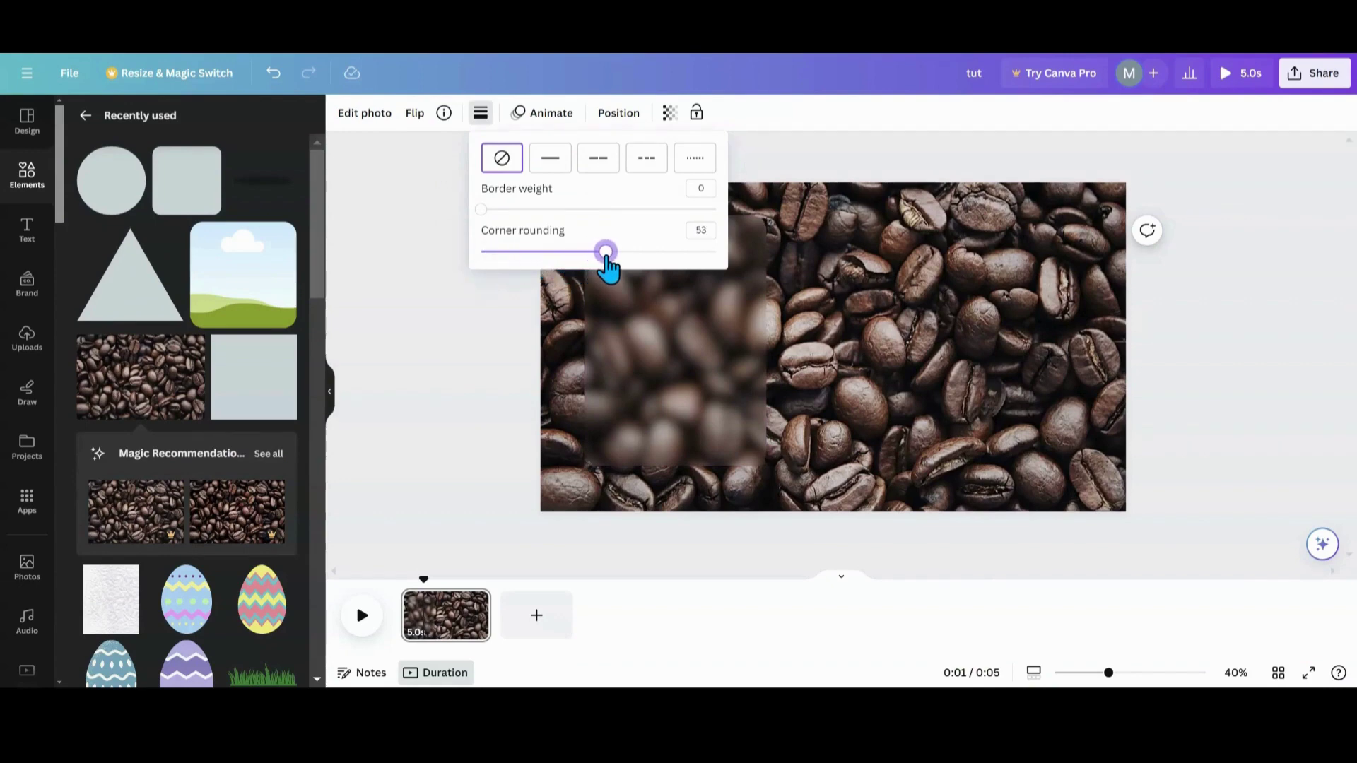
{"action": "left_click", "coordinate": [490, 342]}
{"action": "left_click", "coordinate": [493, 341]}
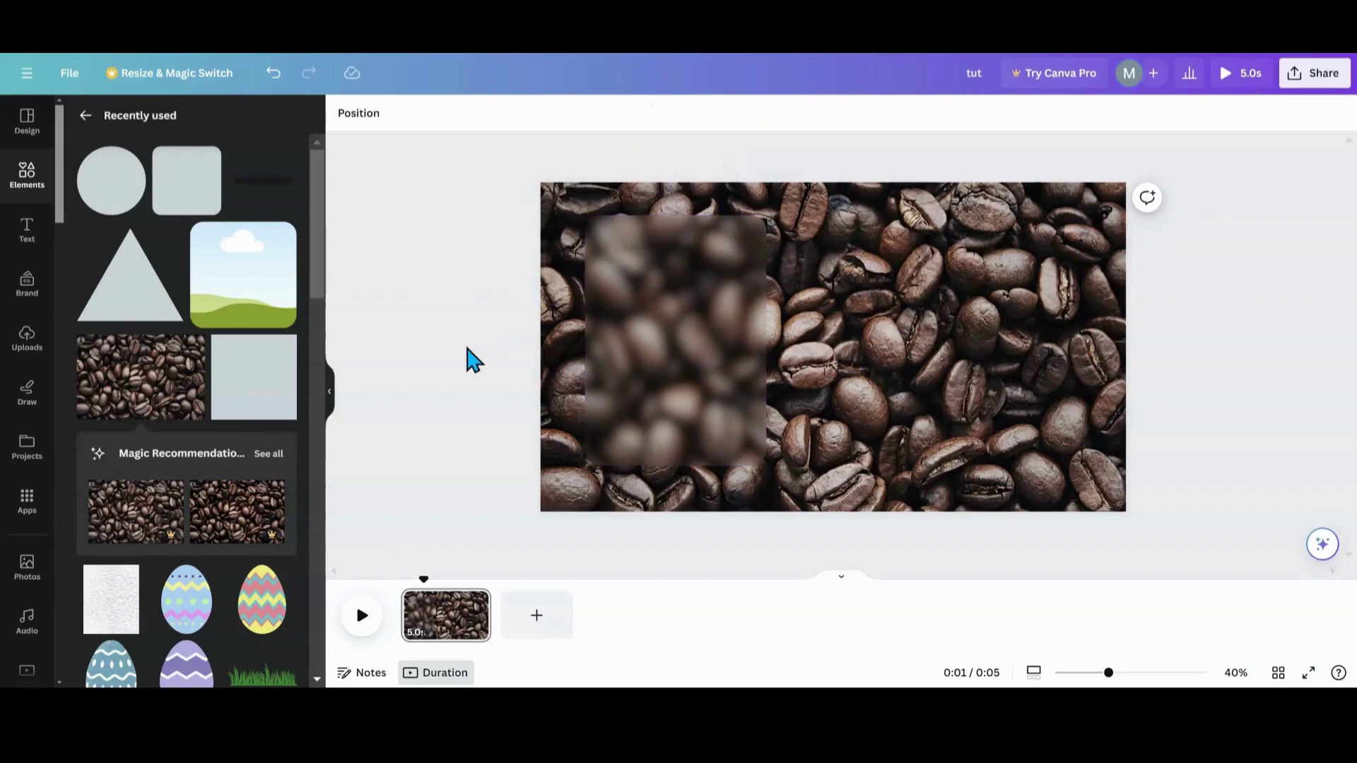
{"action": "left_click", "coordinate": [668, 325]}
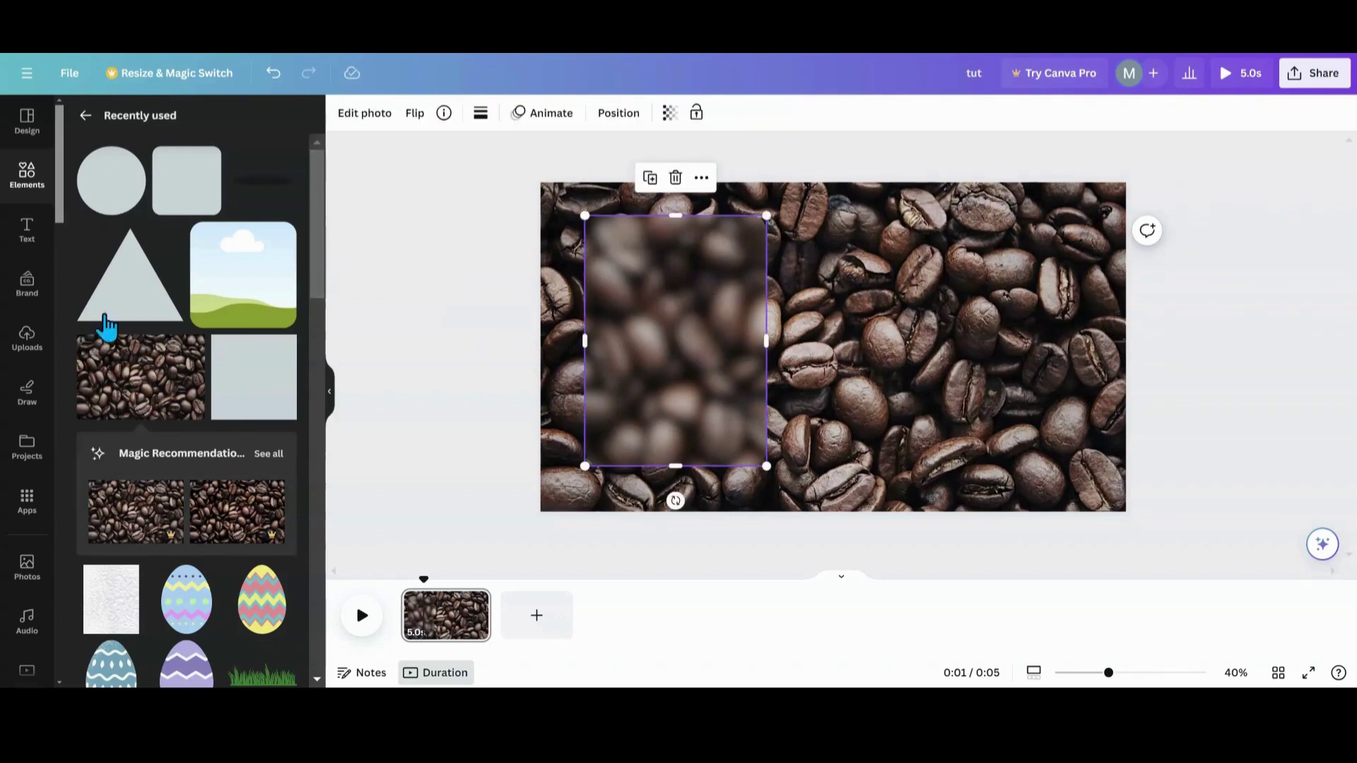
- Add the Circular Blur Shadow element from Recently used, resized into a wide band over the panel
{"action": "left_click", "coordinate": [260, 201]}
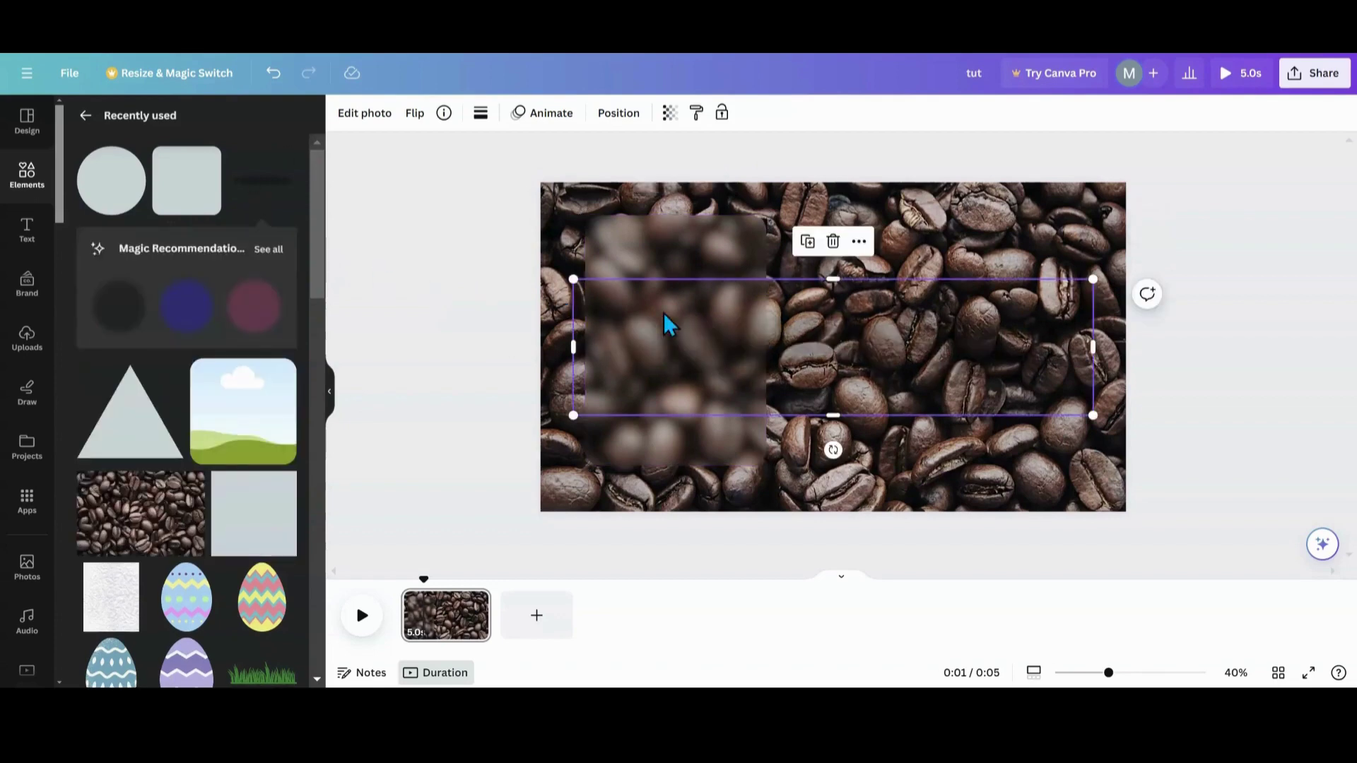
{"action": "left_click_drag", "start_coordinate": [573, 279], "coordinate": [604, 287]}
{"action": "left_click", "coordinate": [284, 160]}
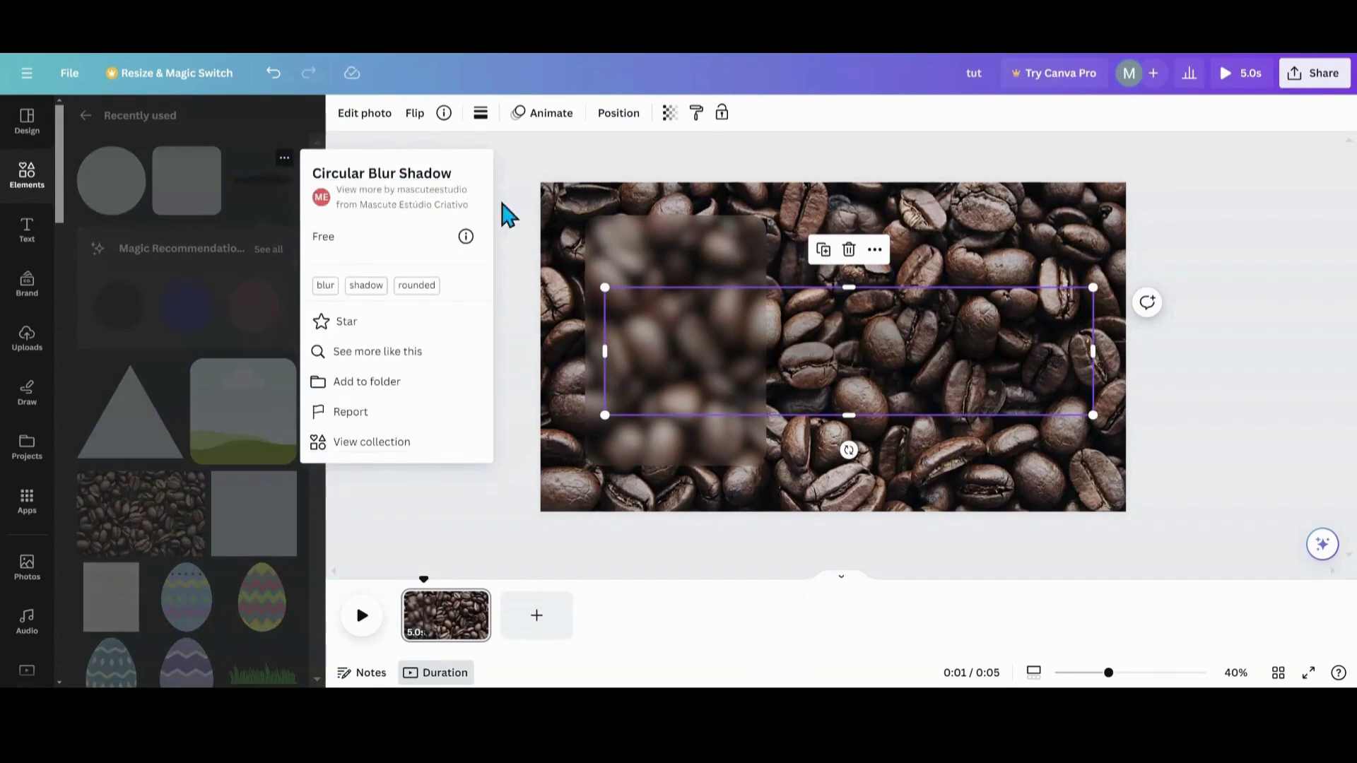
- Add a second page with the brown photo colour as its background
{"action": "left_click", "coordinate": [536, 615]}
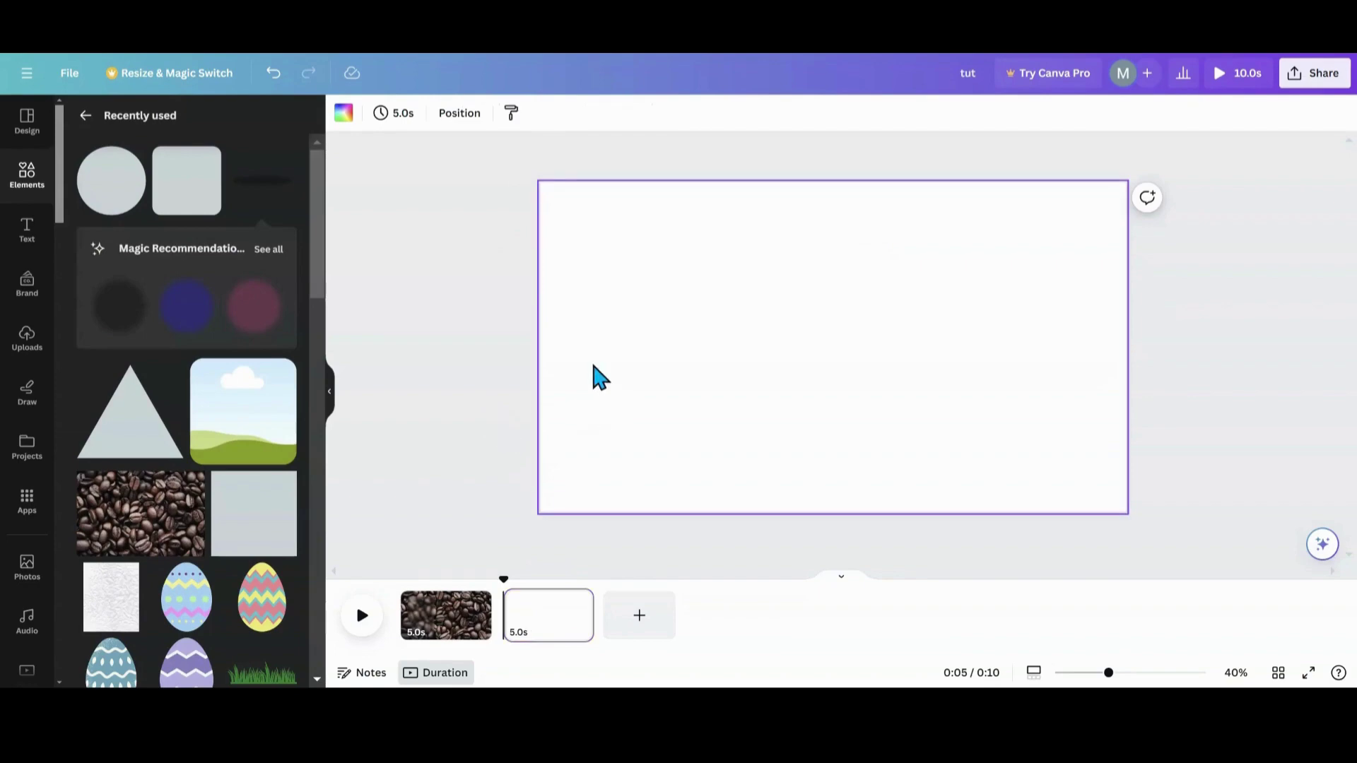
{"action": "left_click", "coordinate": [344, 116]}
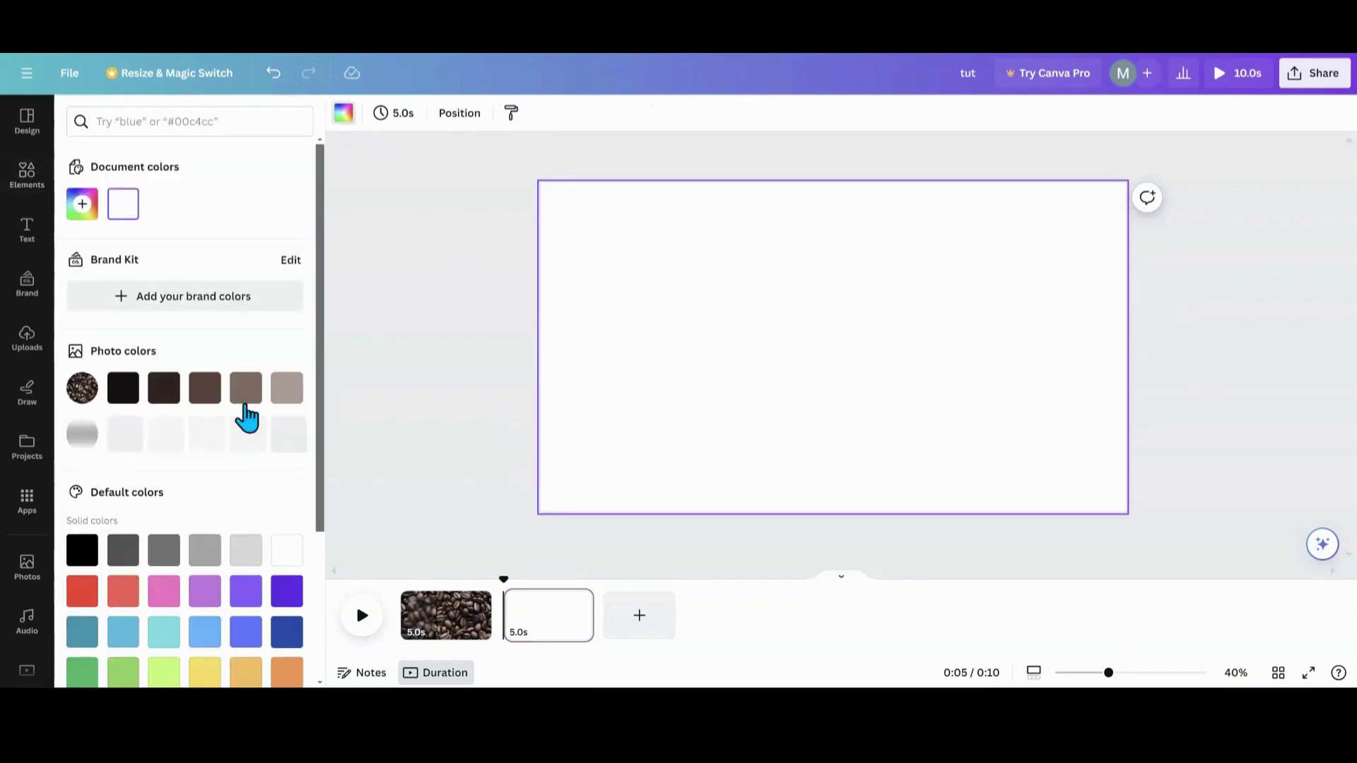
{"action": "left_click", "coordinate": [244, 396]}
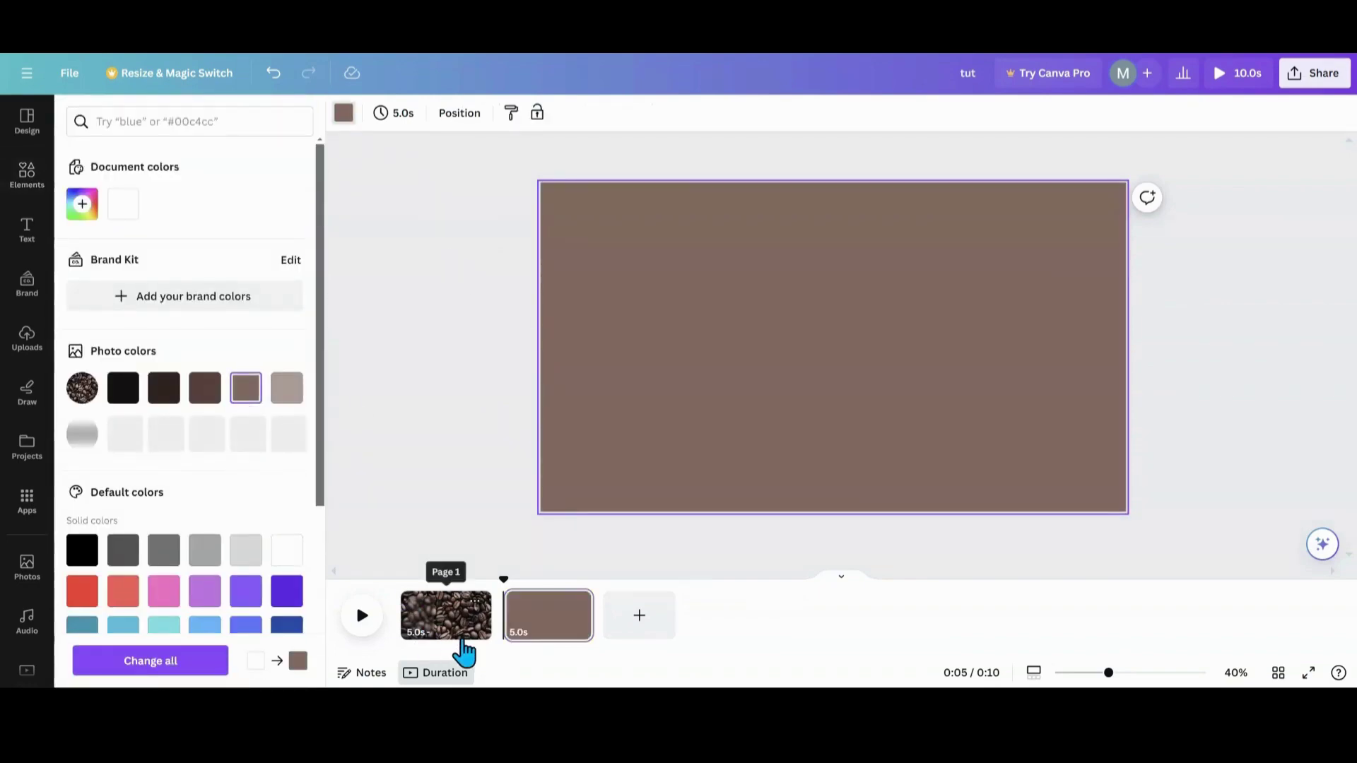
- Select the shadow element's layer on page 1 and bring it onto page 2
{"action": "left_click", "coordinate": [461, 636]}
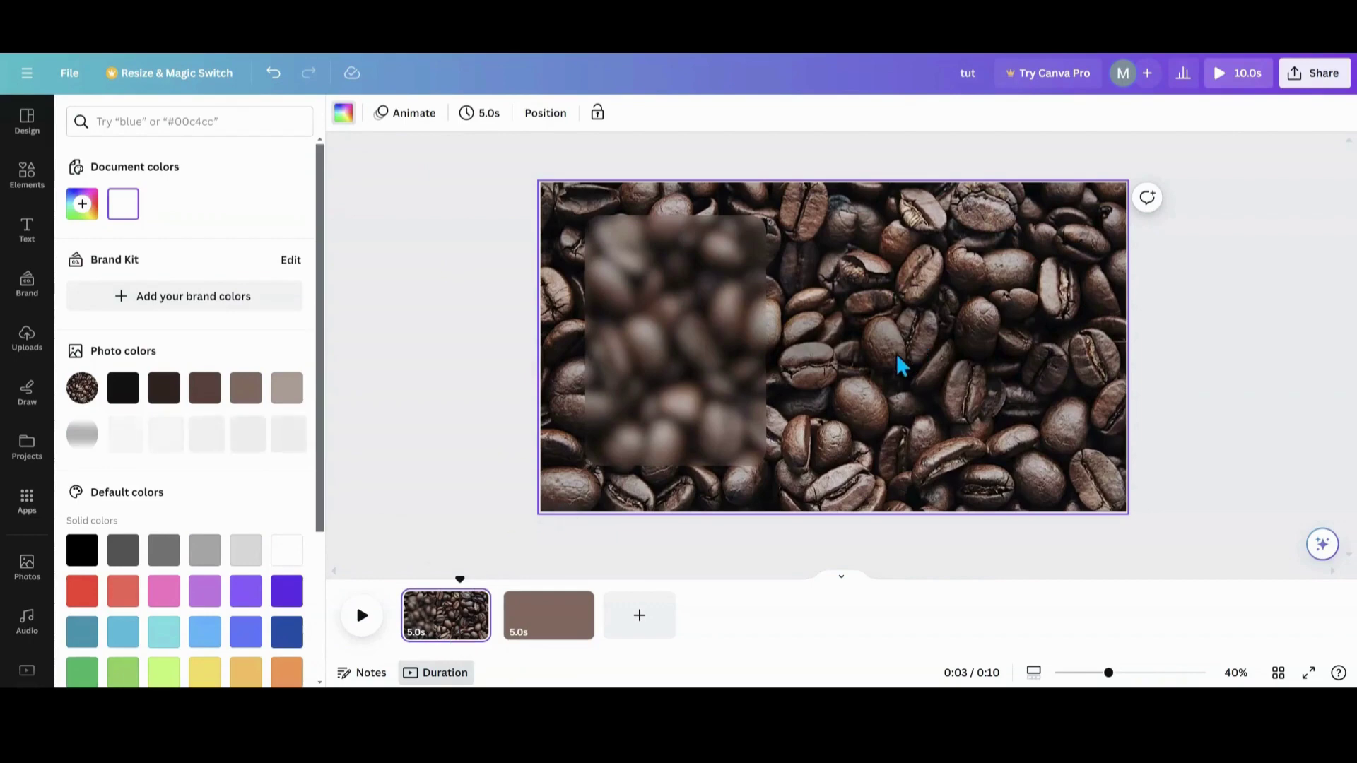
{"action": "left_click", "coordinate": [546, 115]}
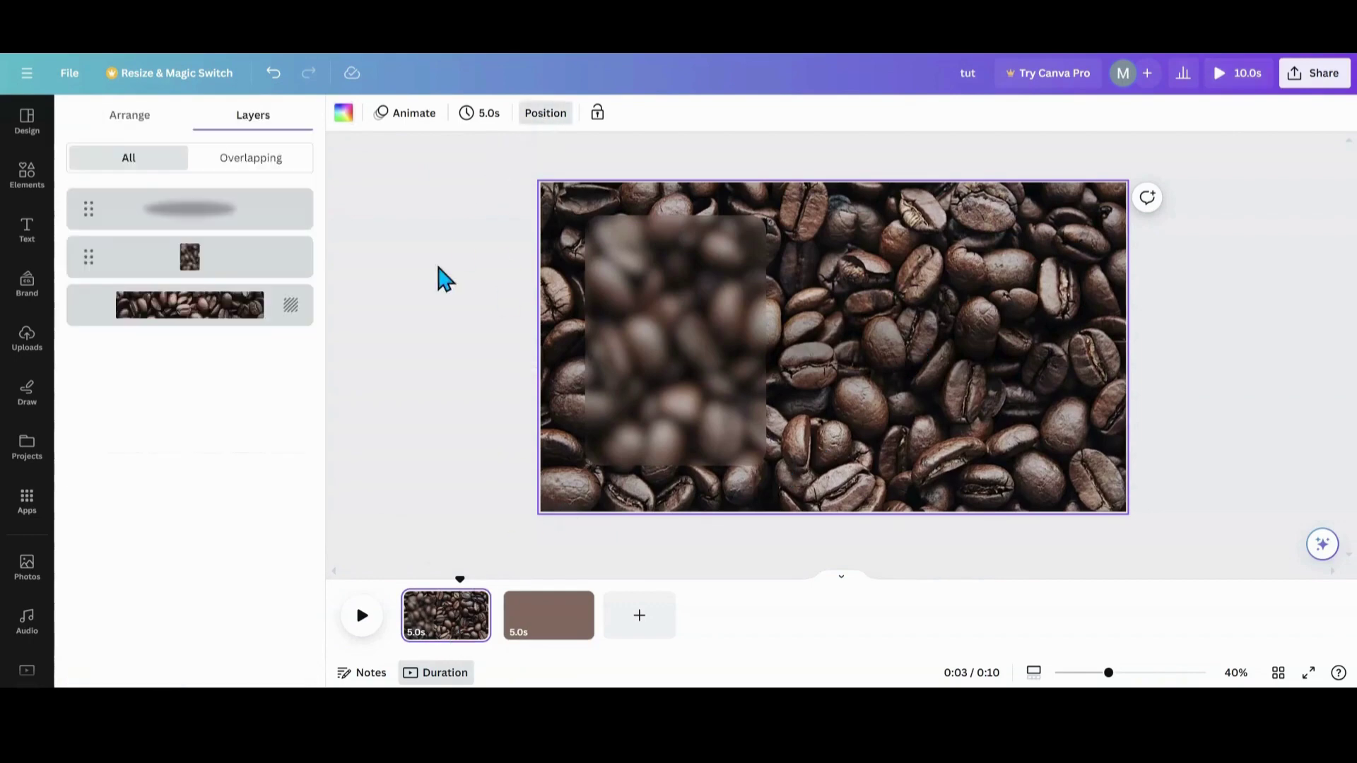
{"action": "left_click", "coordinate": [211, 221]}
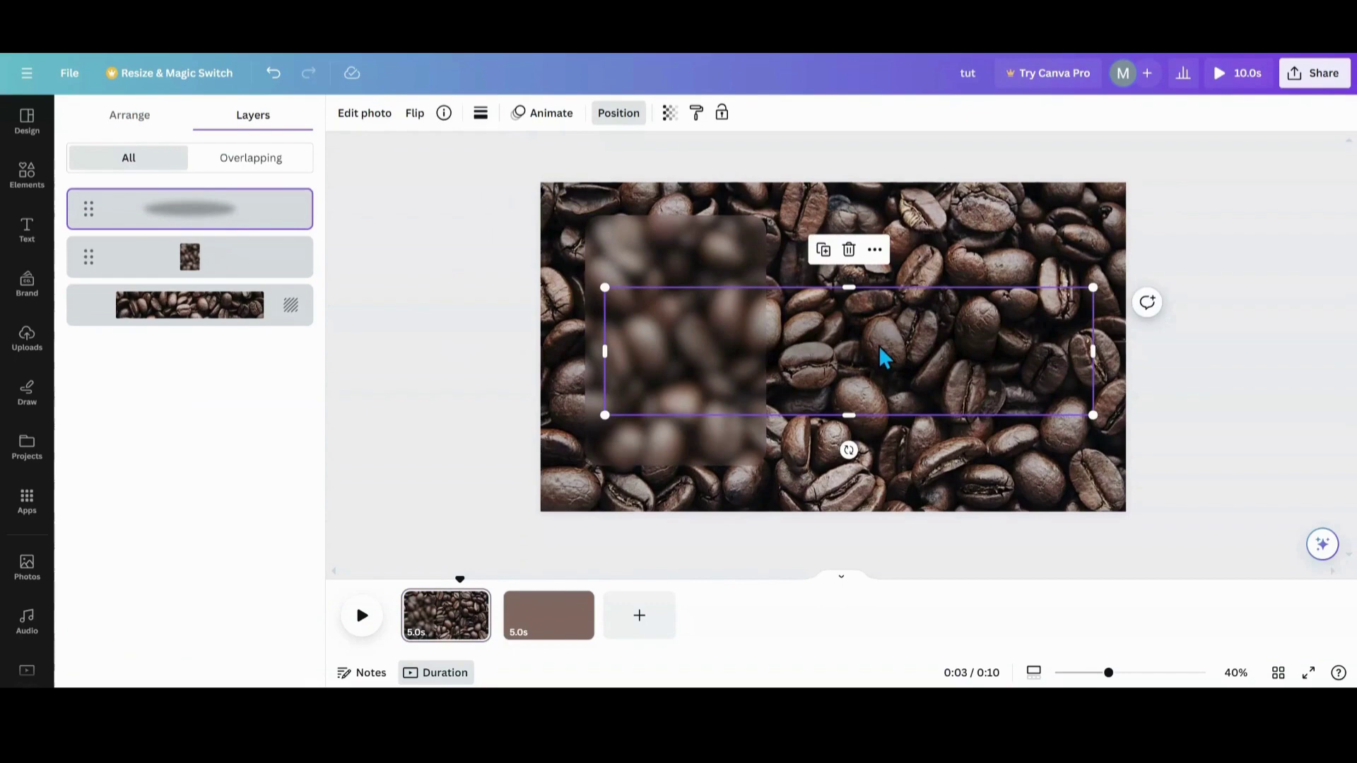
{"action": "left_click", "coordinate": [574, 638]}
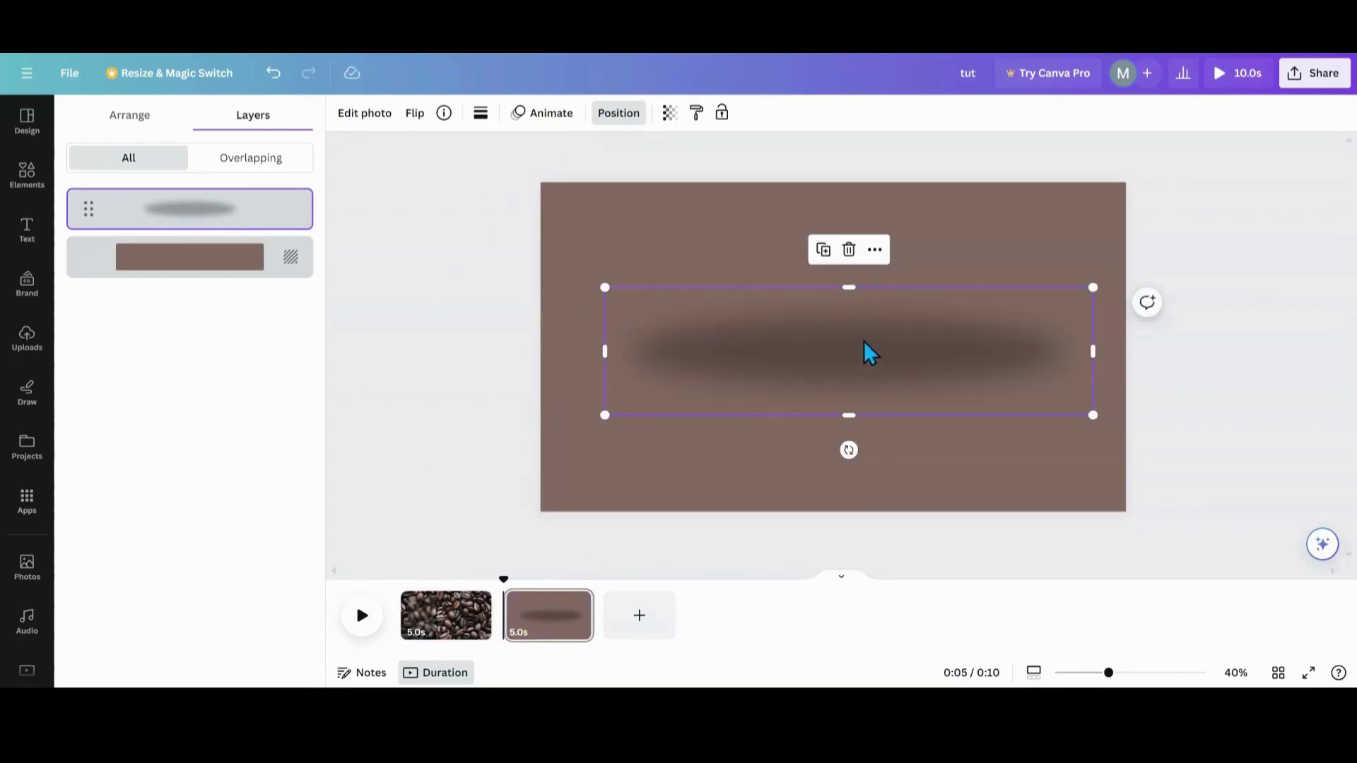
- Recolour the shadow white with a custom Duotone (white highlights and shadows) and flatten it into a thin band
{"action": "left_click", "coordinate": [369, 115]}
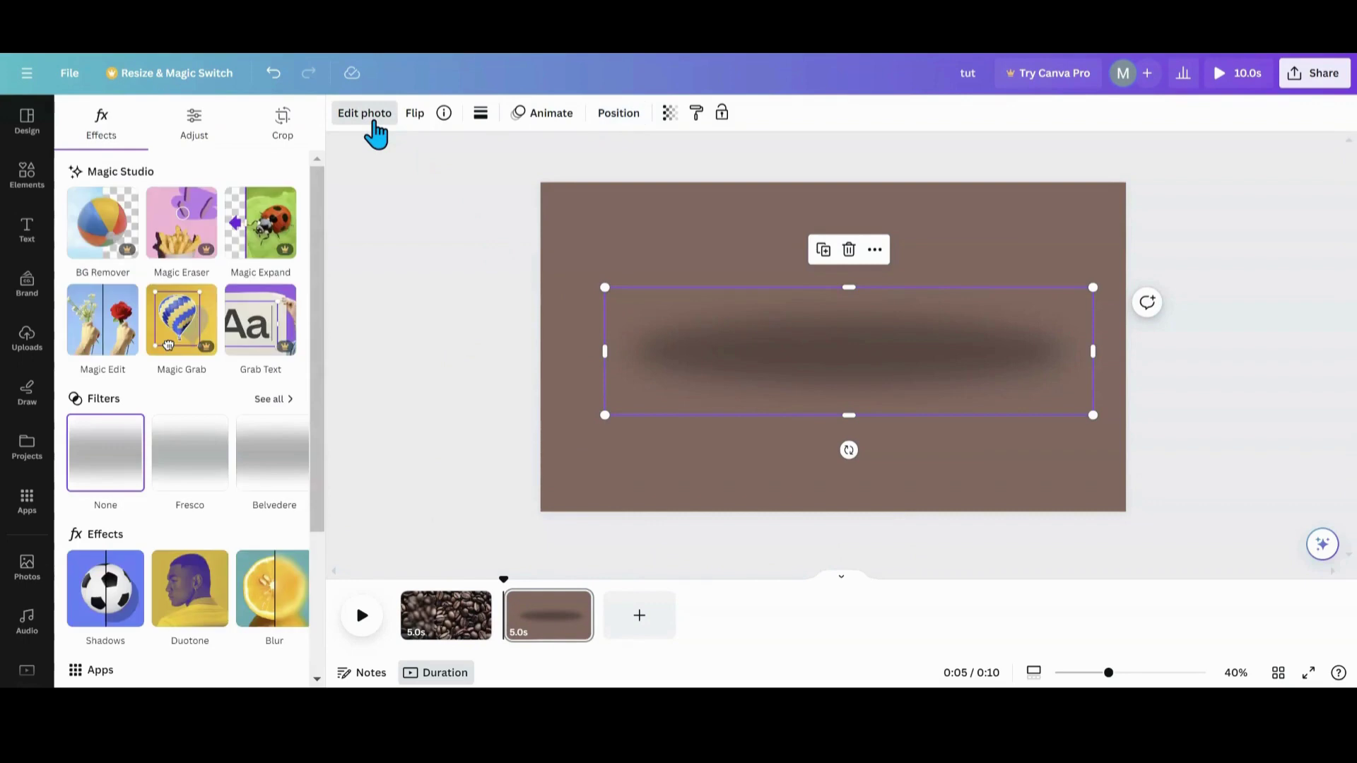
{"action": "left_click", "coordinate": [190, 611]}
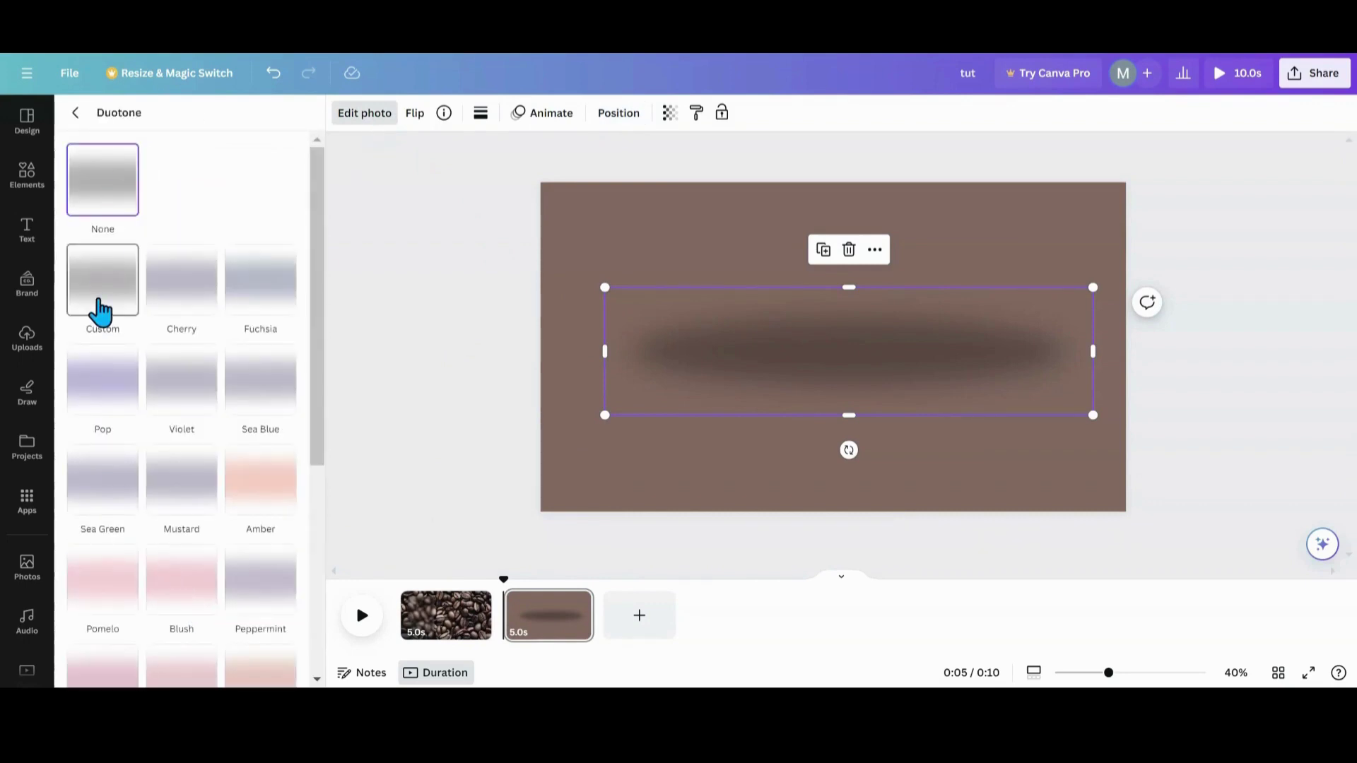
{"action": "left_click", "coordinate": [99, 311]}
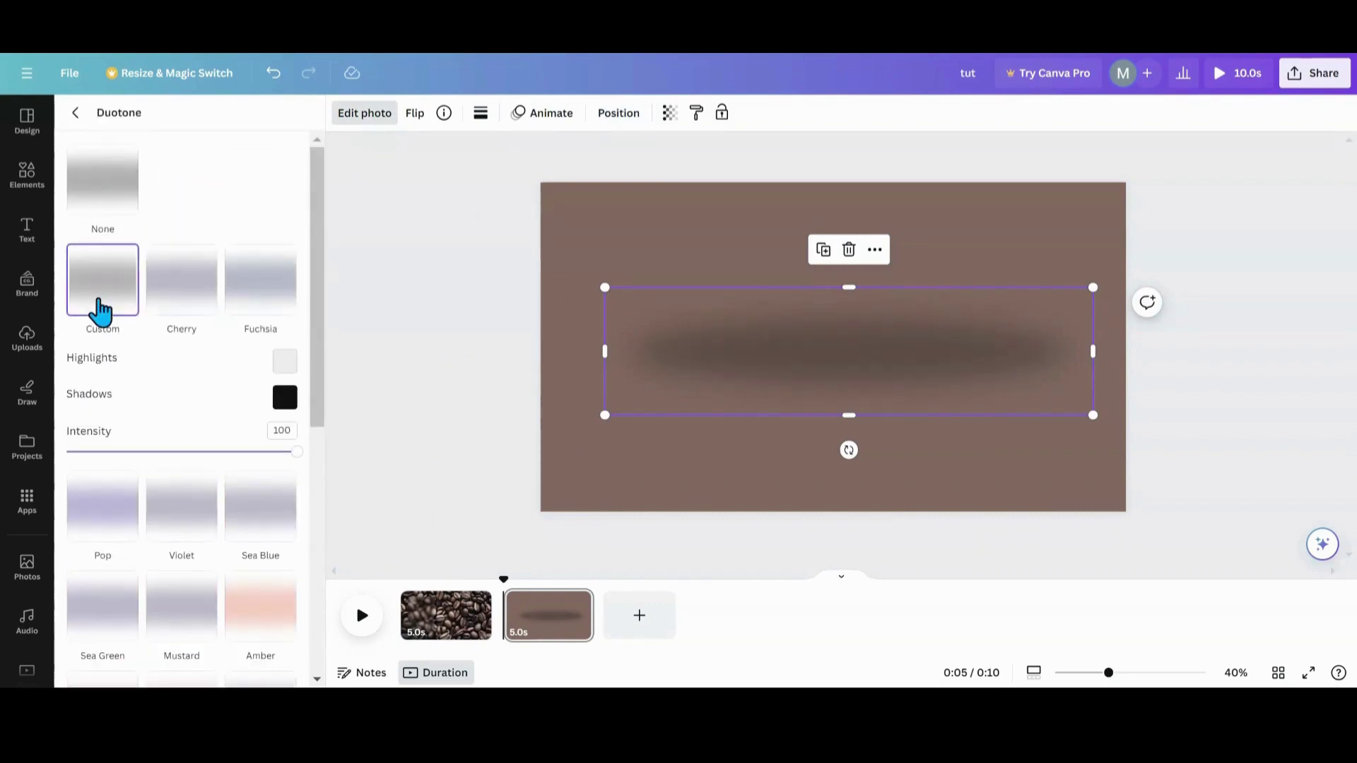
{"action": "left_click", "coordinate": [282, 365]}
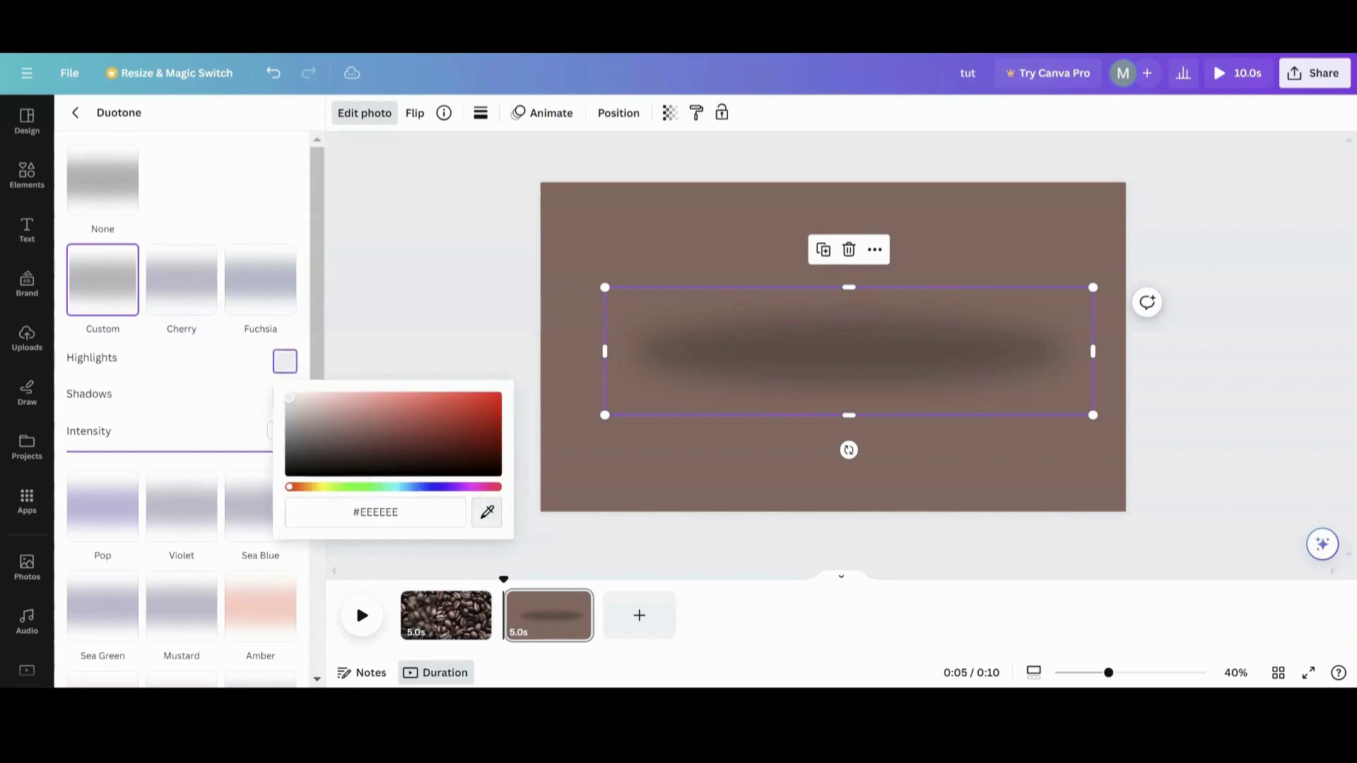
{"action": "left_click", "coordinate": [260, 409]}
{"action": "left_click", "coordinate": [285, 398]}
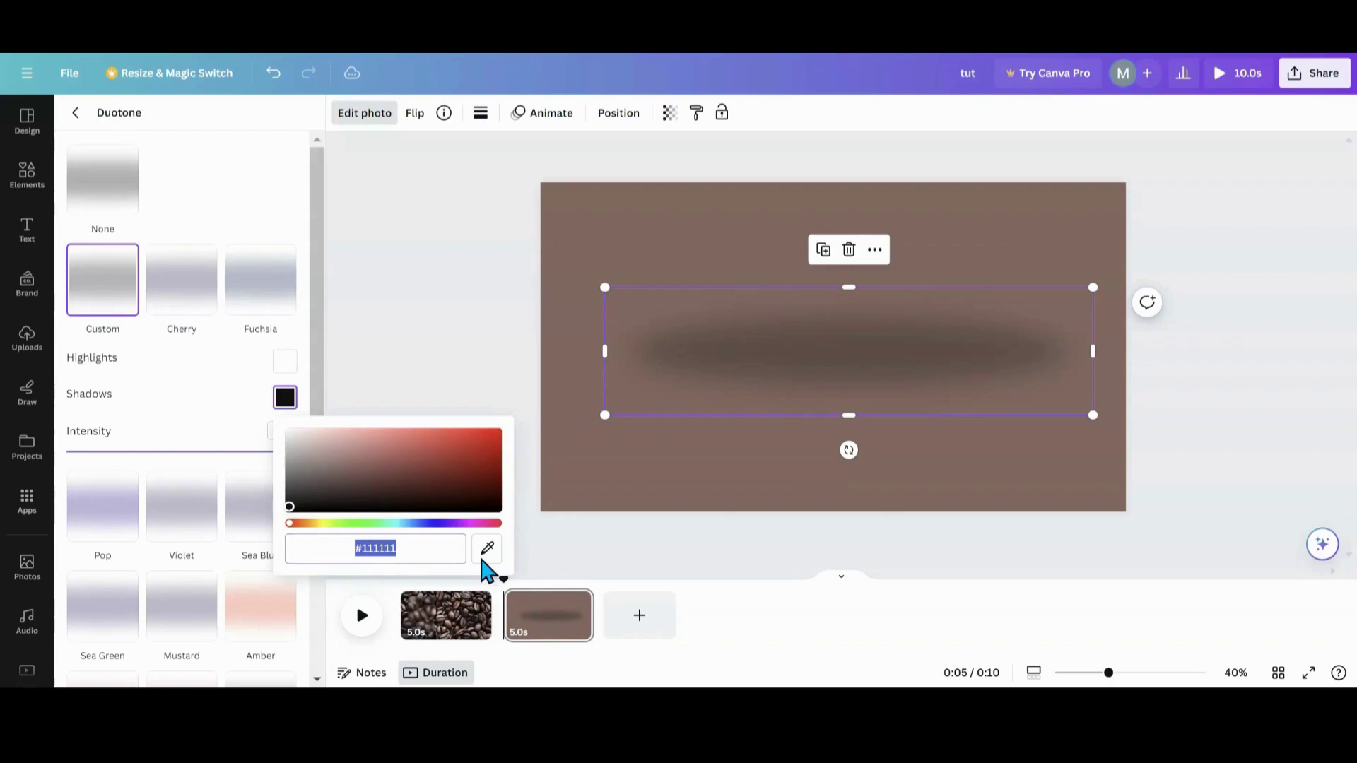
{"action": "left_click", "coordinate": [487, 550]}
{"action": "left_click", "coordinate": [176, 389]}
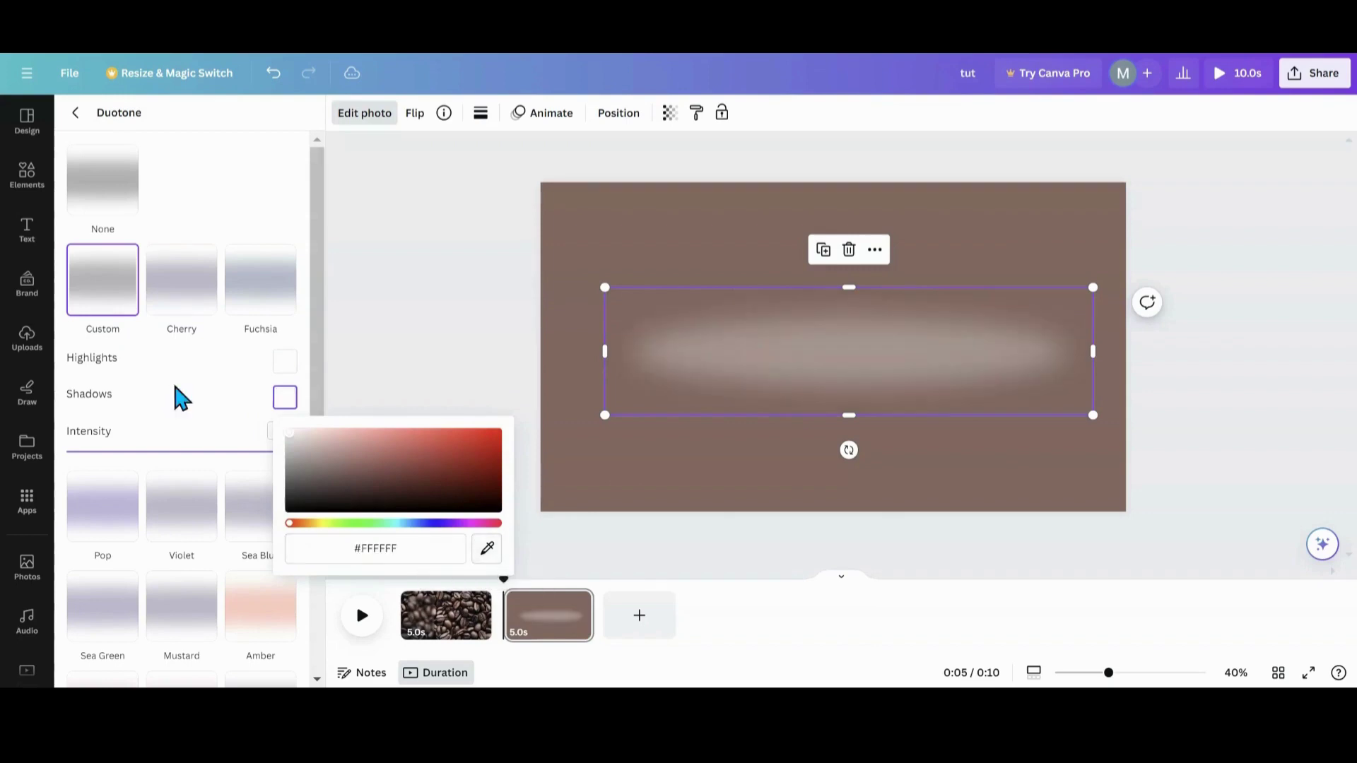
{"action": "left_click_drag", "start_coordinate": [854, 288], "coordinate": [837, 355]}
{"action": "left_click", "coordinate": [776, 473]}
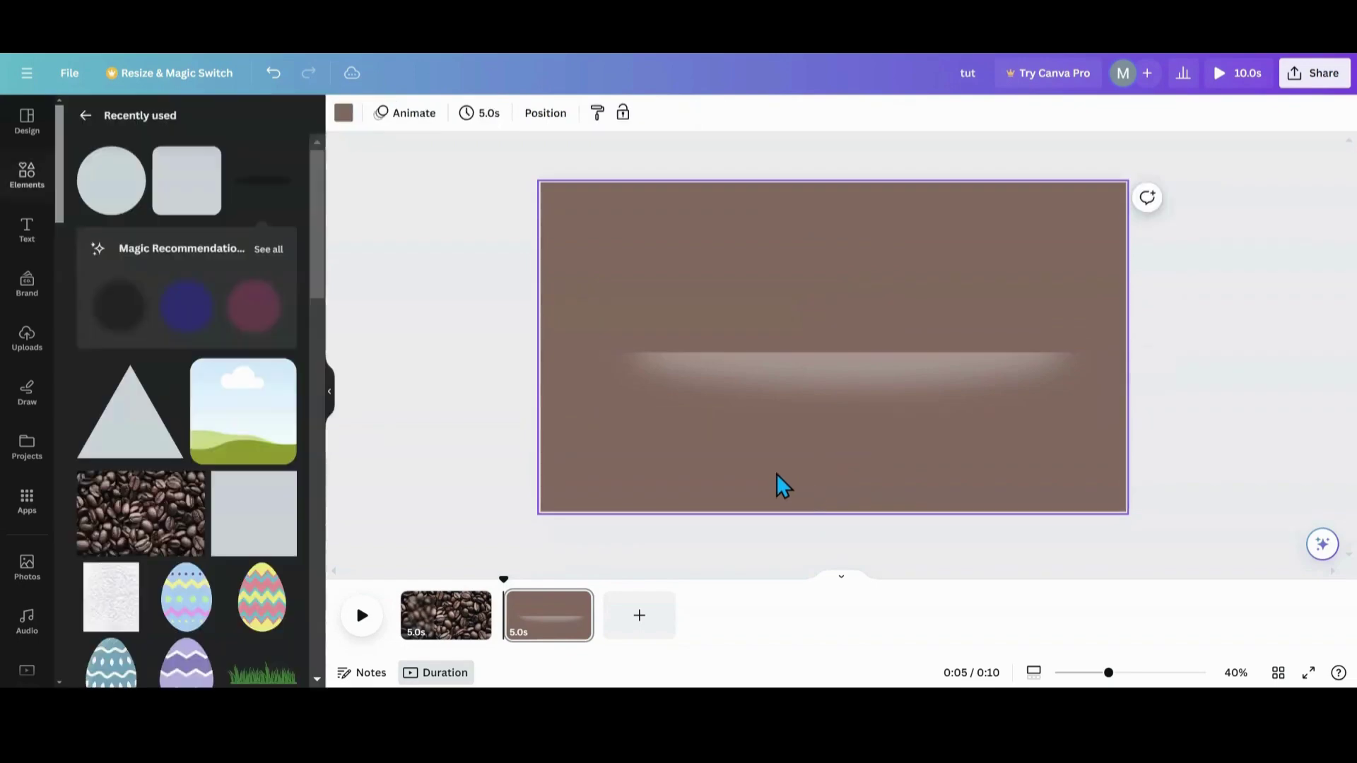
- Move the white glow band onto page 1, stretched across the photo's middle beside the blurred panel
{"action": "left_click", "coordinate": [757, 388]}
{"action": "left_click_drag", "start_coordinate": [762, 383], "coordinate": [475, 621]}
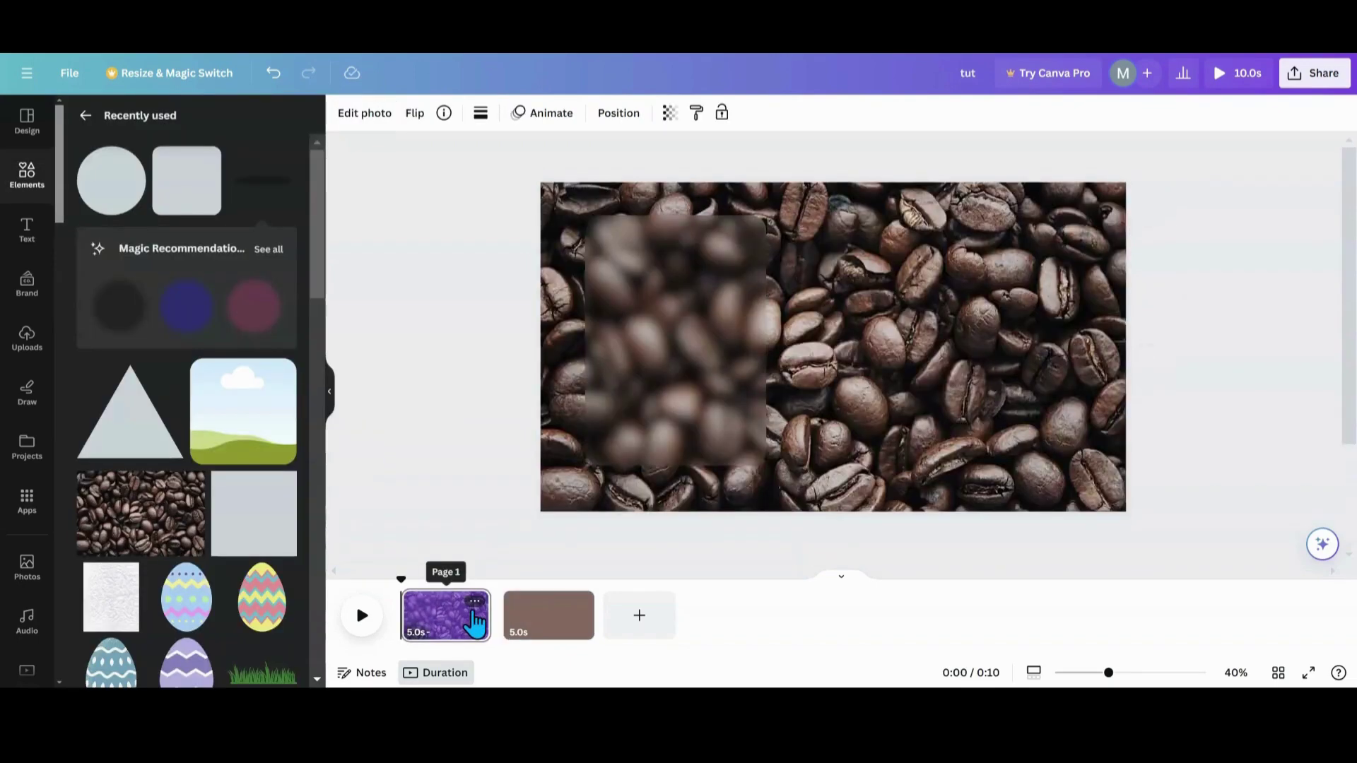
{"action": "left_click_drag", "start_coordinate": [898, 382], "coordinate": [860, 301]}
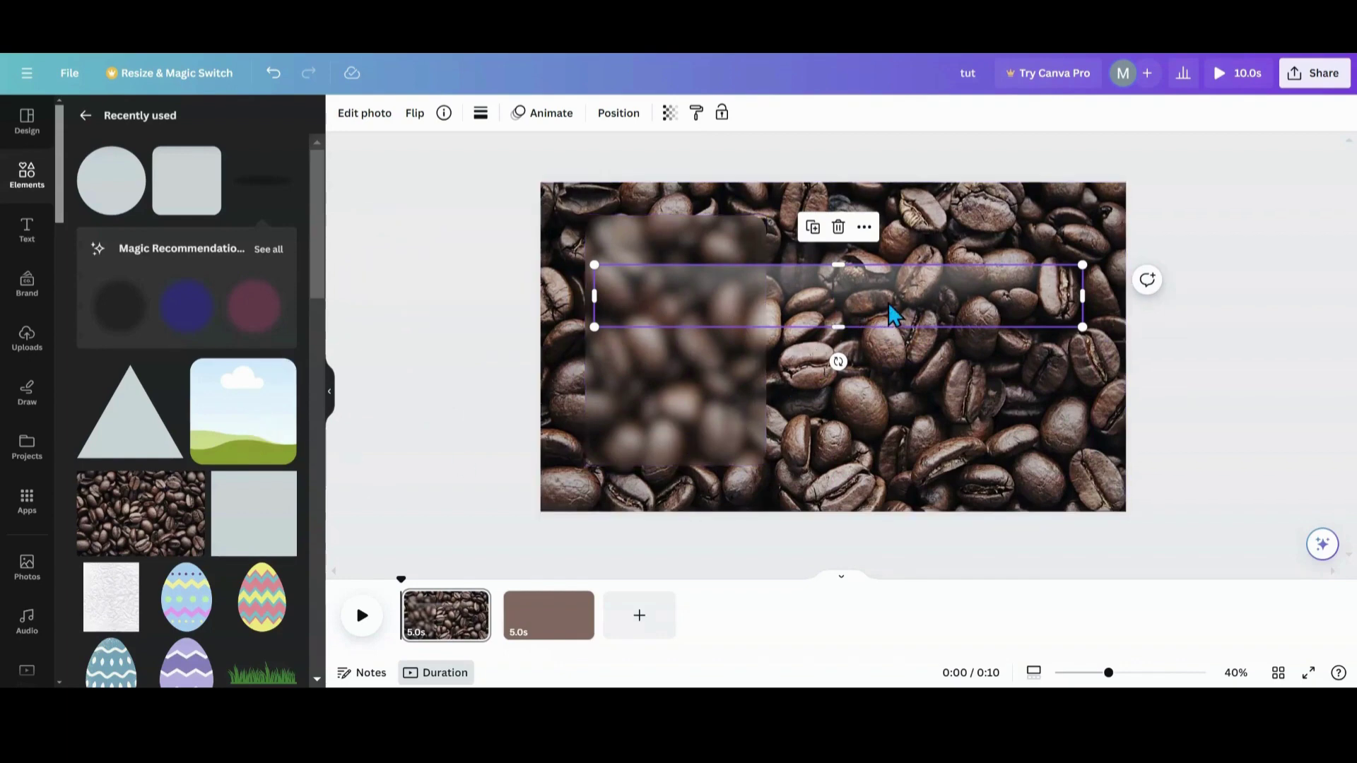
{"action": "left_click_drag", "start_coordinate": [892, 313], "coordinate": [936, 334]}
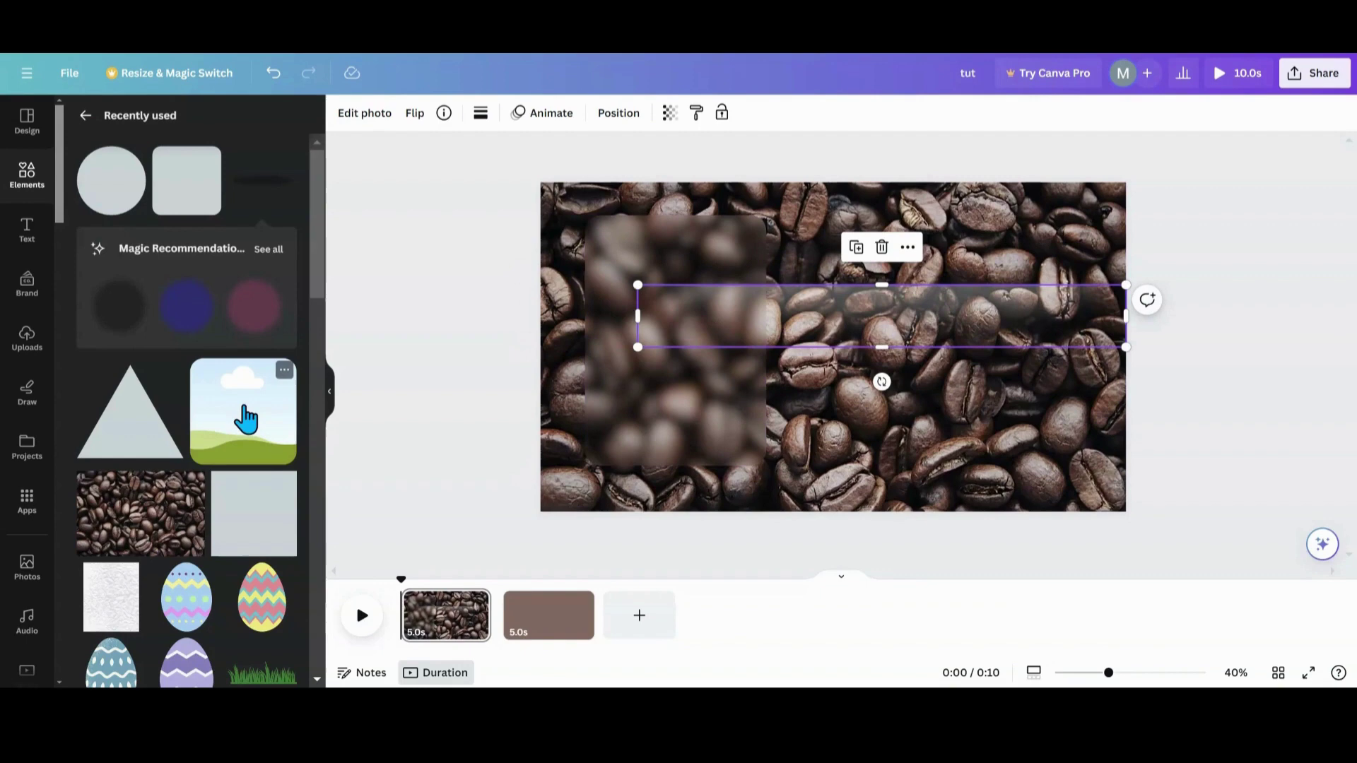
{"action": "left_click", "coordinate": [329, 391]}
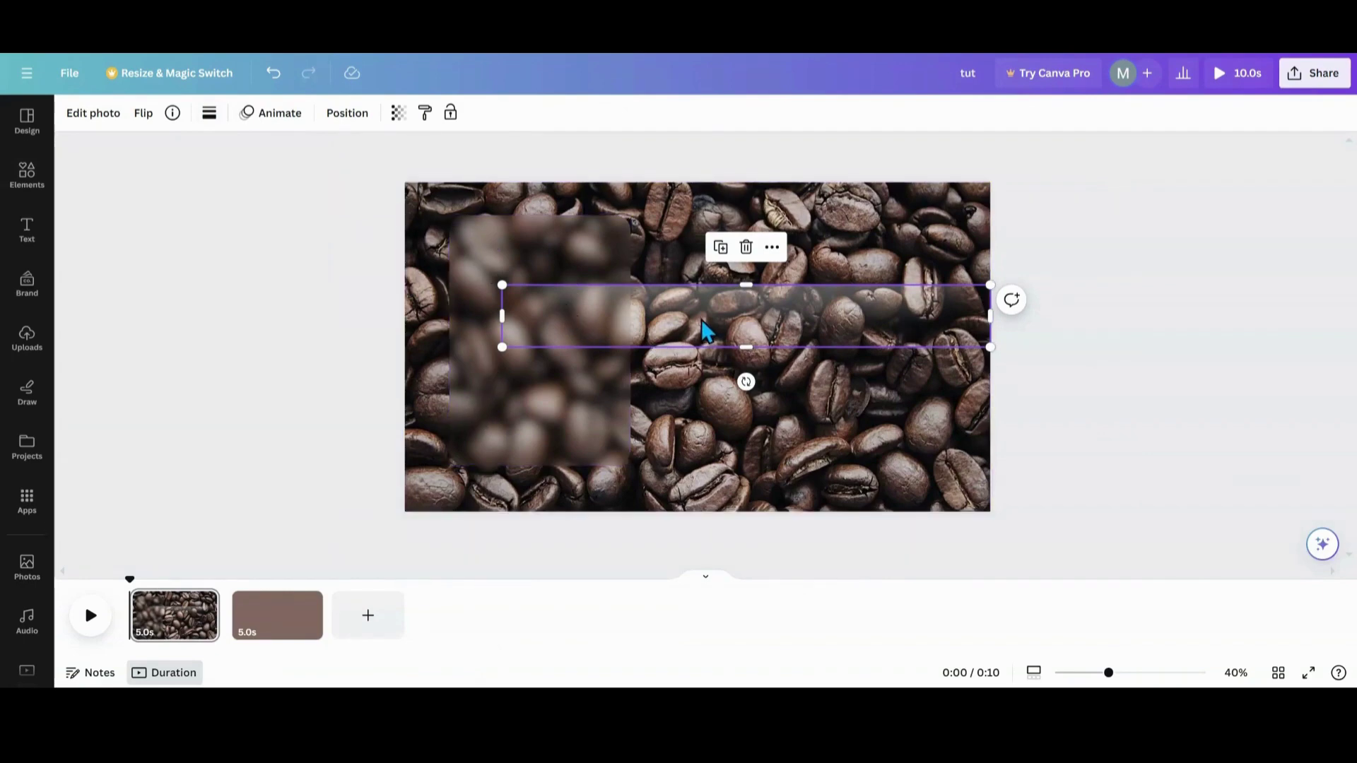
- Shrink the glow band to the panel's width and place it along the panel's bottom edge
{"action": "left_click_drag", "start_coordinate": [501, 285], "coordinate": [777, 319]}
{"action": "left_click_drag", "start_coordinate": [877, 332], "coordinate": [543, 226]}
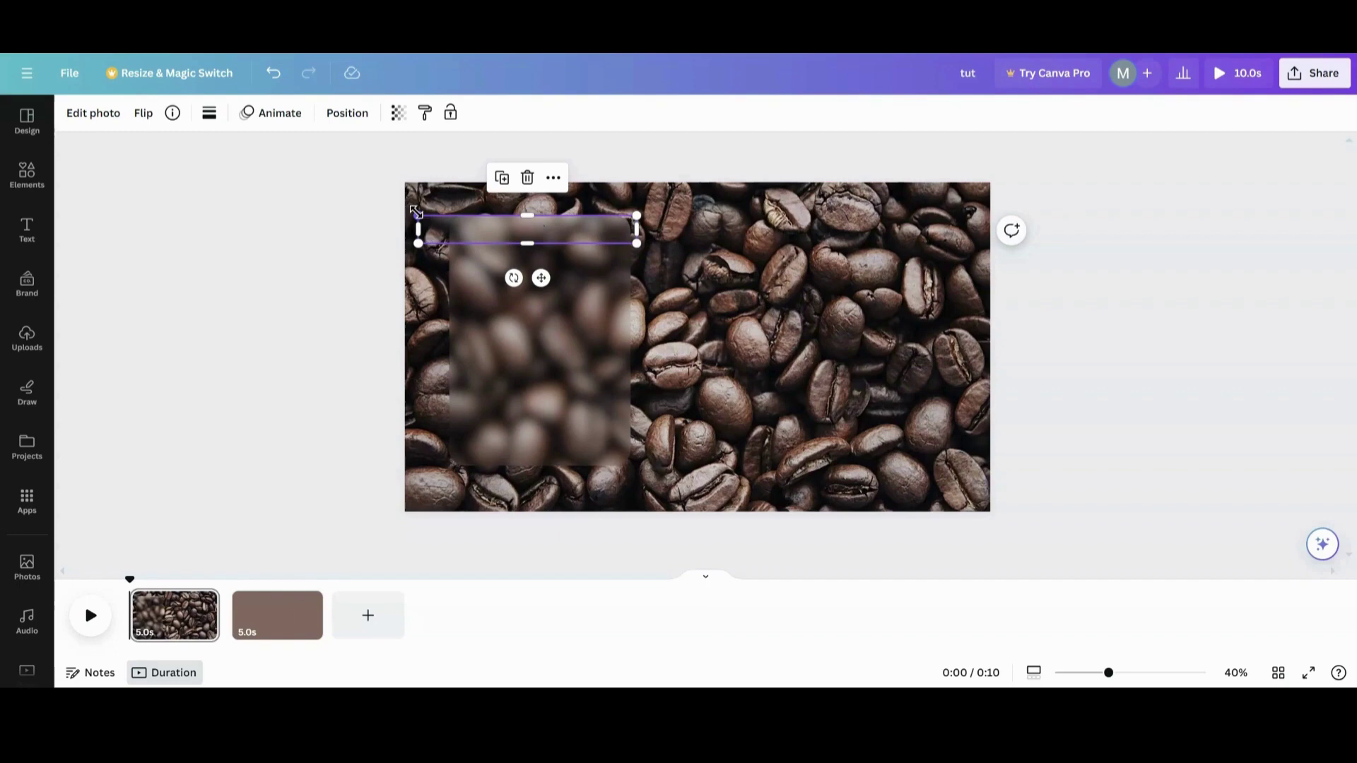
{"action": "left_click_drag", "start_coordinate": [419, 216], "coordinate": [450, 216]}
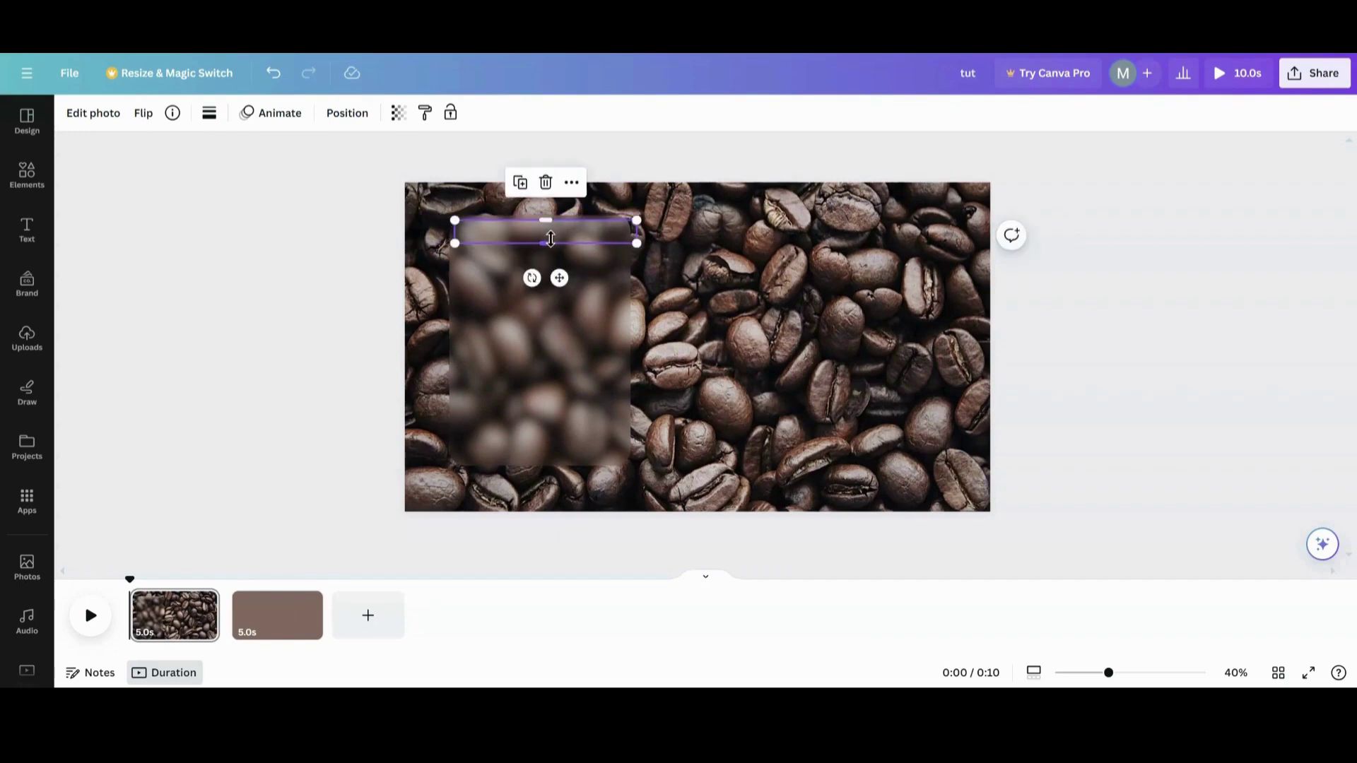
{"action": "left_click_drag", "start_coordinate": [552, 234], "coordinate": [560, 169]}
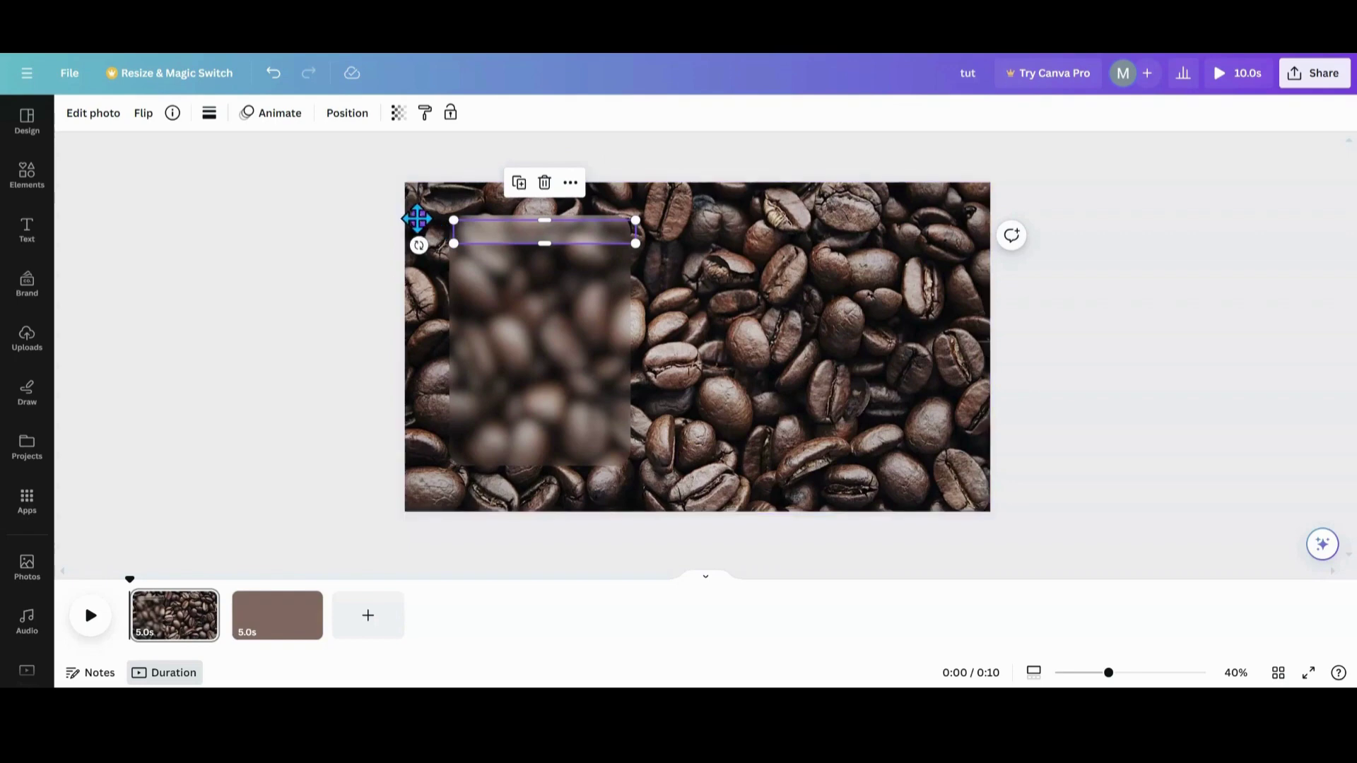
{"action": "left_click_drag", "start_coordinate": [419, 221], "coordinate": [410, 440]}
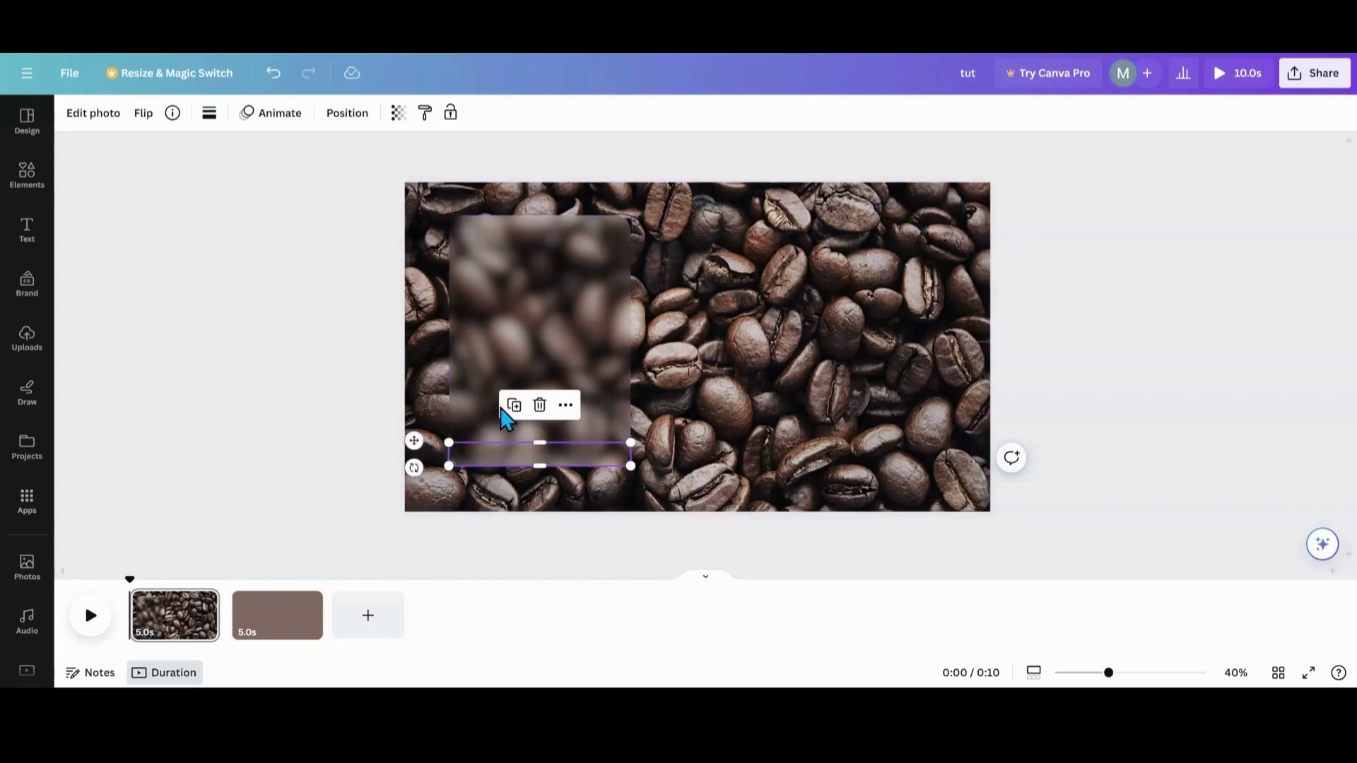
- Duplicate the glow strip, rotate the copy -90°, and fit it along the panel's left edge
{"action": "left_click", "coordinate": [514, 405]}
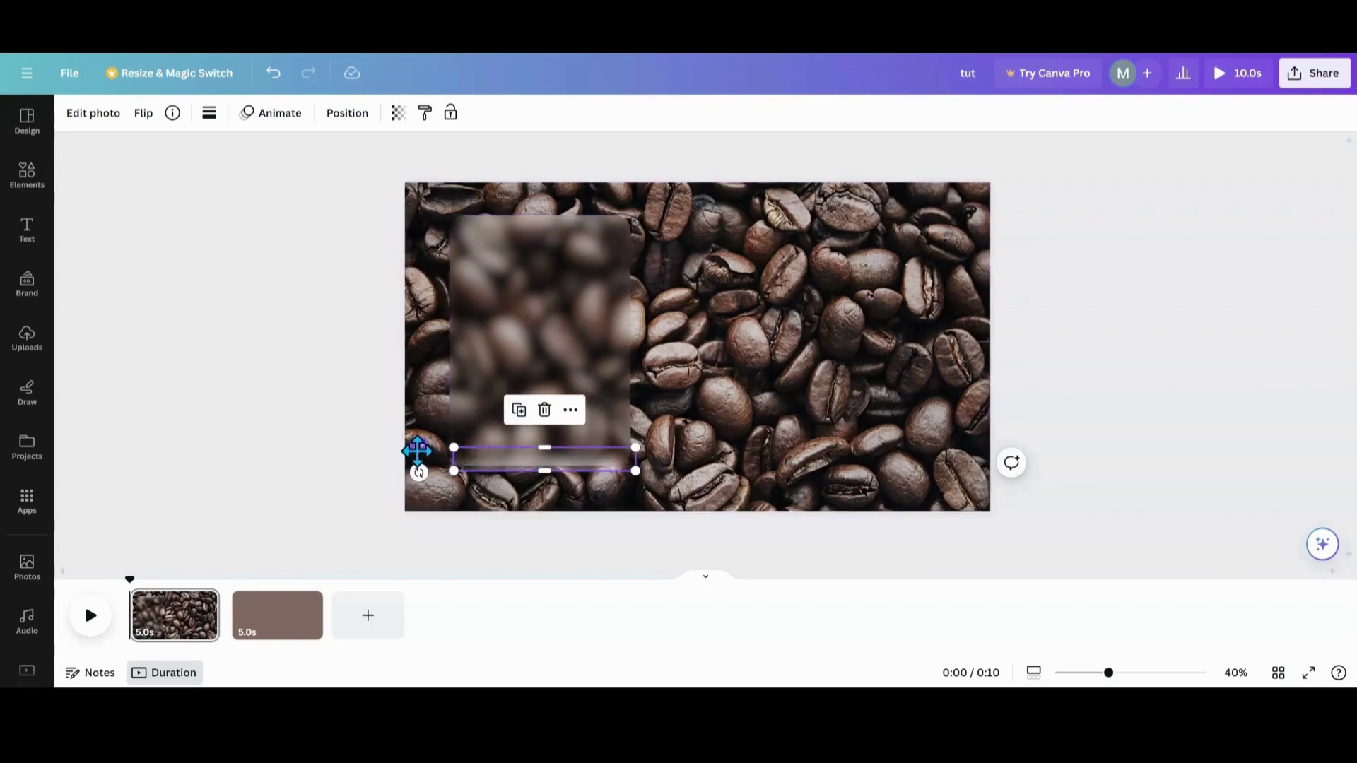
{"action": "left_click_drag", "start_coordinate": [417, 447], "coordinate": [545, 236]}
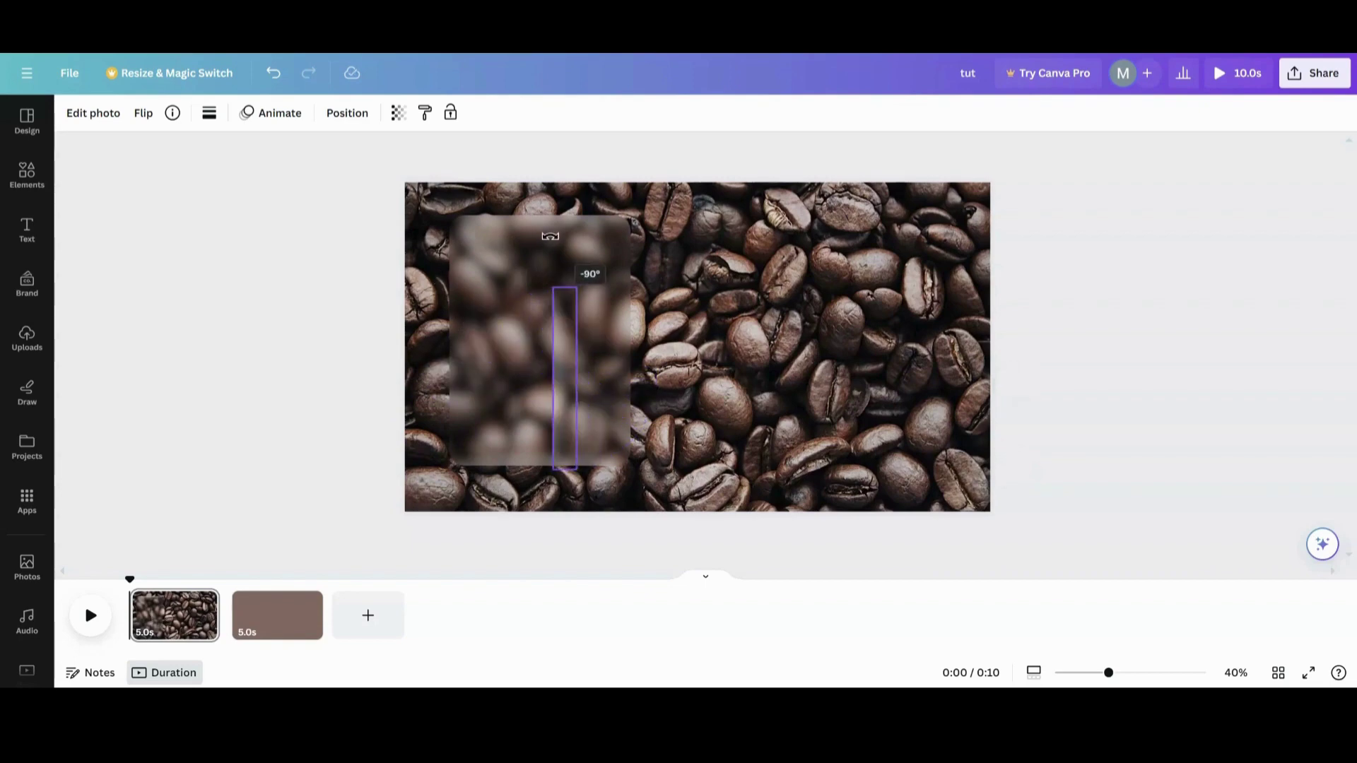
{"action": "left_click_drag", "start_coordinate": [608, 360], "coordinate": [504, 313]}
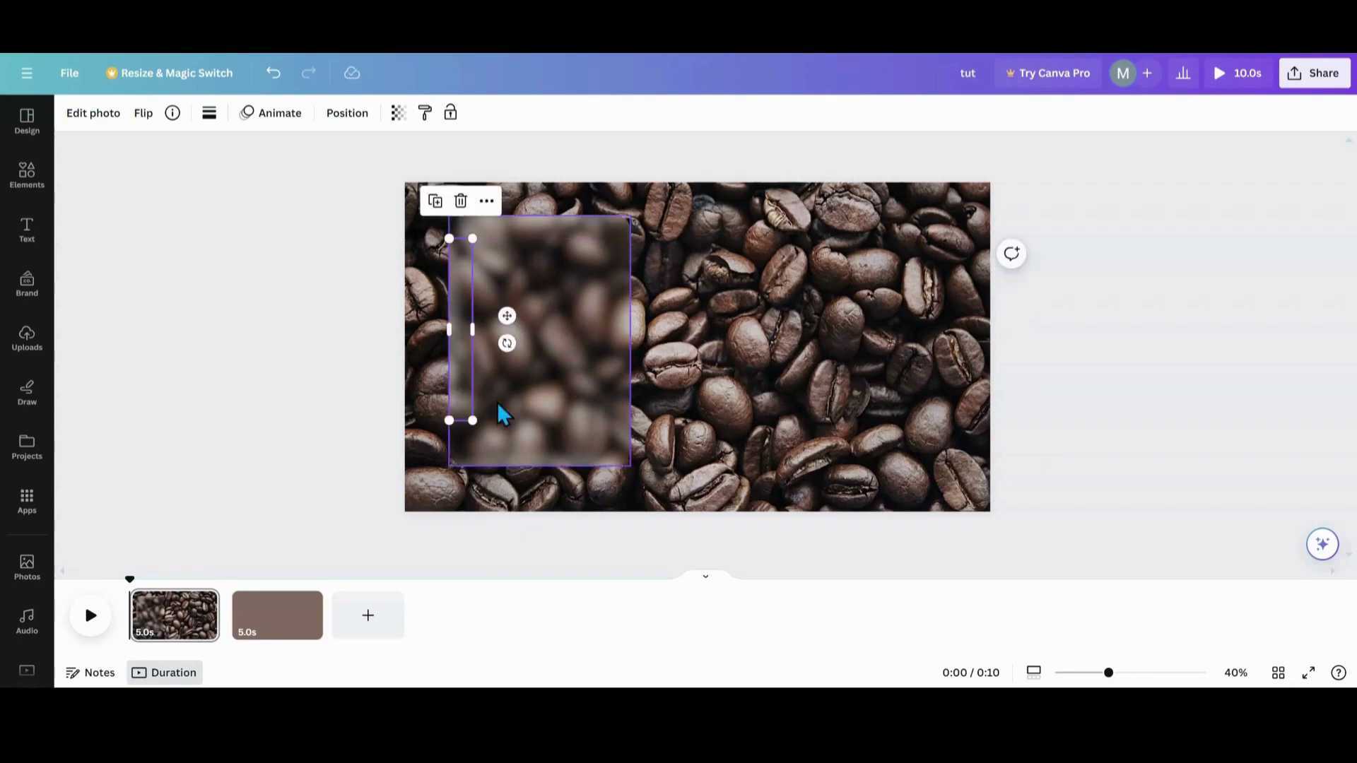
{"action": "left_click_drag", "start_coordinate": [470, 418], "coordinate": [477, 454]}
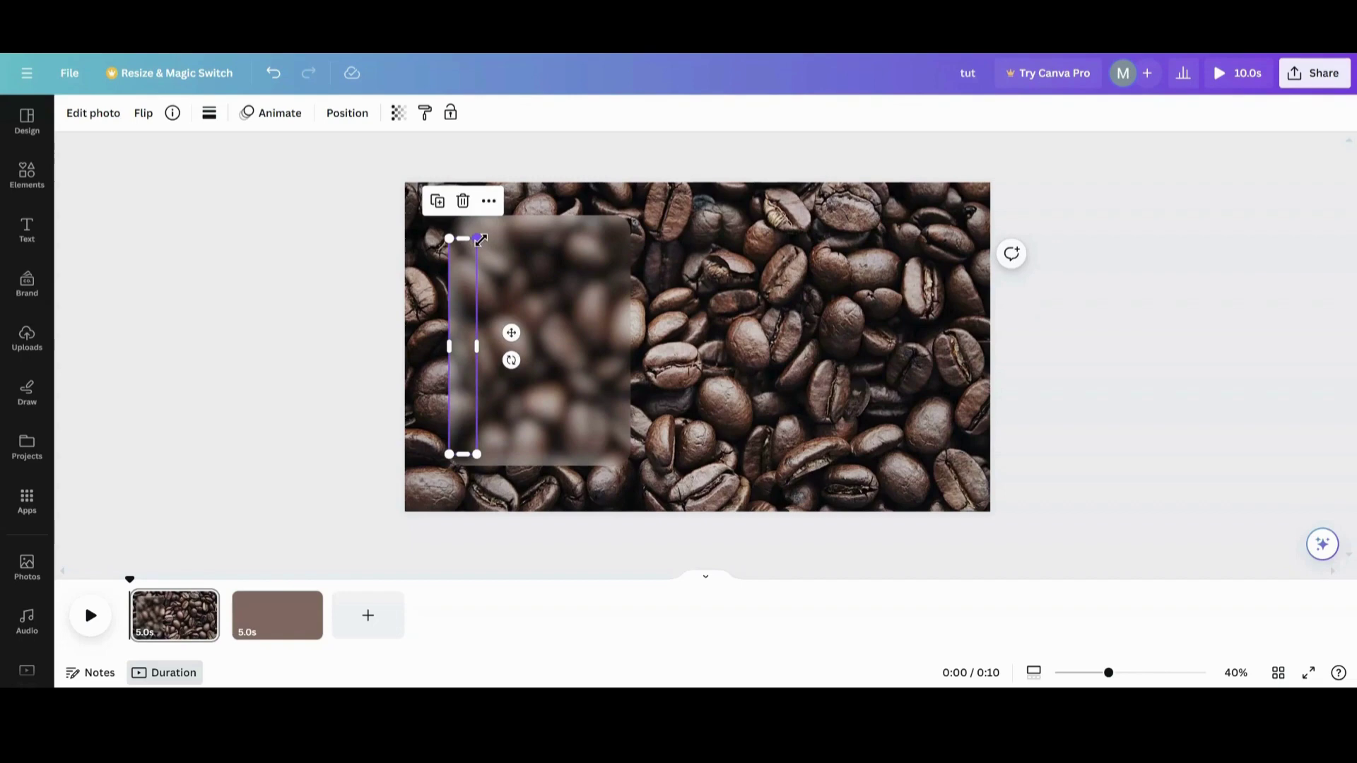
{"action": "left_click_drag", "start_coordinate": [480, 241], "coordinate": [481, 234]}
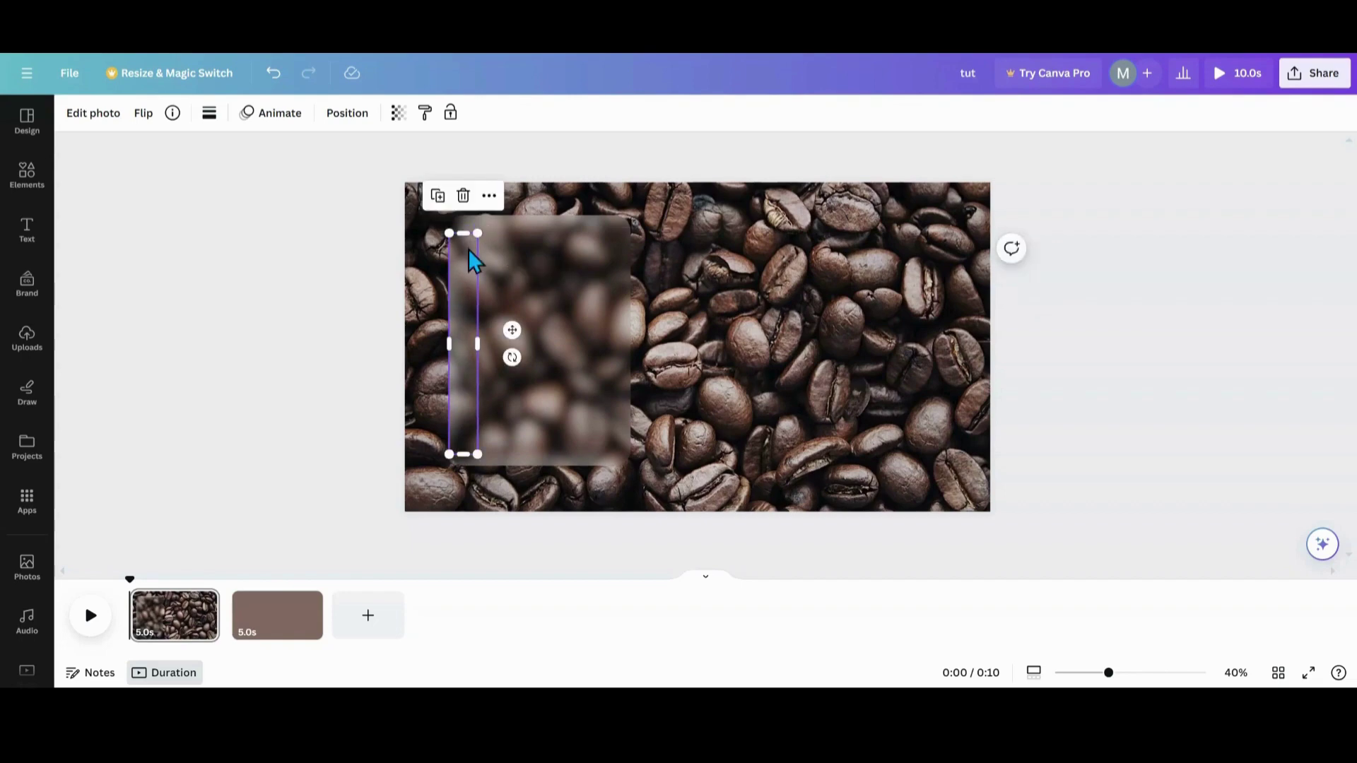
{"action": "left_click_drag", "start_coordinate": [469, 363], "coordinate": [615, 355]}
- Place the Espresso price-list text combination on the frosted panel, then scroll to the brown second page
{"action": "left_click", "coordinate": [340, 379]}
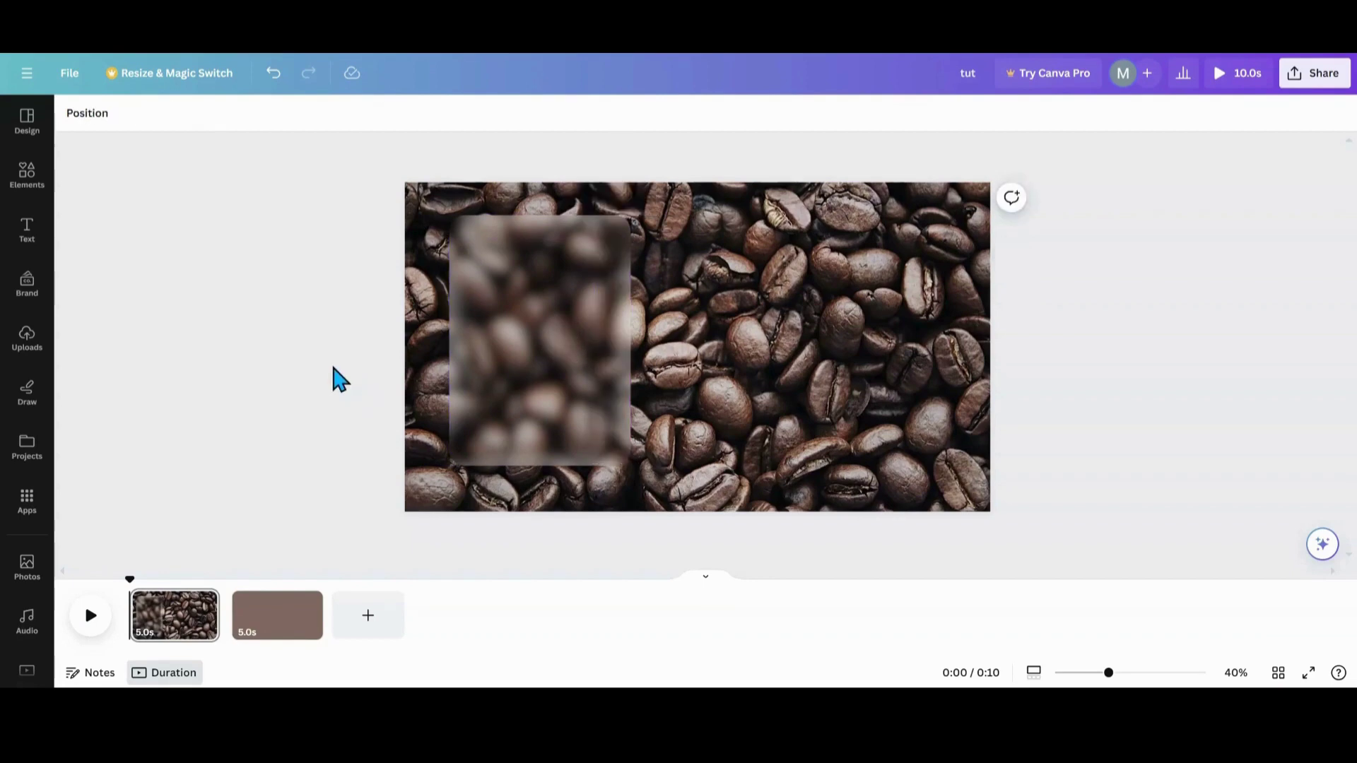
{"action": "left_click", "coordinate": [29, 232]}
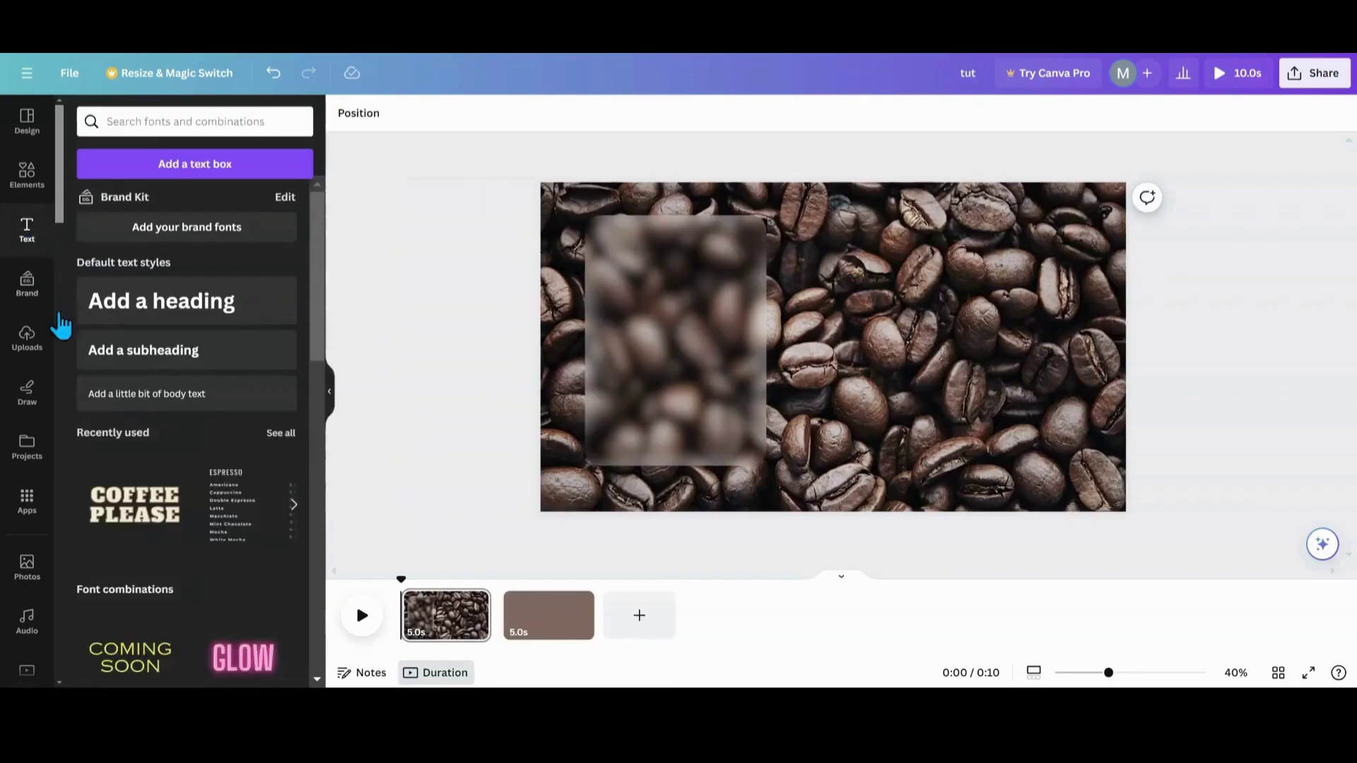
{"action": "scroll", "coordinate": [165, 417], "scroll_direction": "down", "scroll_amount": 2}
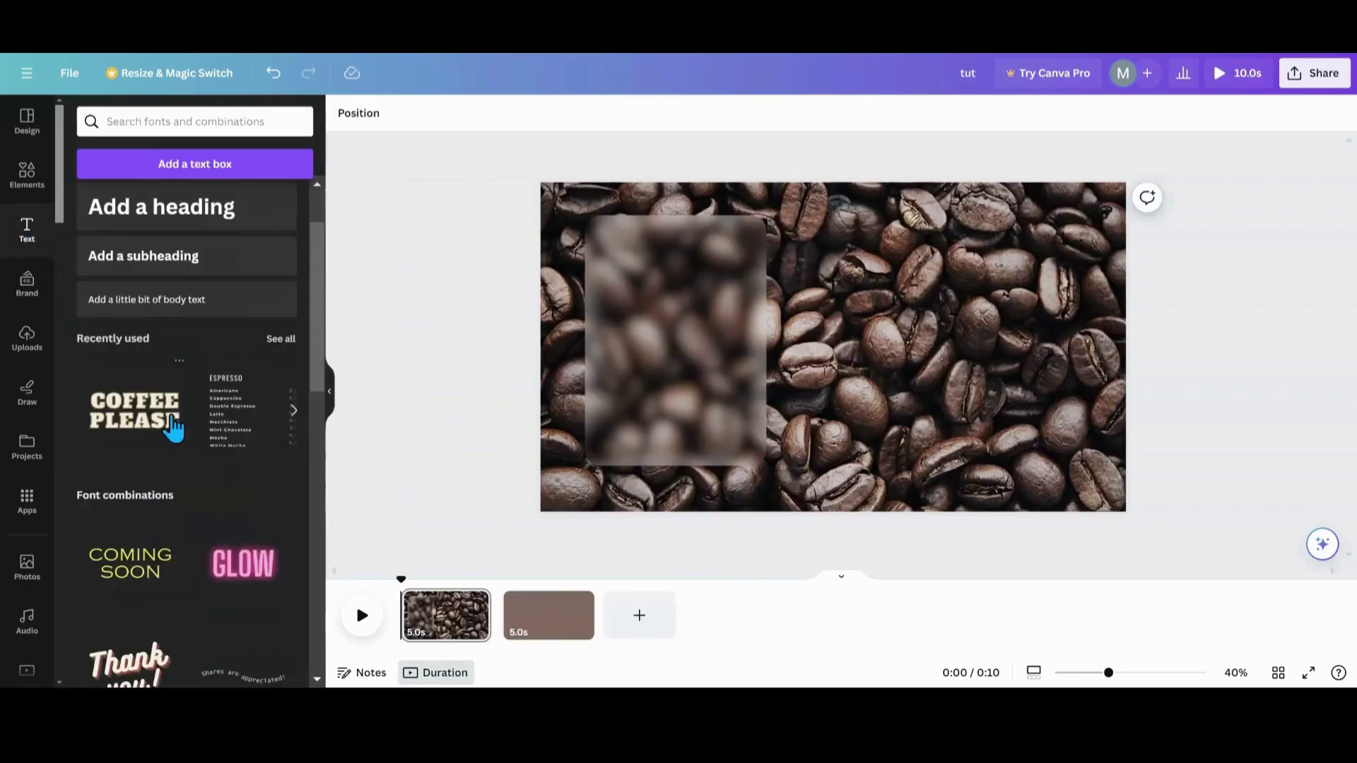
{"action": "left_click", "coordinate": [209, 424]}
{"action": "left_click_drag", "start_coordinate": [821, 340], "coordinate": [666, 311]}
{"action": "left_click", "coordinate": [433, 420]}
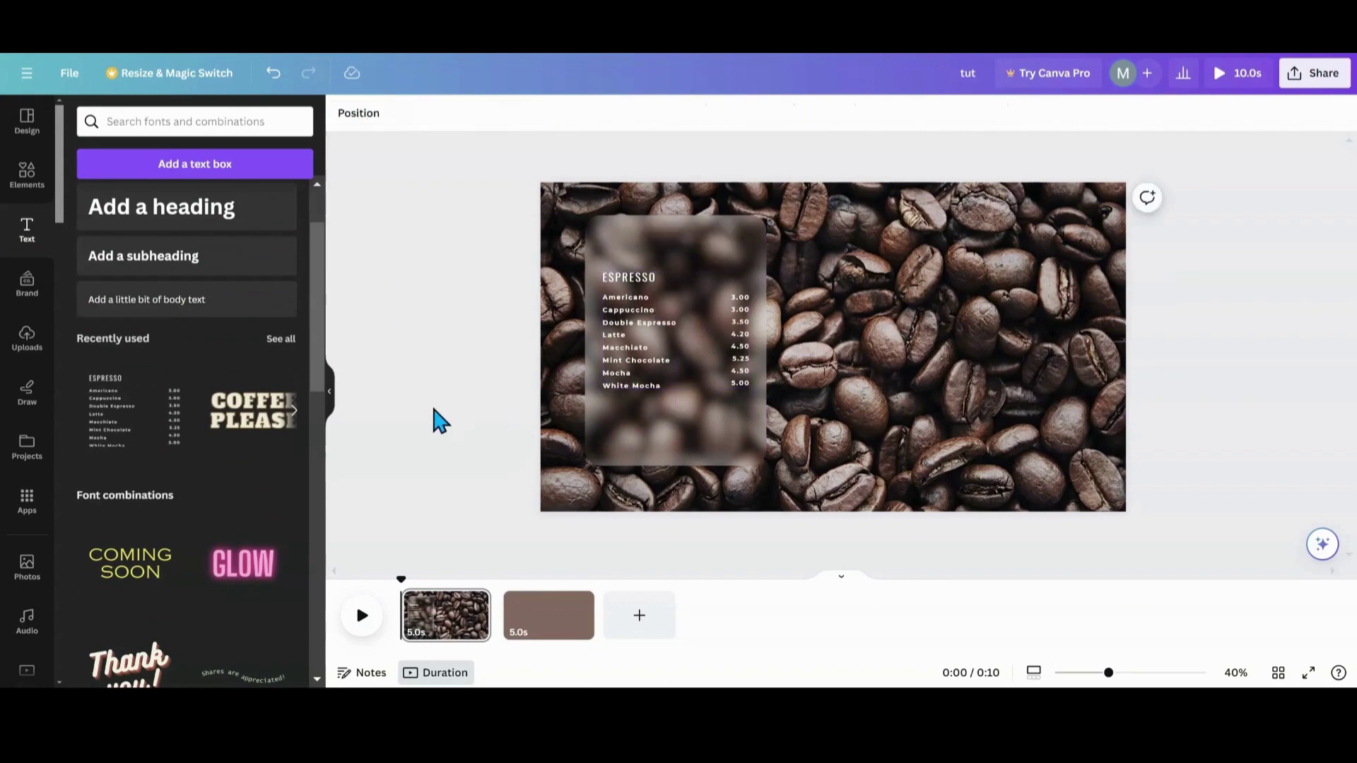
{"action": "scroll", "coordinate": [815, 445], "scroll_direction": "down", "scroll_amount": 2}
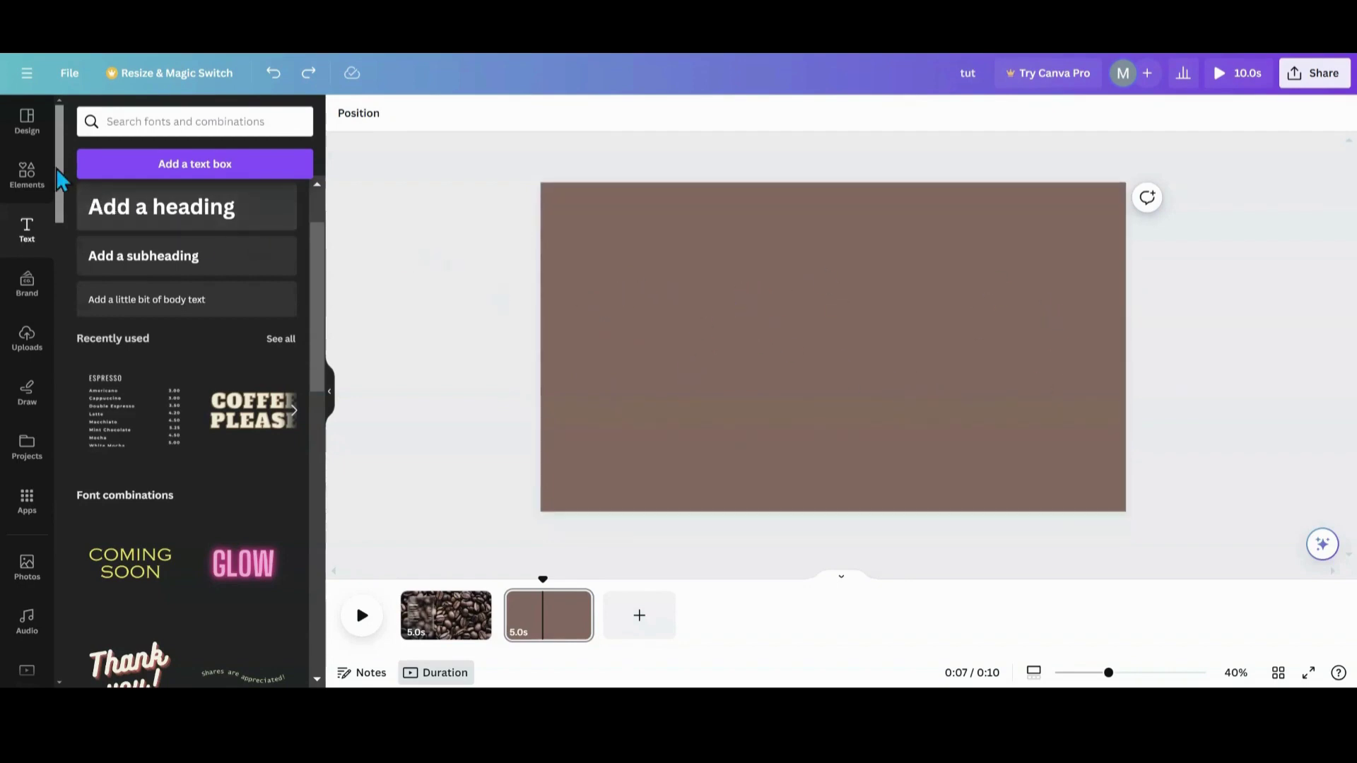
- Add a white rounded square to page 2 and give the page a purple-pink gradient background
{"action": "left_click", "coordinate": [26, 176]}
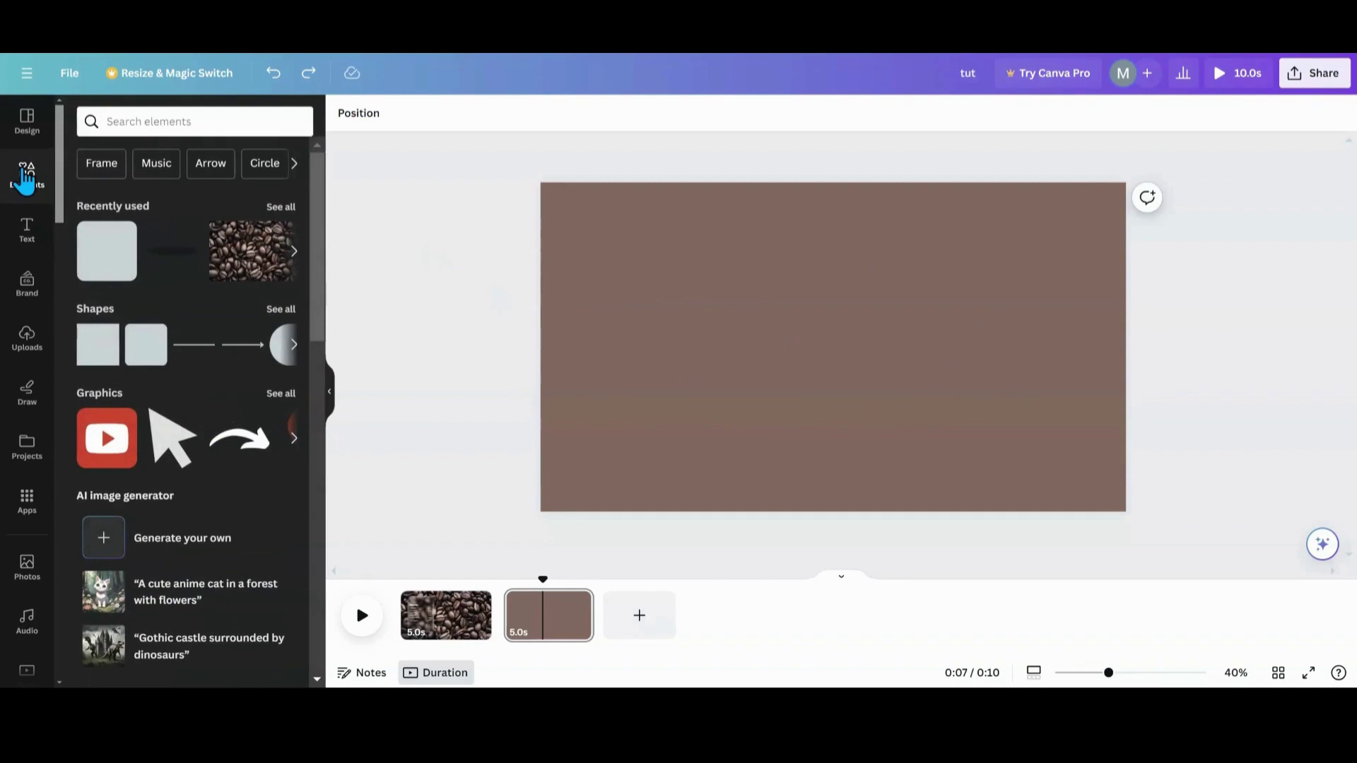
{"action": "left_click", "coordinate": [91, 263]}
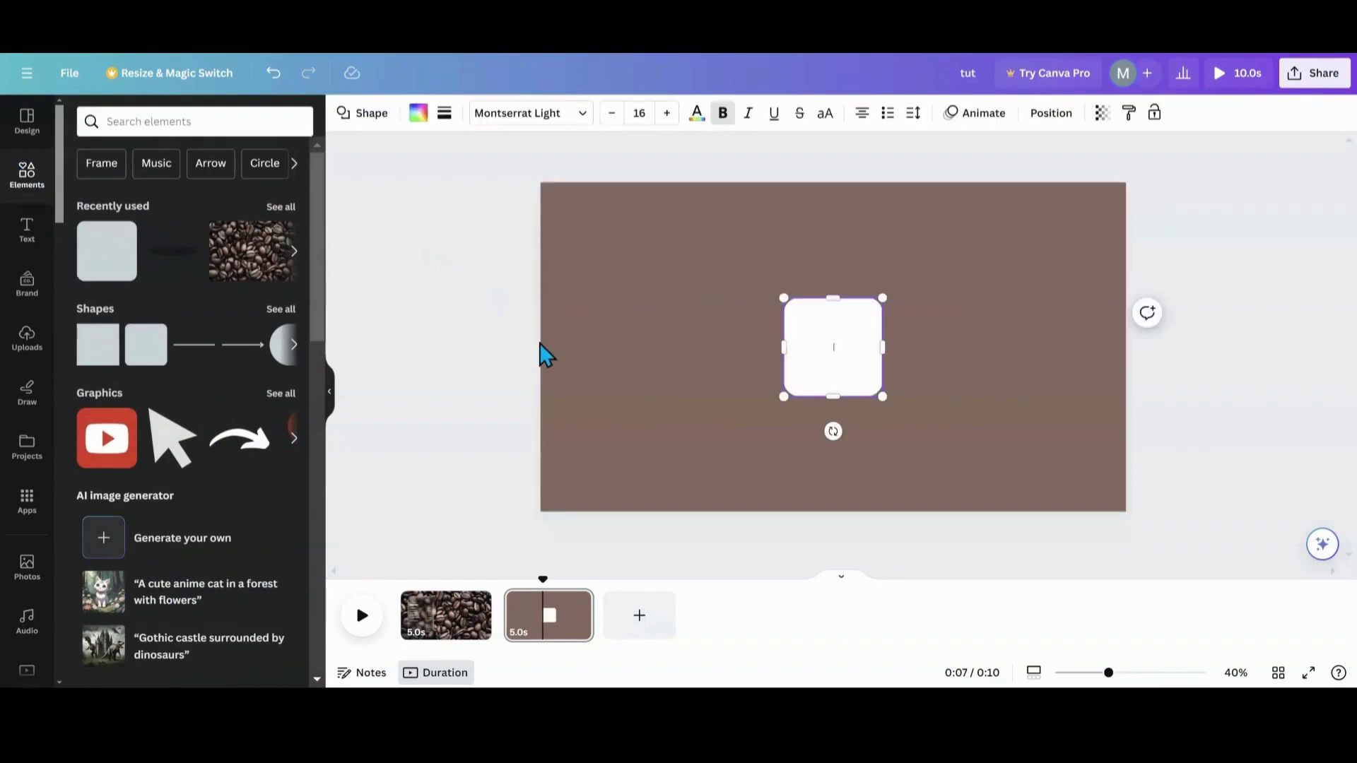
{"action": "left_click", "coordinate": [635, 299]}
{"action": "left_click", "coordinate": [344, 115]}
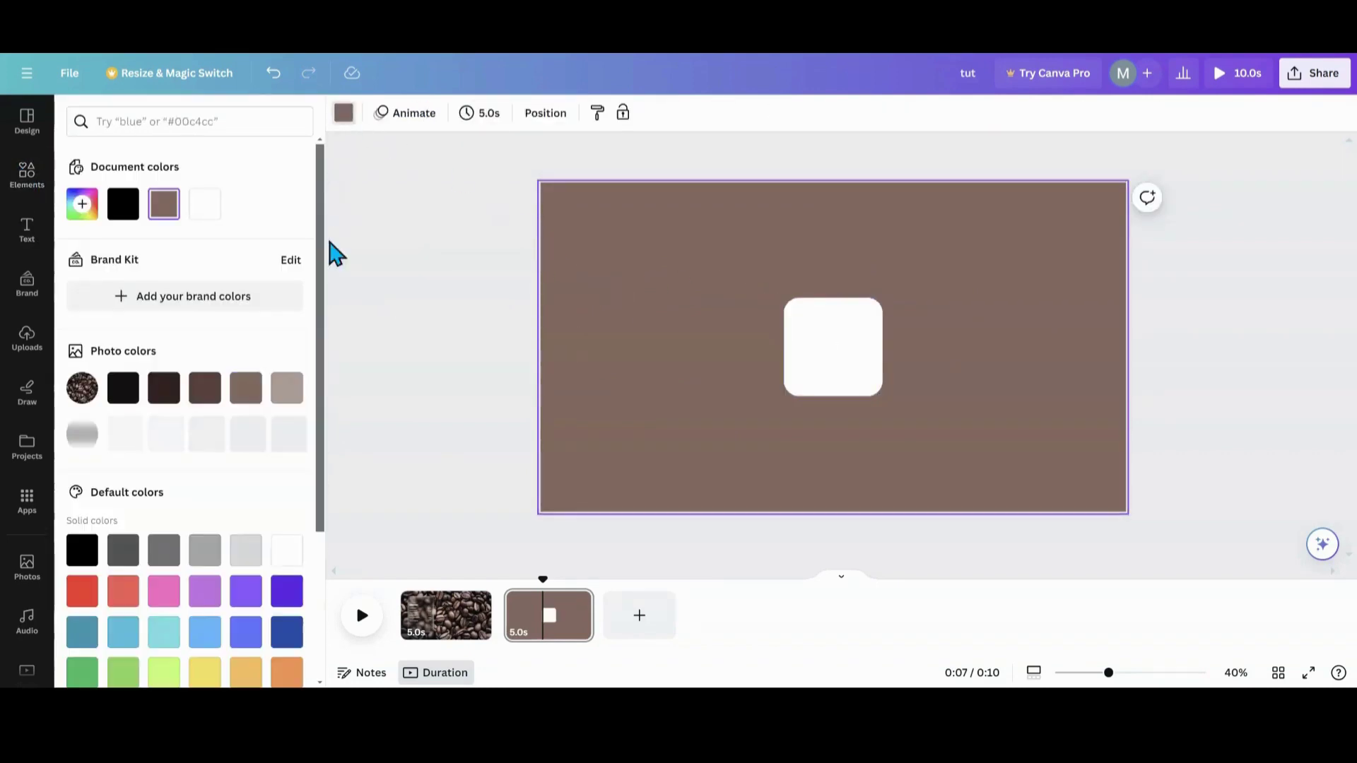
{"action": "scroll", "coordinate": [236, 515], "scroll_direction": "down", "scroll_amount": 3}
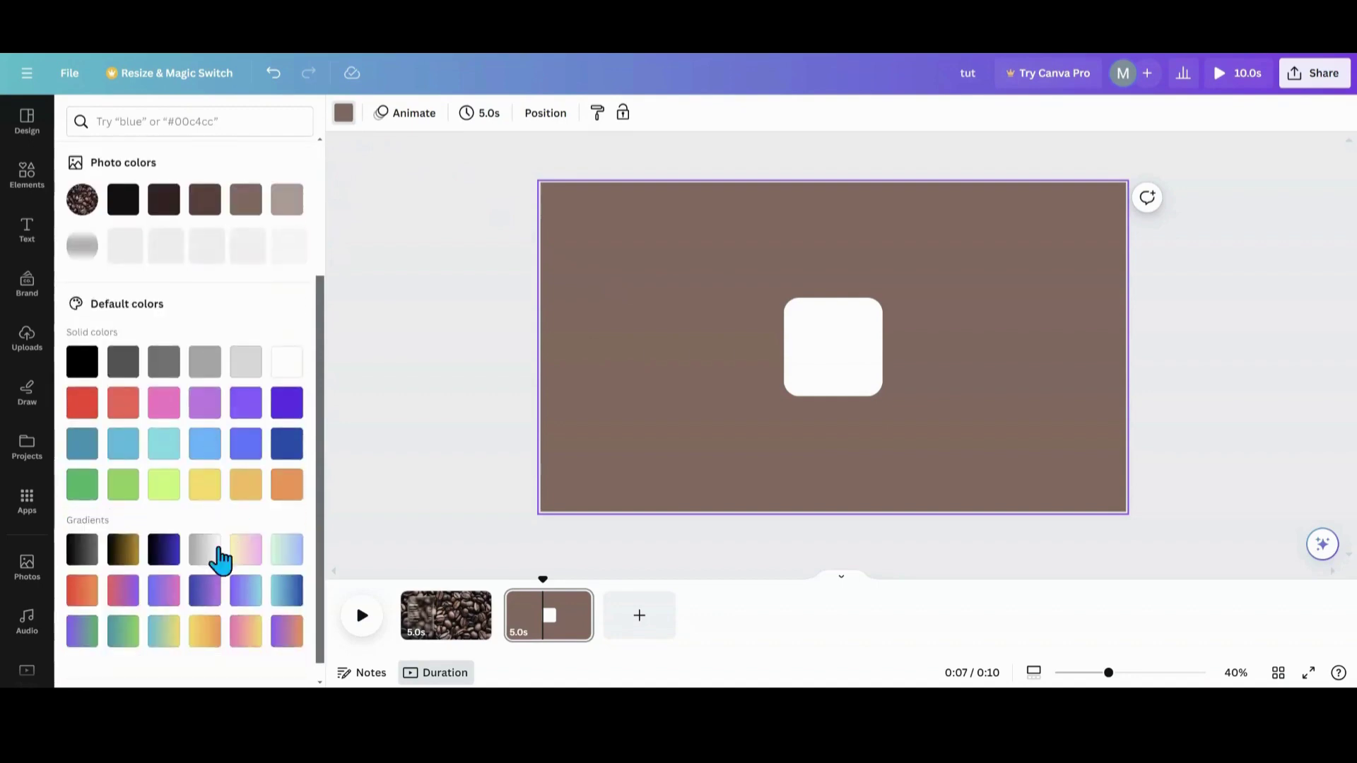
{"action": "left_click", "coordinate": [169, 592]}
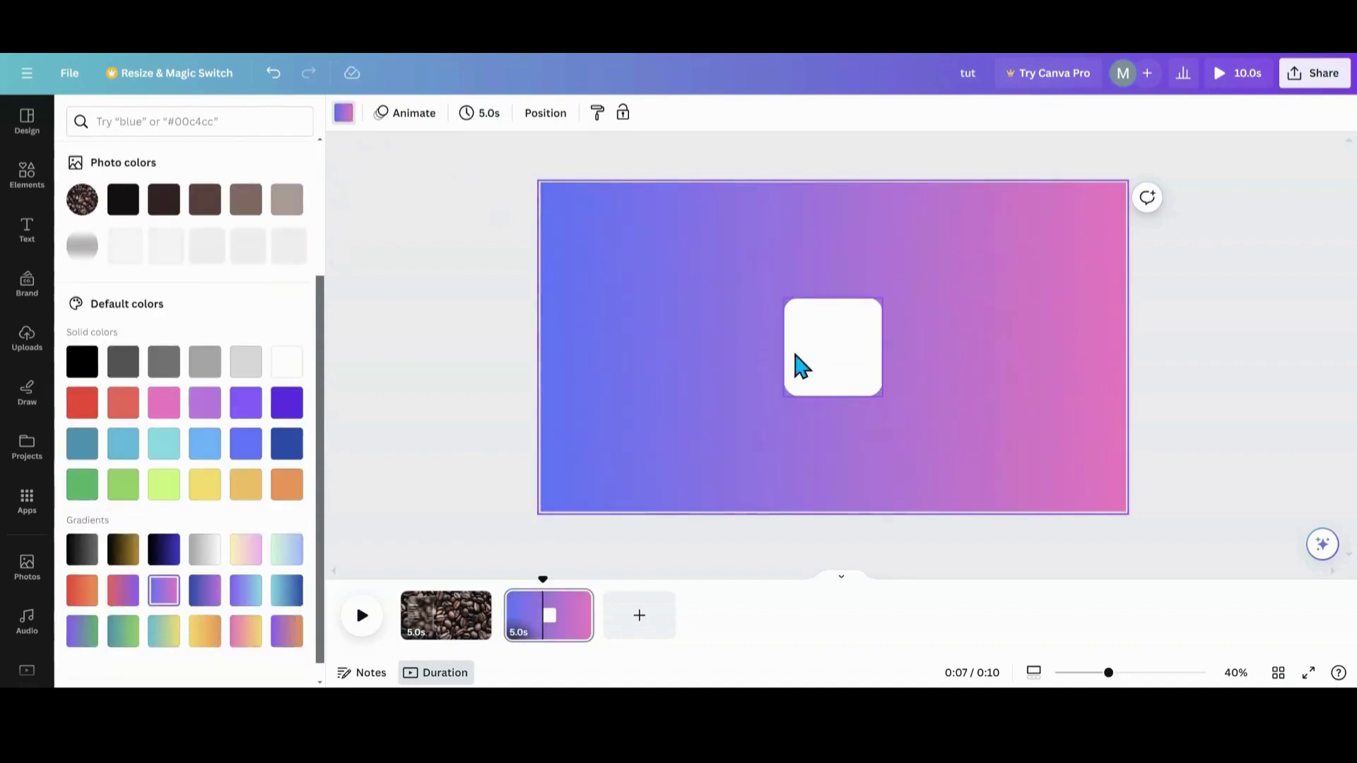
- Reshape the white square into a tall narrow card standing left of centre
{"action": "left_click_drag", "start_coordinate": [841, 350], "coordinate": [897, 333]}
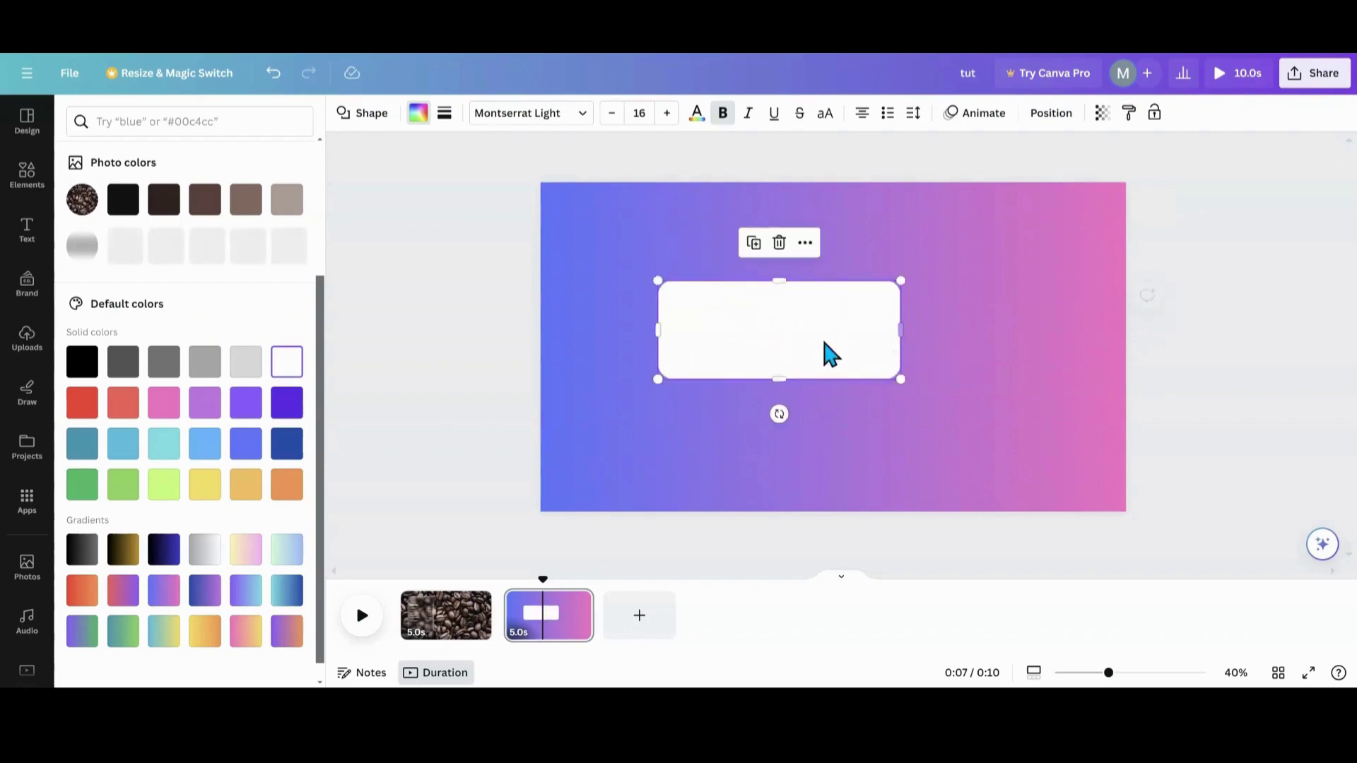
{"action": "left_click_drag", "start_coordinate": [787, 324], "coordinate": [785, 337]}
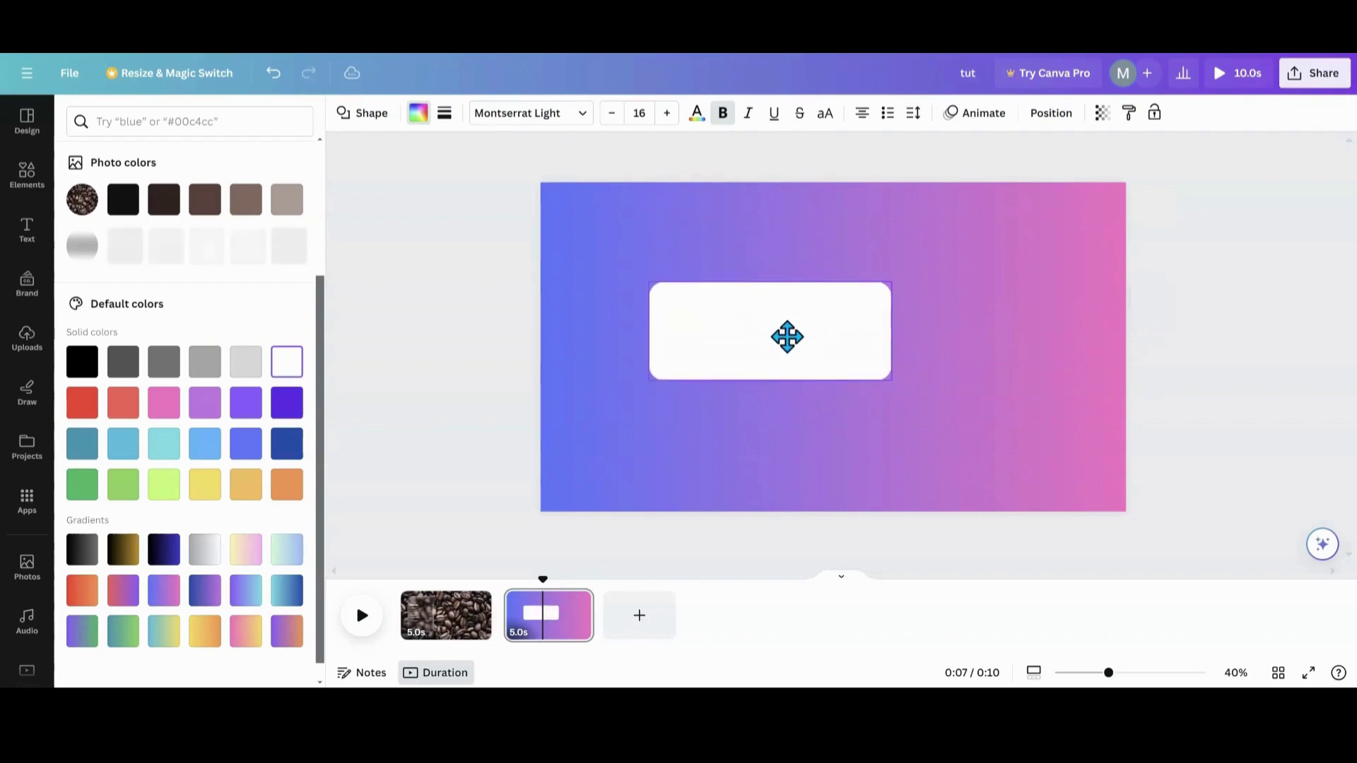
{"action": "key", "text": "ctrl+z"}
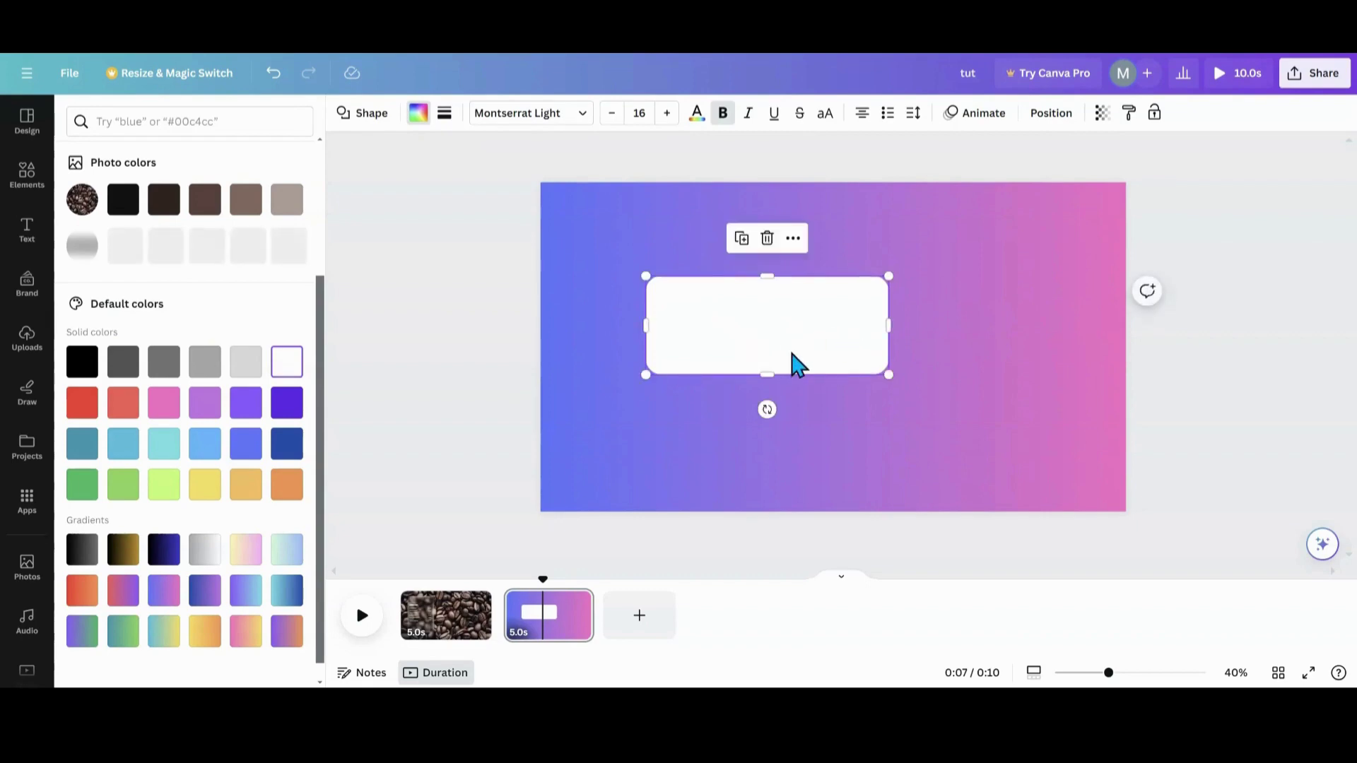
{"action": "left_click_drag", "start_coordinate": [766, 375], "coordinate": [765, 439]}
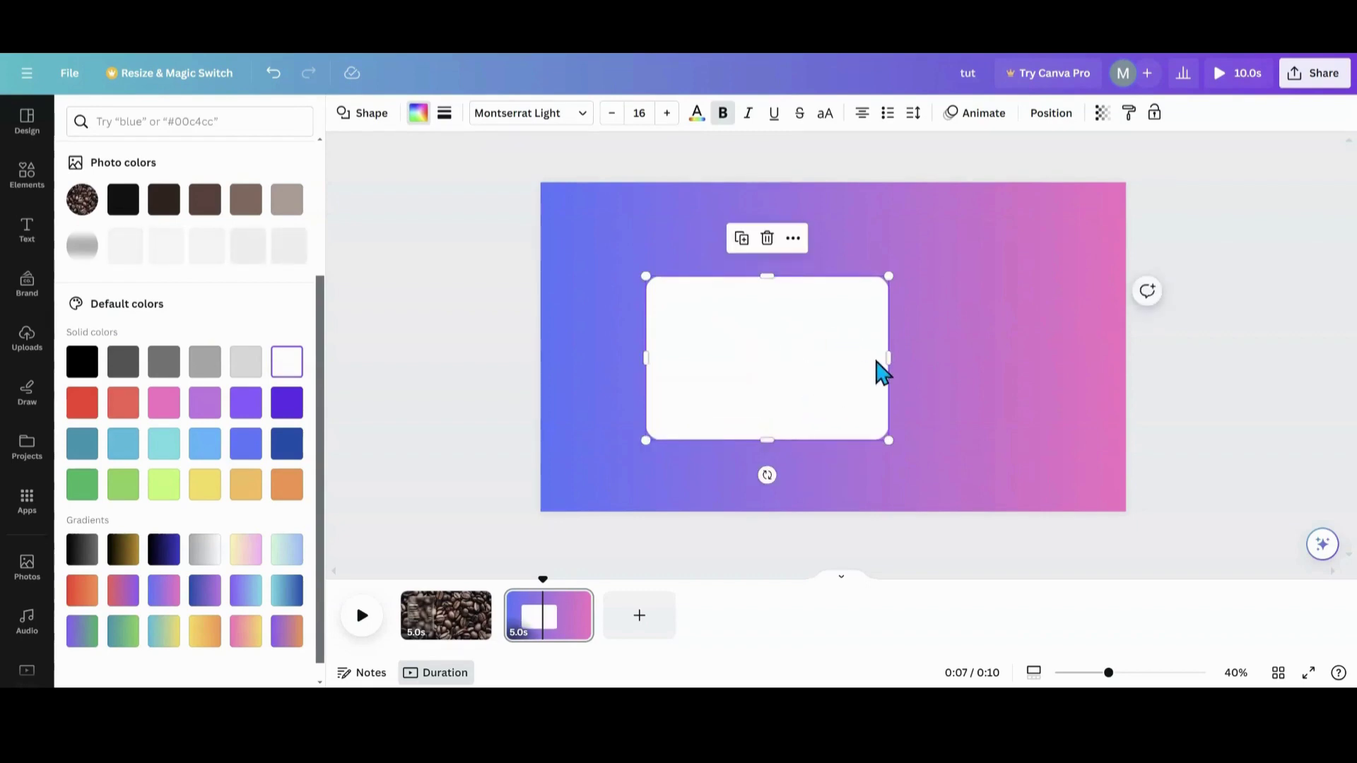
{"action": "left_click_drag", "start_coordinate": [885, 355], "coordinate": [794, 356]}
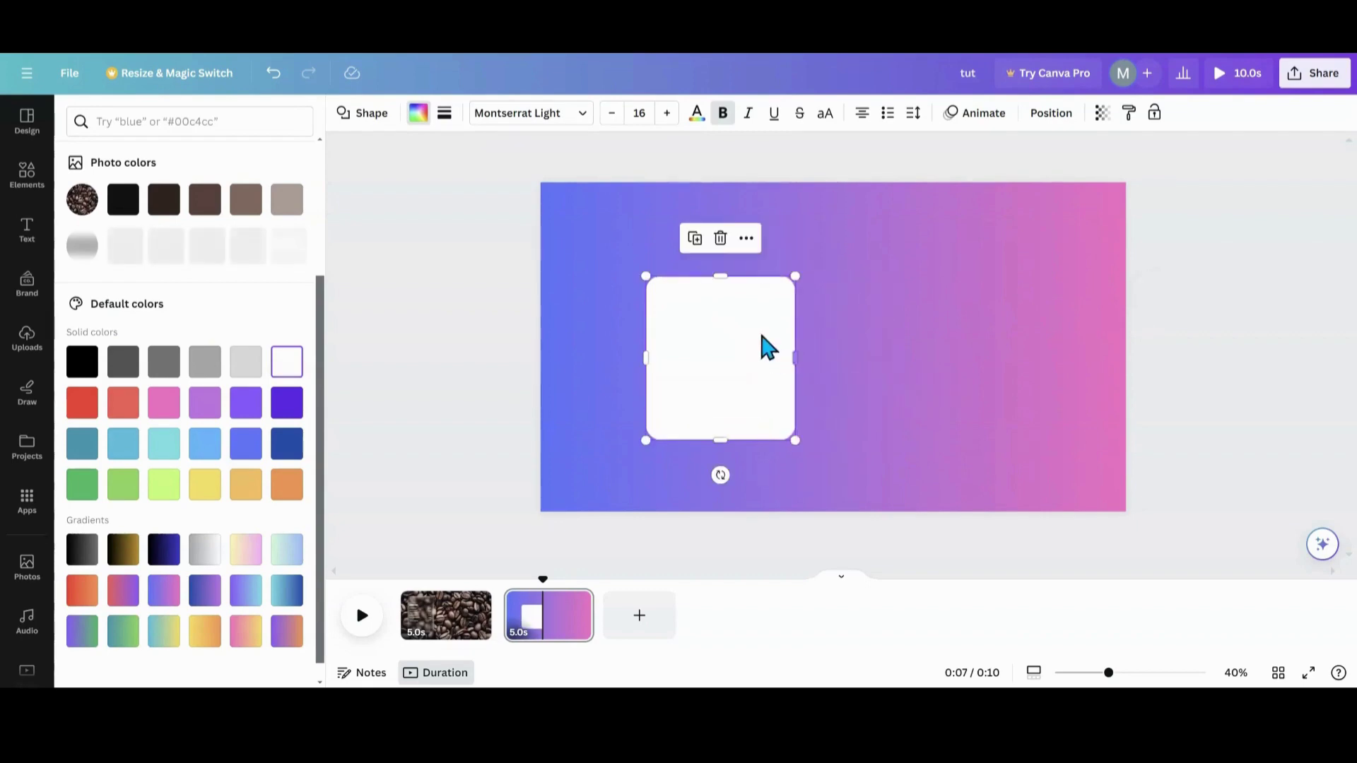
{"action": "left_click_drag", "start_coordinate": [719, 276], "coordinate": [715, 227]}
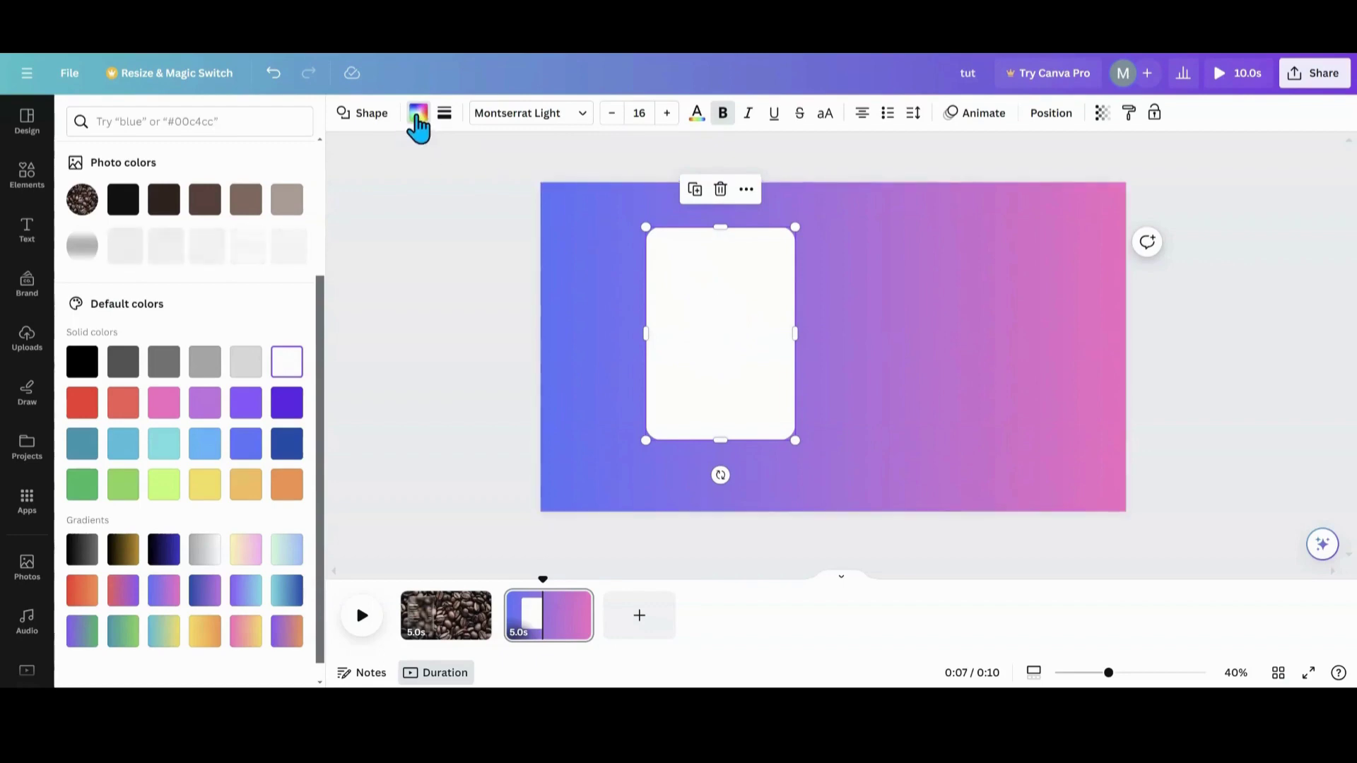
- Switch the white rectangle's fill to a new custom gradient
{"action": "left_click", "coordinate": [418, 121]}
{"action": "left_click", "coordinate": [418, 121]}
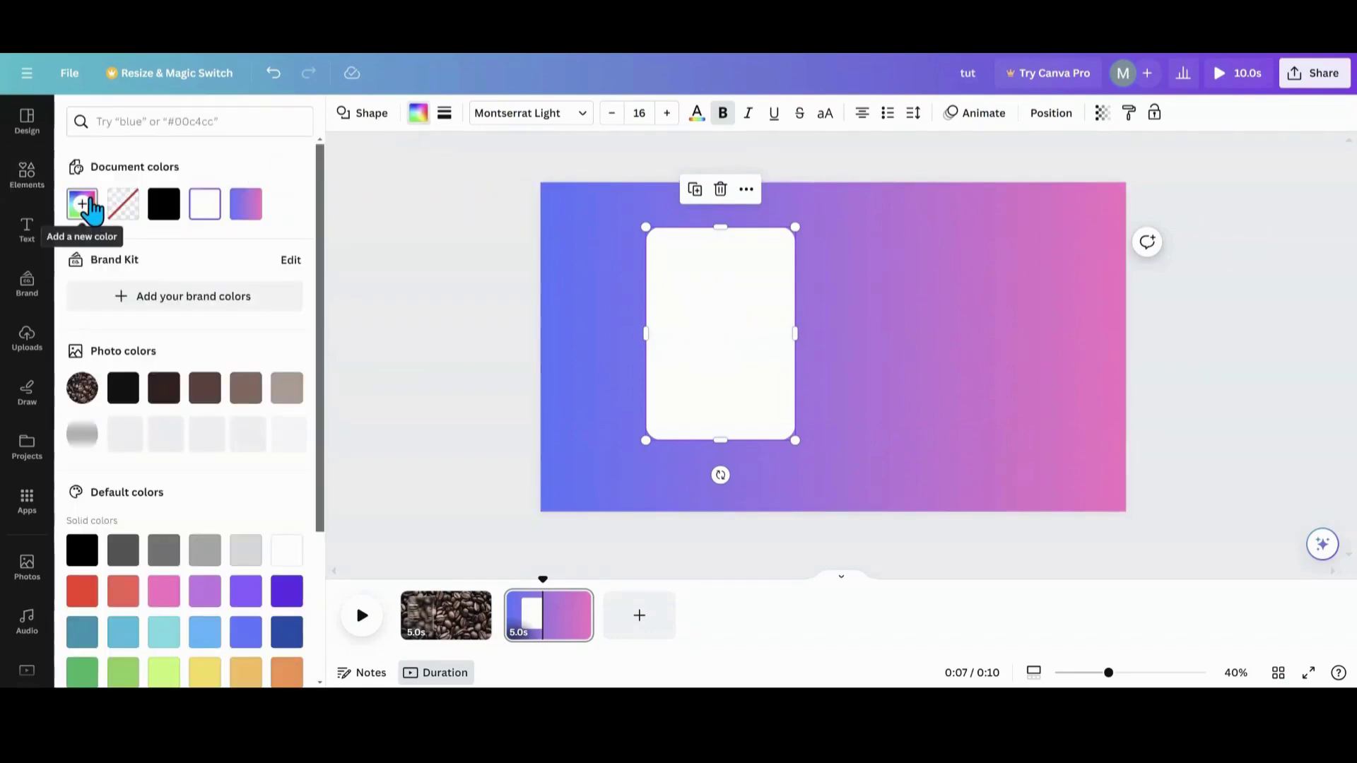
{"action": "left_click", "coordinate": [83, 204]}
{"action": "left_click", "coordinate": [232, 252]}
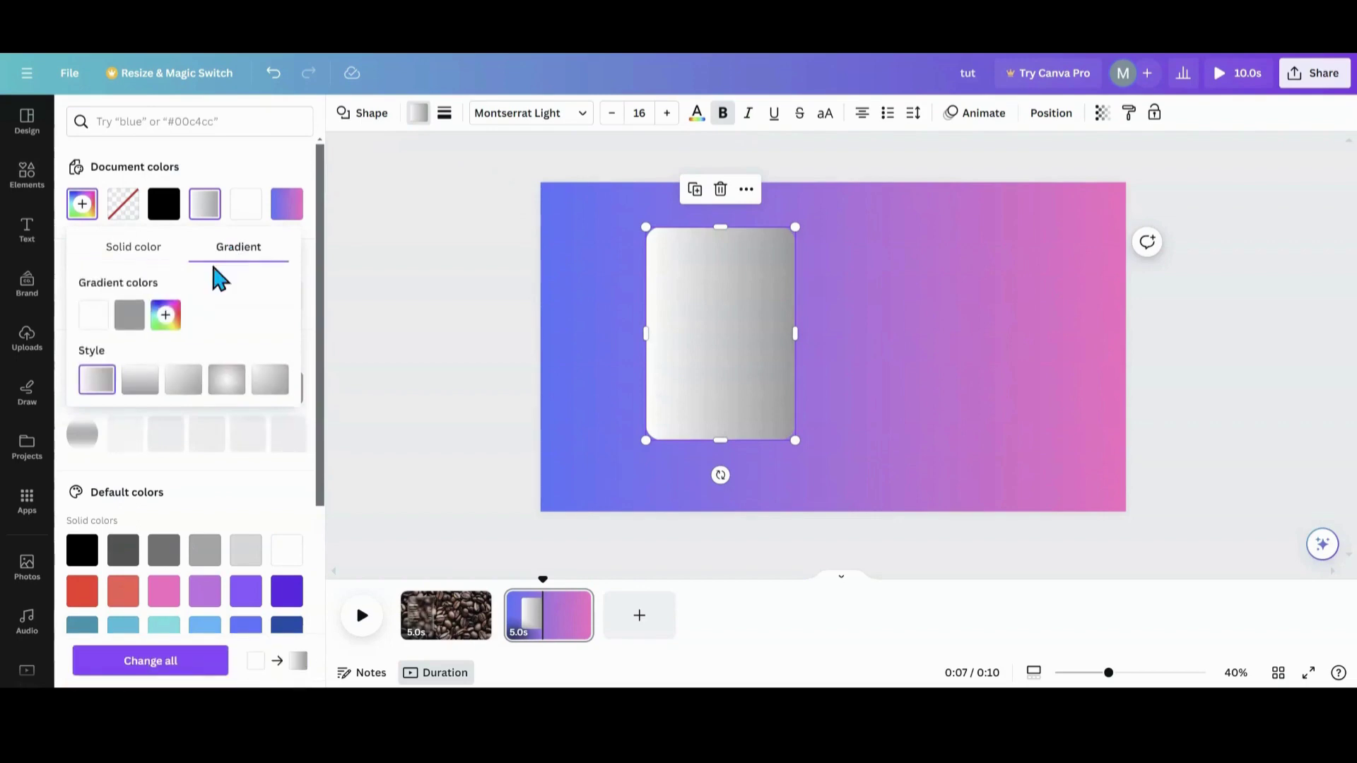
- Remove the extra grey gradient stop and make the remaining grey stop white with the eyedropper
{"action": "left_click", "coordinate": [166, 318]}
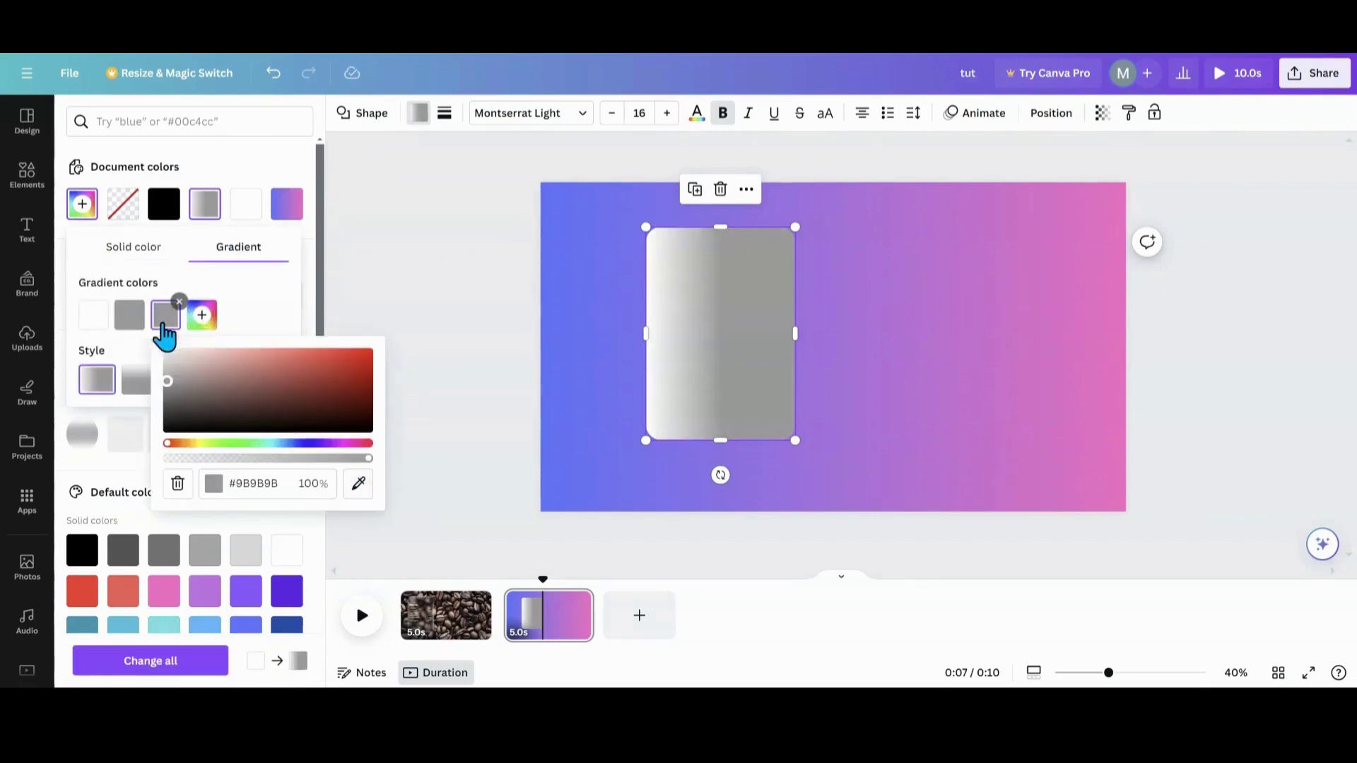
{"action": "left_click", "coordinate": [180, 301]}
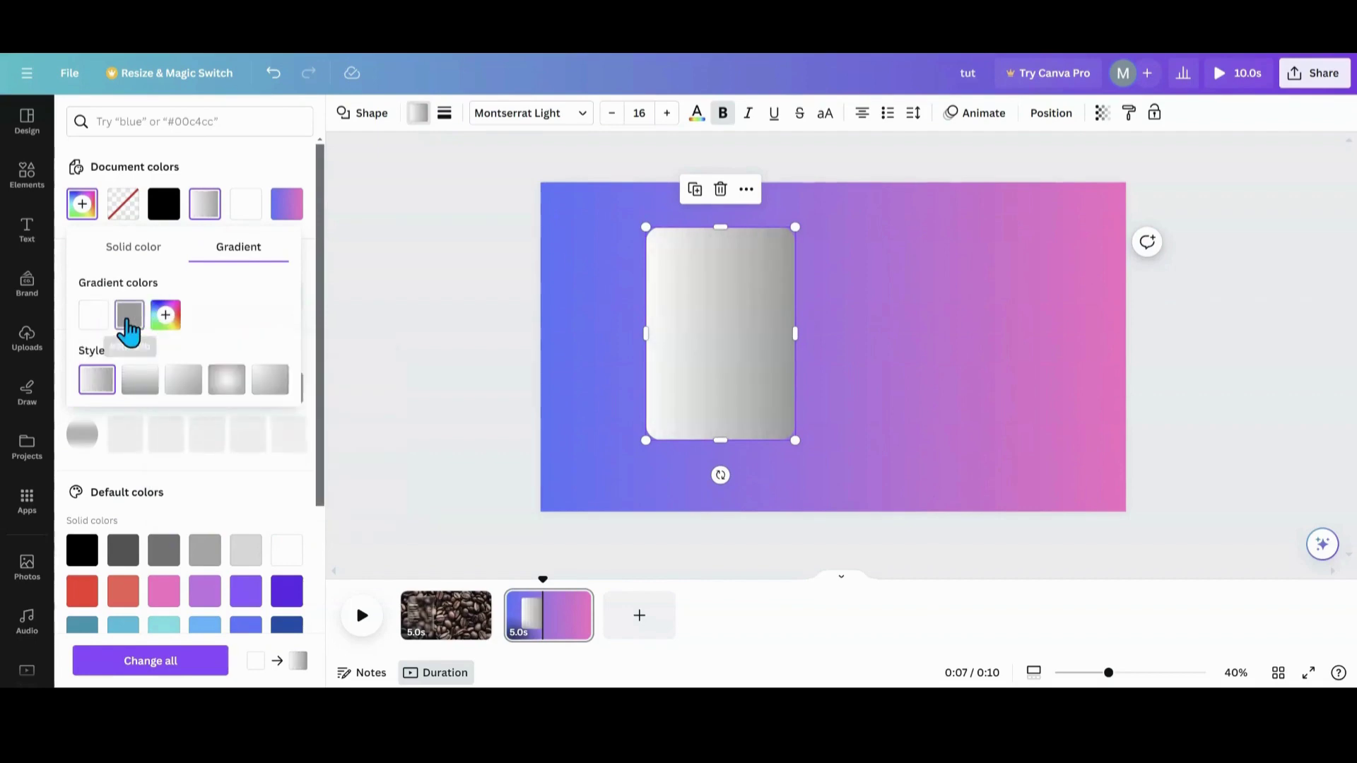
{"action": "left_click", "coordinate": [129, 327]}
{"action": "left_click", "coordinate": [322, 484]}
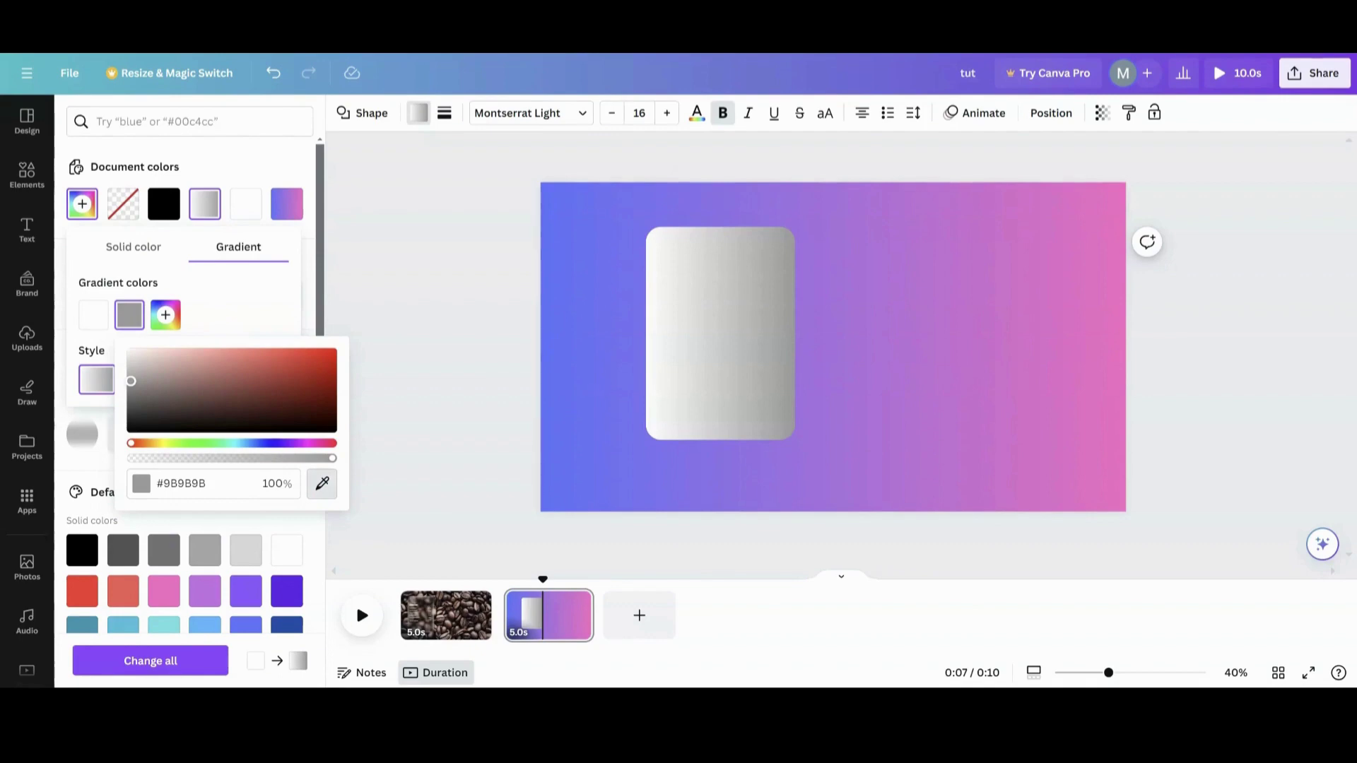
{"action": "left_click", "coordinate": [234, 309]}
- Add white colour stops until the gradient has five, then select the fourth stop
{"action": "left_click", "coordinate": [172, 325]}
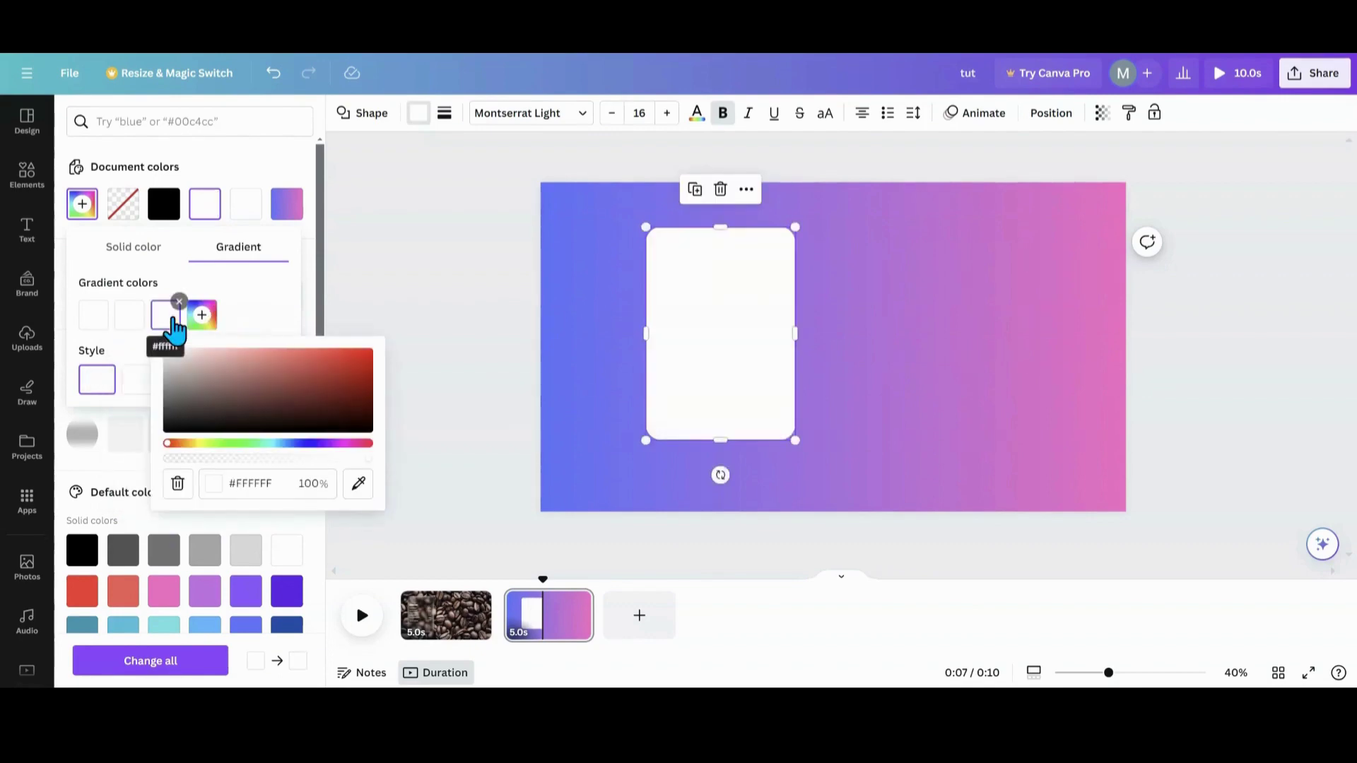
{"action": "left_click", "coordinate": [202, 322]}
{"action": "left_click", "coordinate": [239, 317]}
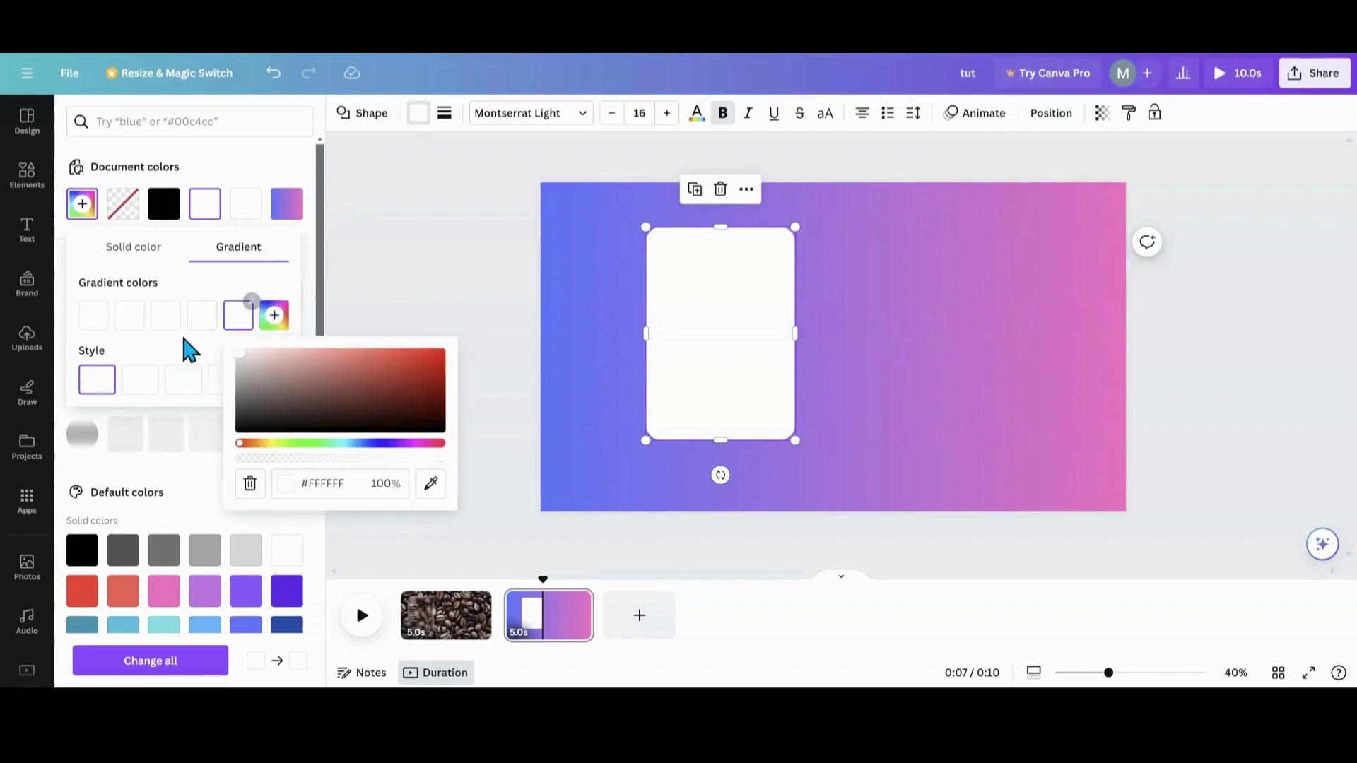
{"action": "left_click", "coordinate": [196, 320]}
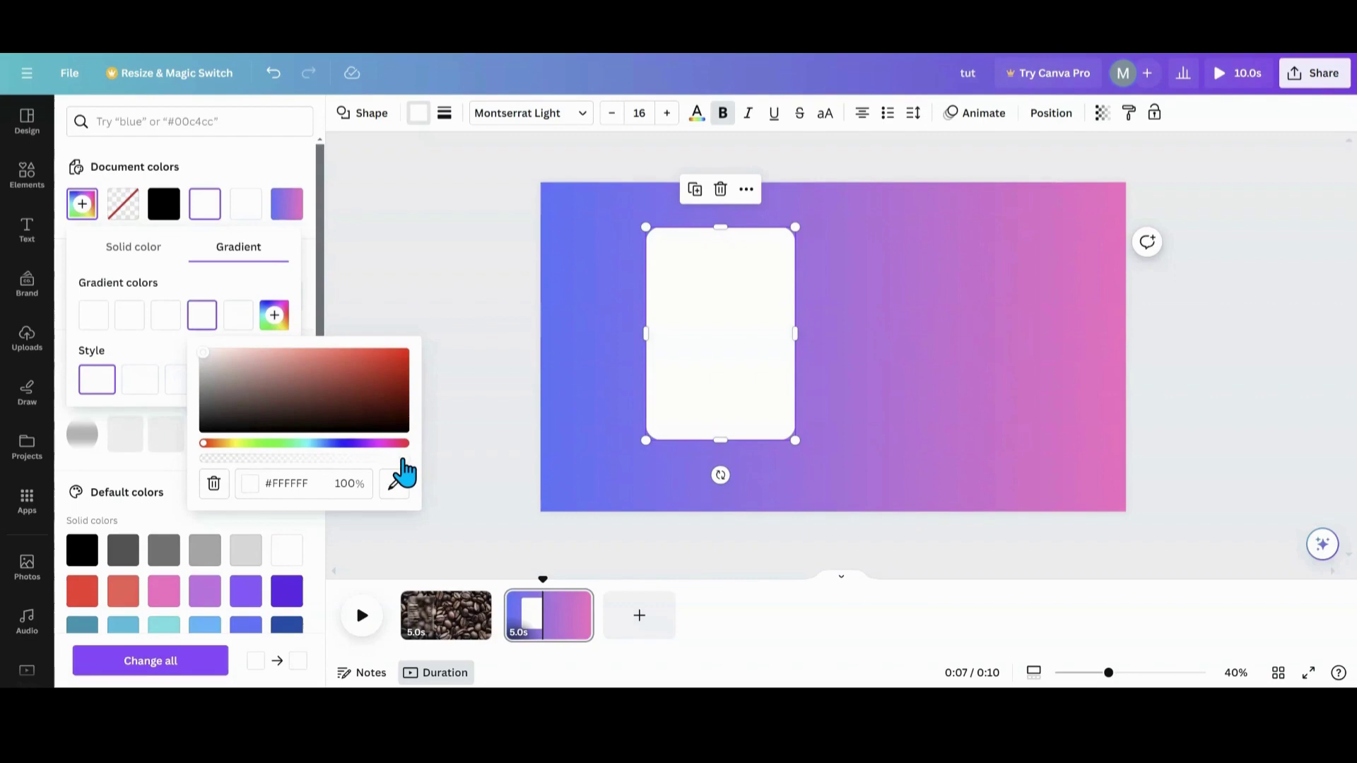
- Lower the opacity of the fourth stop to about 7%, the third to 83%, and the second to 1%
{"action": "left_click_drag", "start_coordinate": [398, 459], "coordinate": [207, 458]}
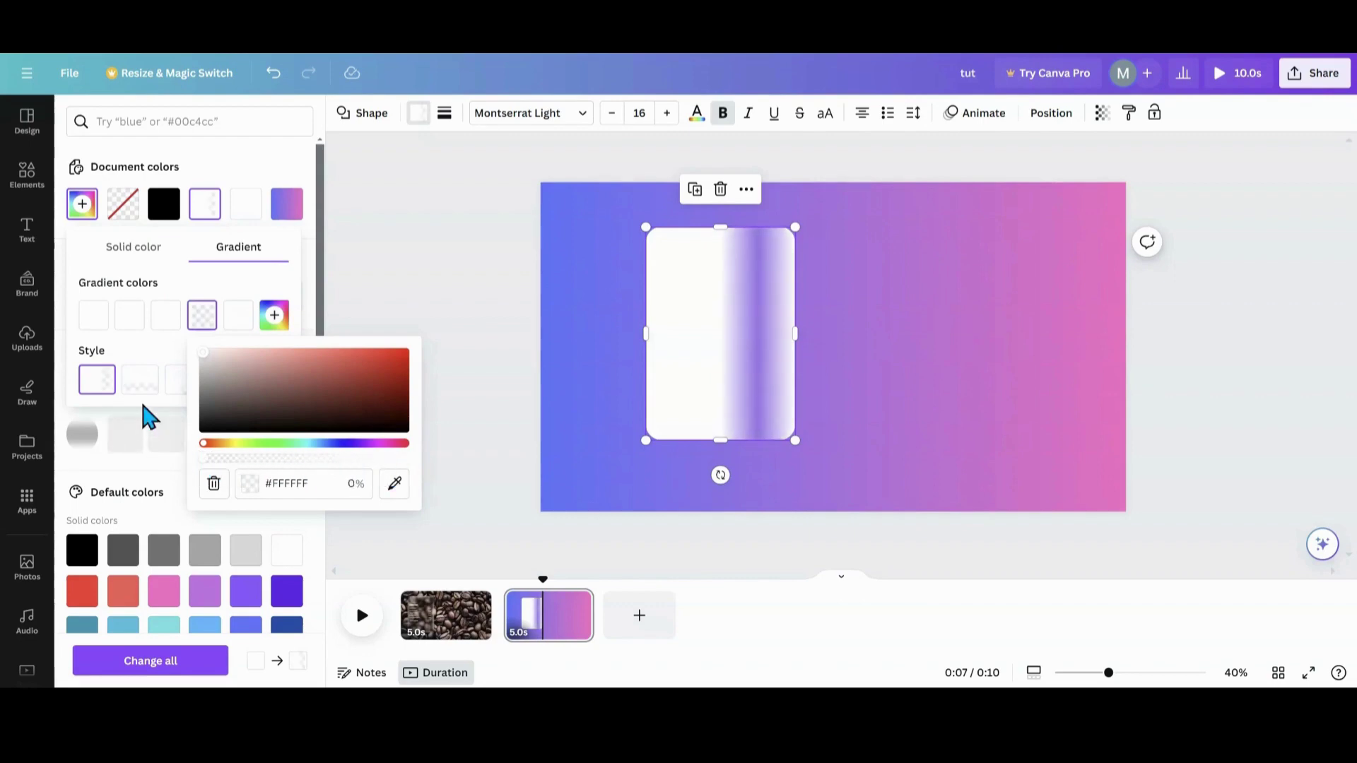
{"action": "left_click", "coordinate": [166, 316]}
{"action": "left_click_drag", "start_coordinate": [369, 459], "coordinate": [160, 464]}
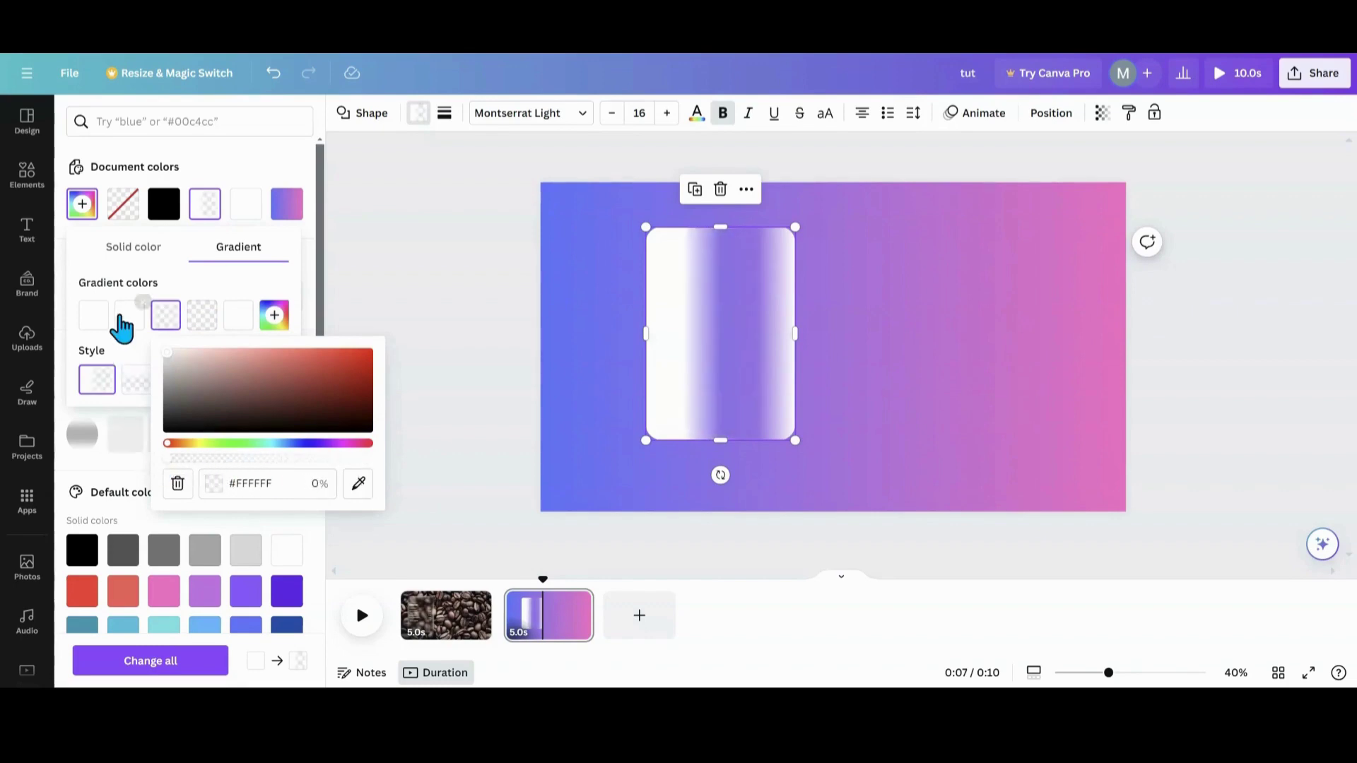
{"action": "left_click", "coordinate": [123, 321]}
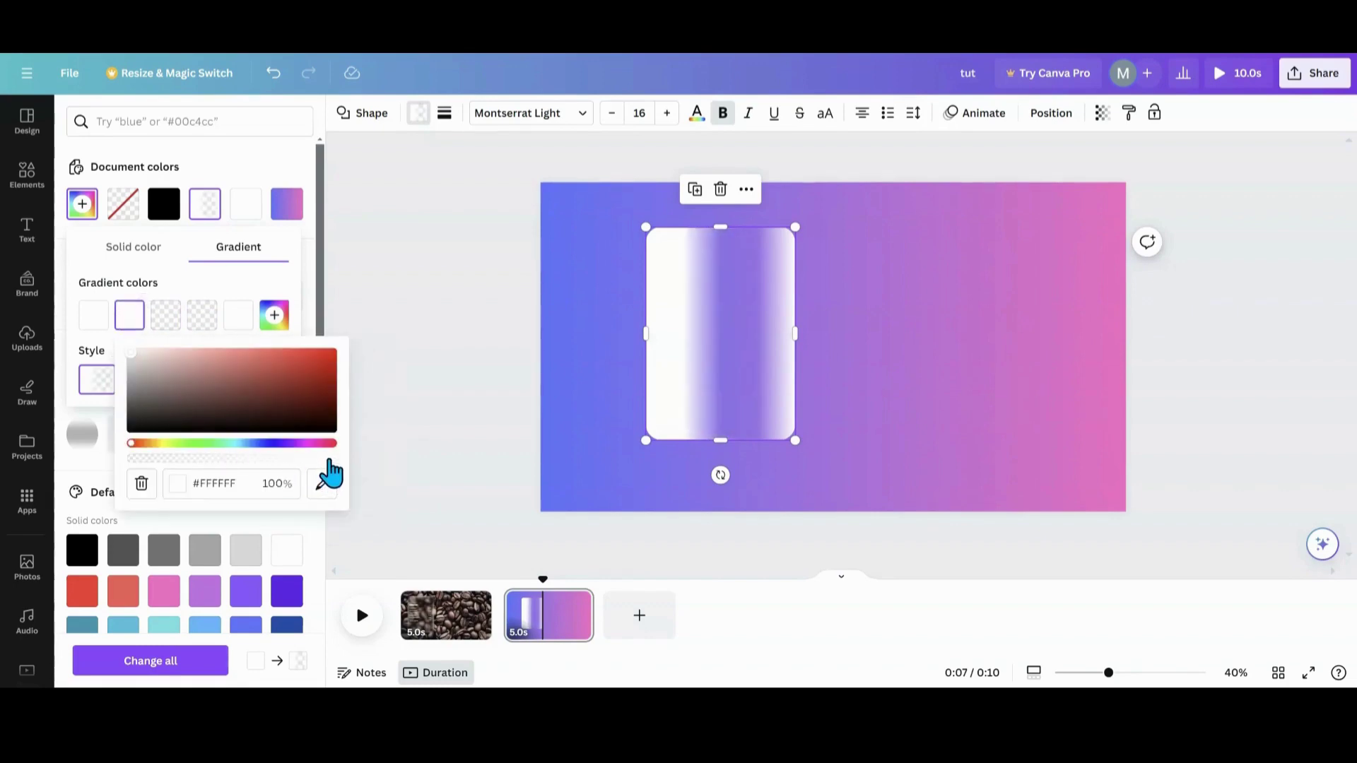
{"action": "left_click_drag", "start_coordinate": [329, 461], "coordinate": [133, 465]}
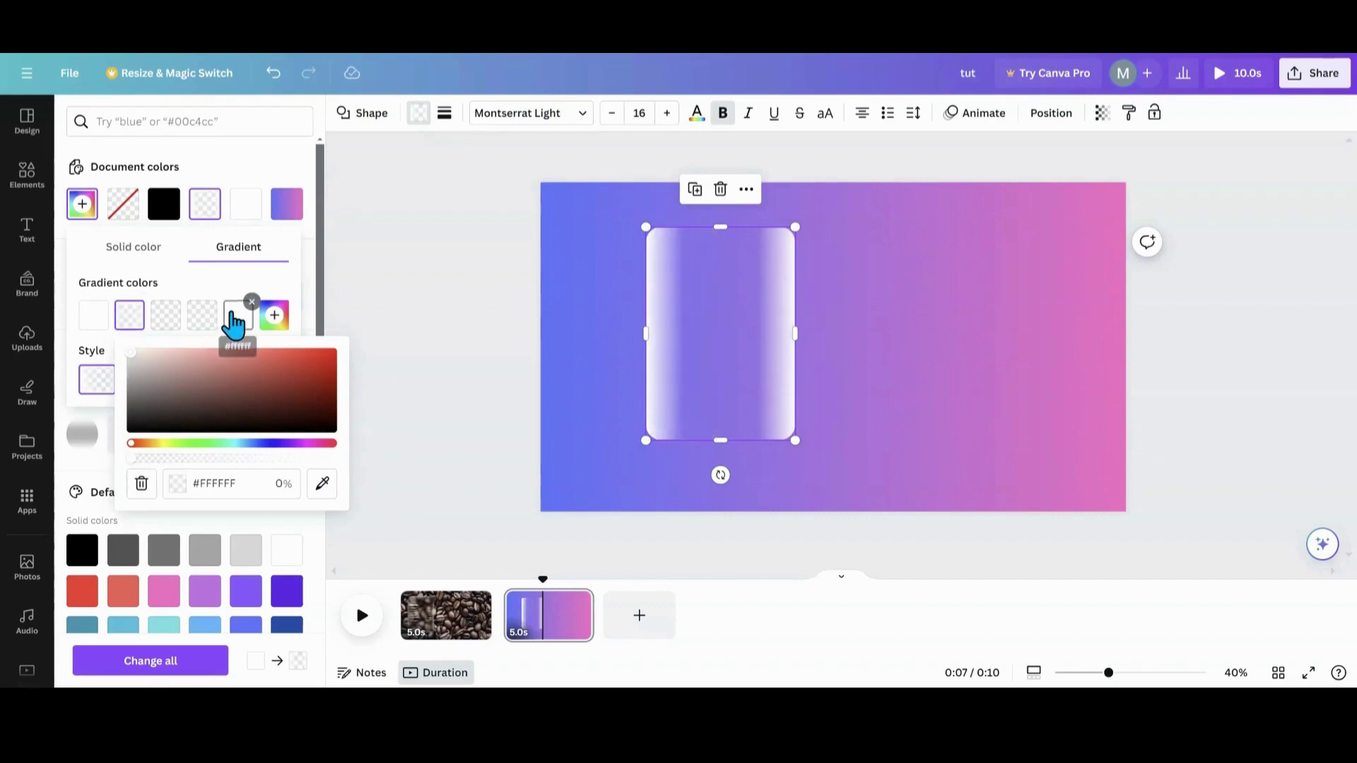
- Set the fifth stop's opacity to 50% and the first stop's to about 51%, then close the colour panel
{"action": "left_click", "coordinate": [235, 319]}
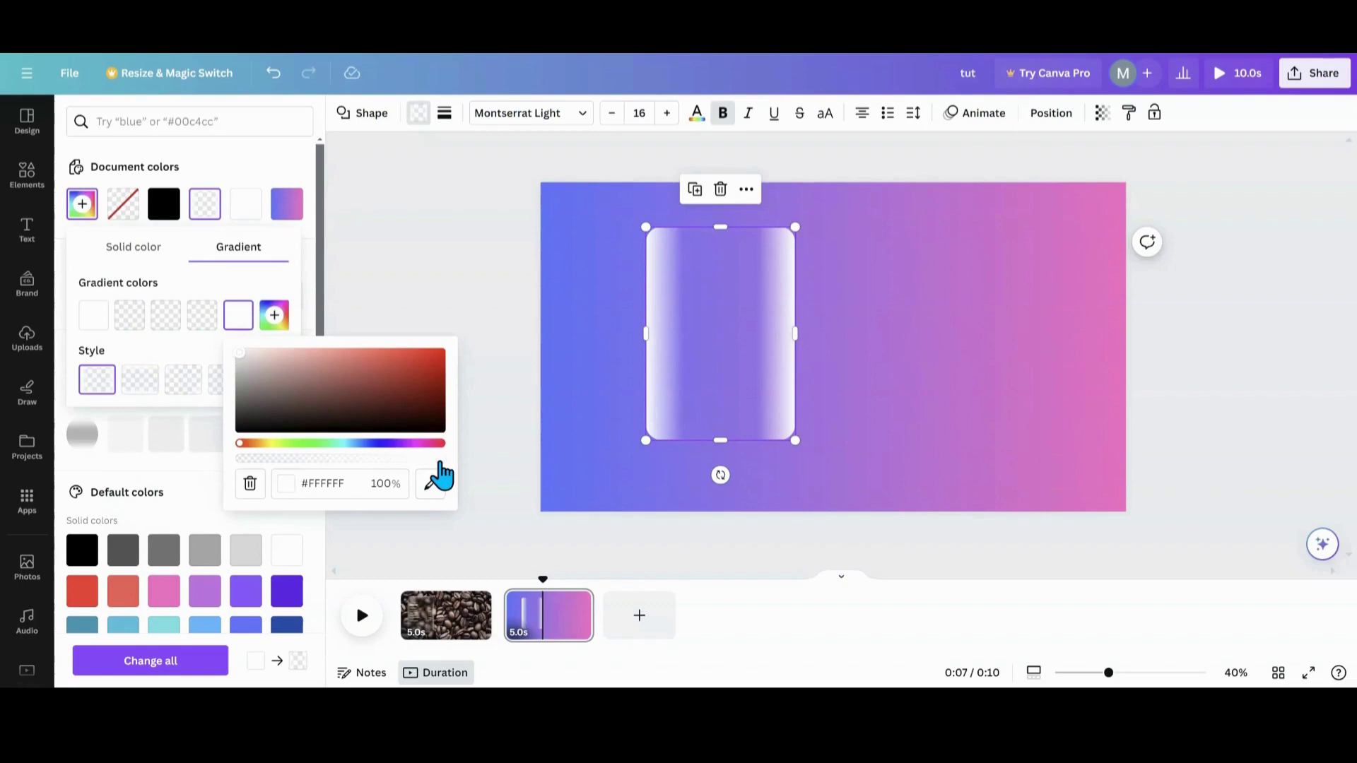
{"action": "left_click_drag", "start_coordinate": [439, 461], "coordinate": [350, 461]}
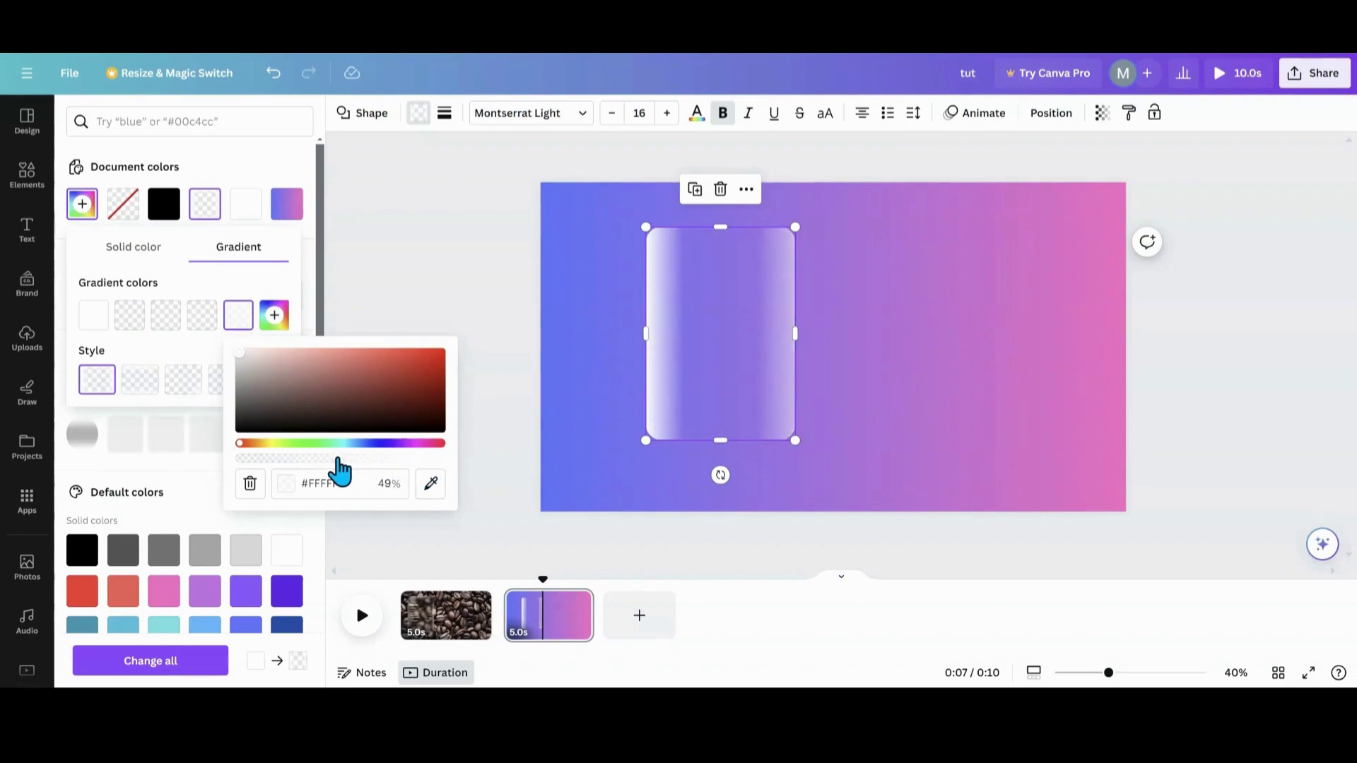
{"action": "left_click_drag", "start_coordinate": [338, 461], "coordinate": [341, 461]}
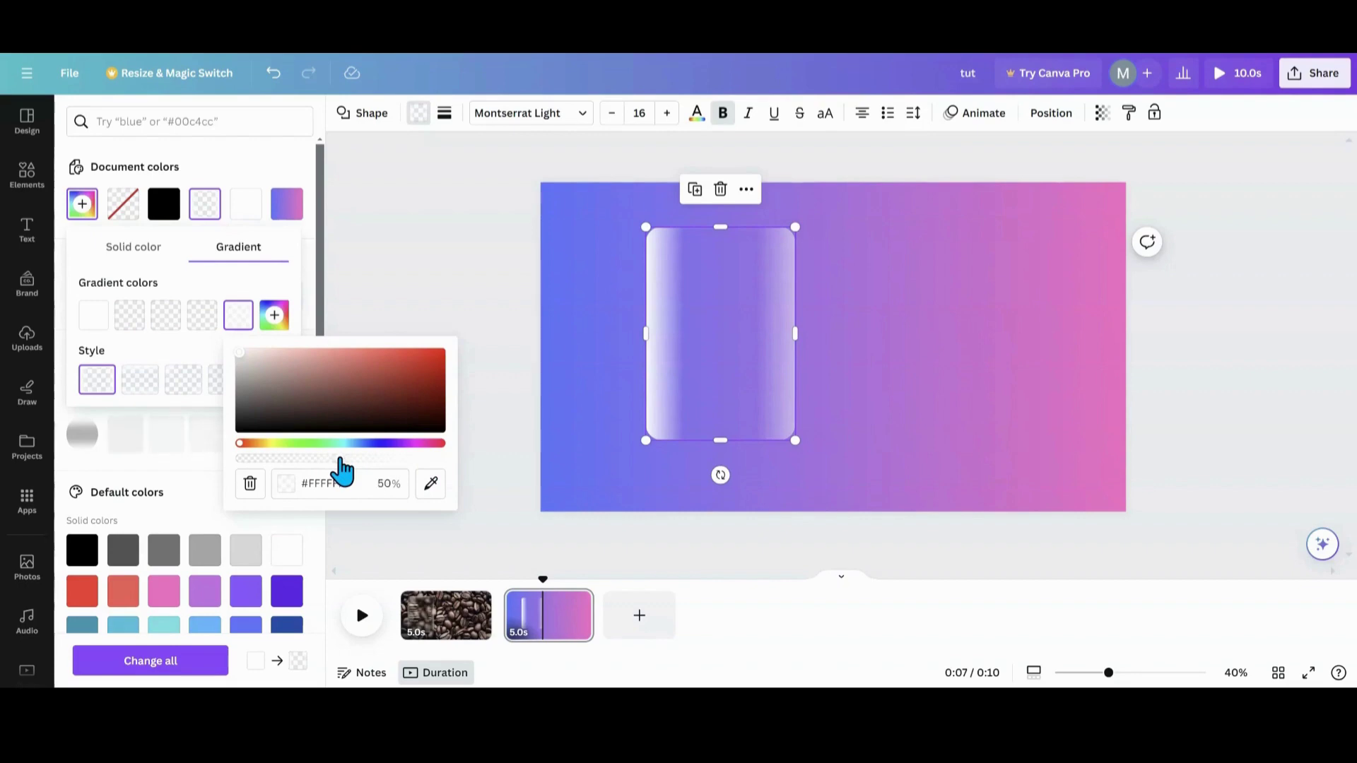
{"action": "left_click", "coordinate": [102, 318]}
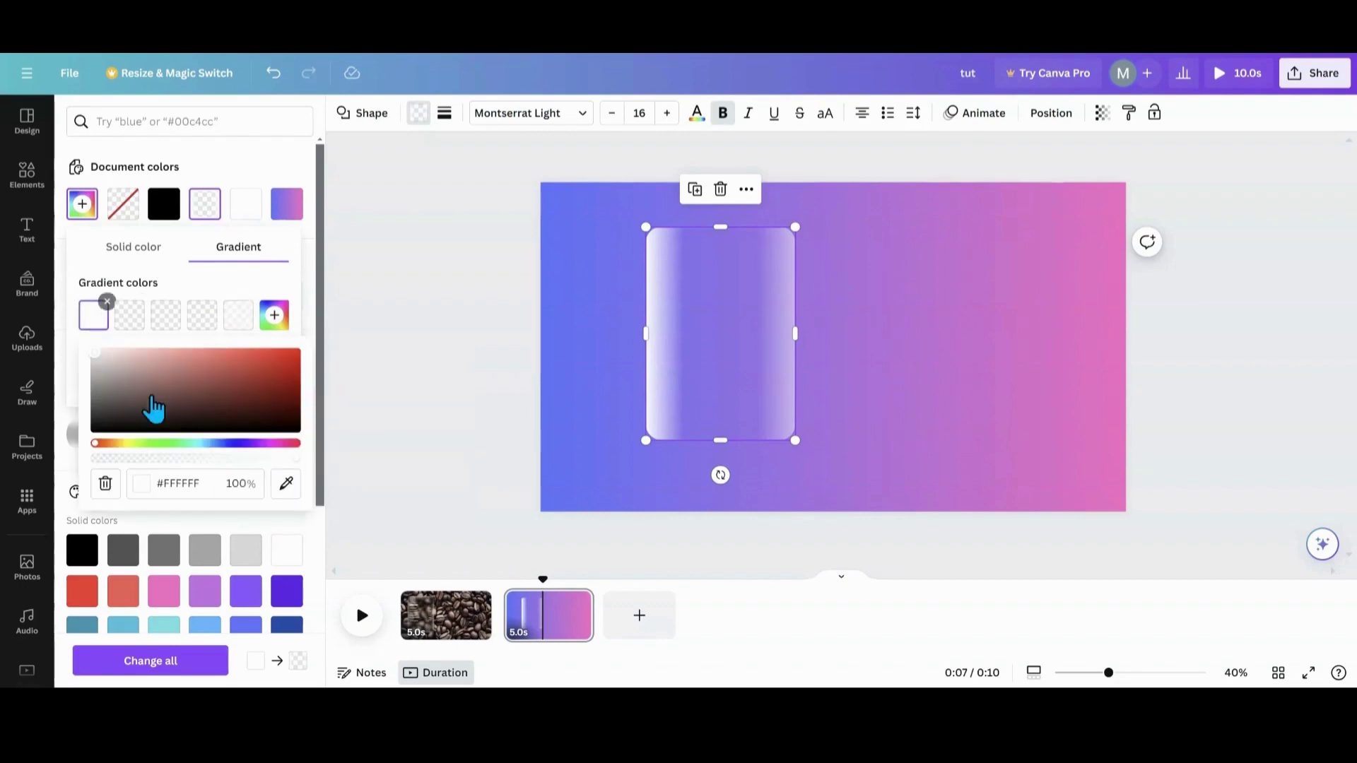
{"action": "left_click_drag", "start_coordinate": [300, 459], "coordinate": [189, 459]}
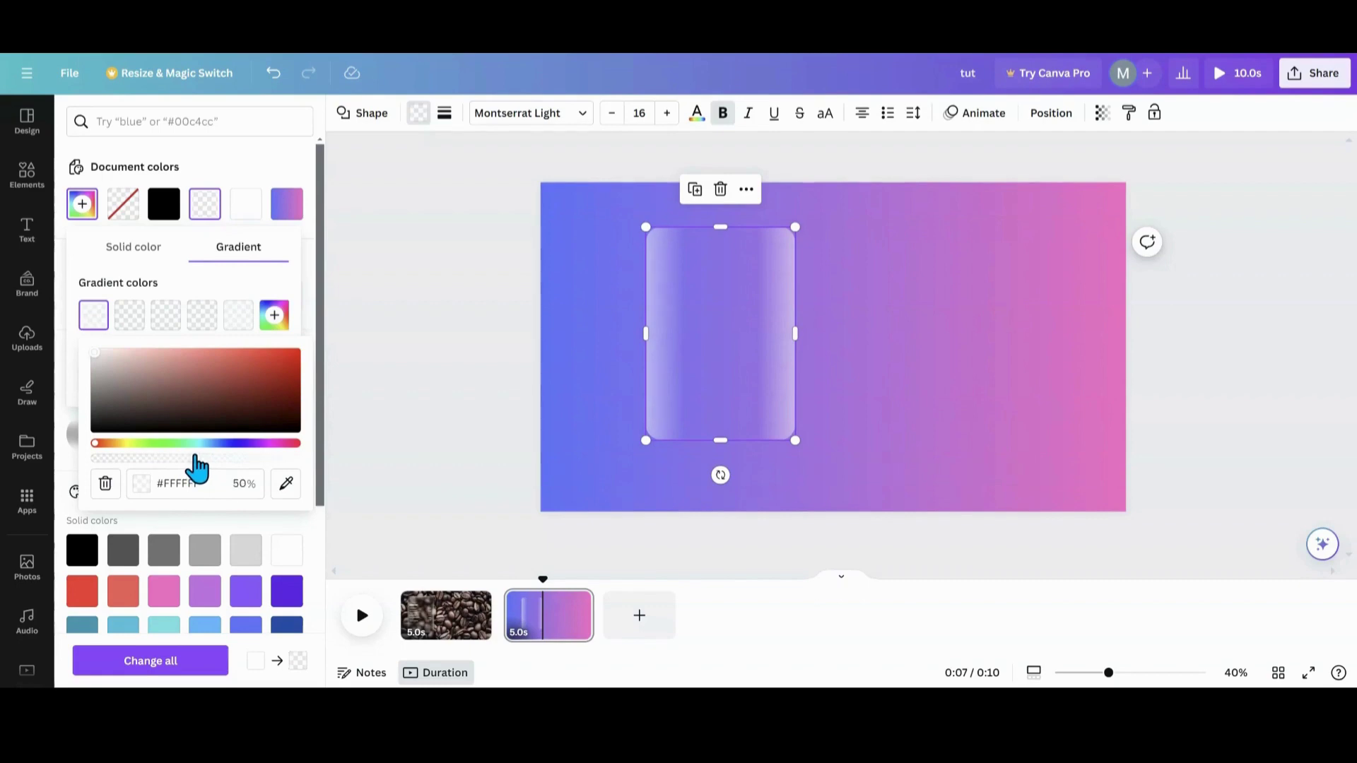
{"action": "left_click", "coordinate": [456, 422]}
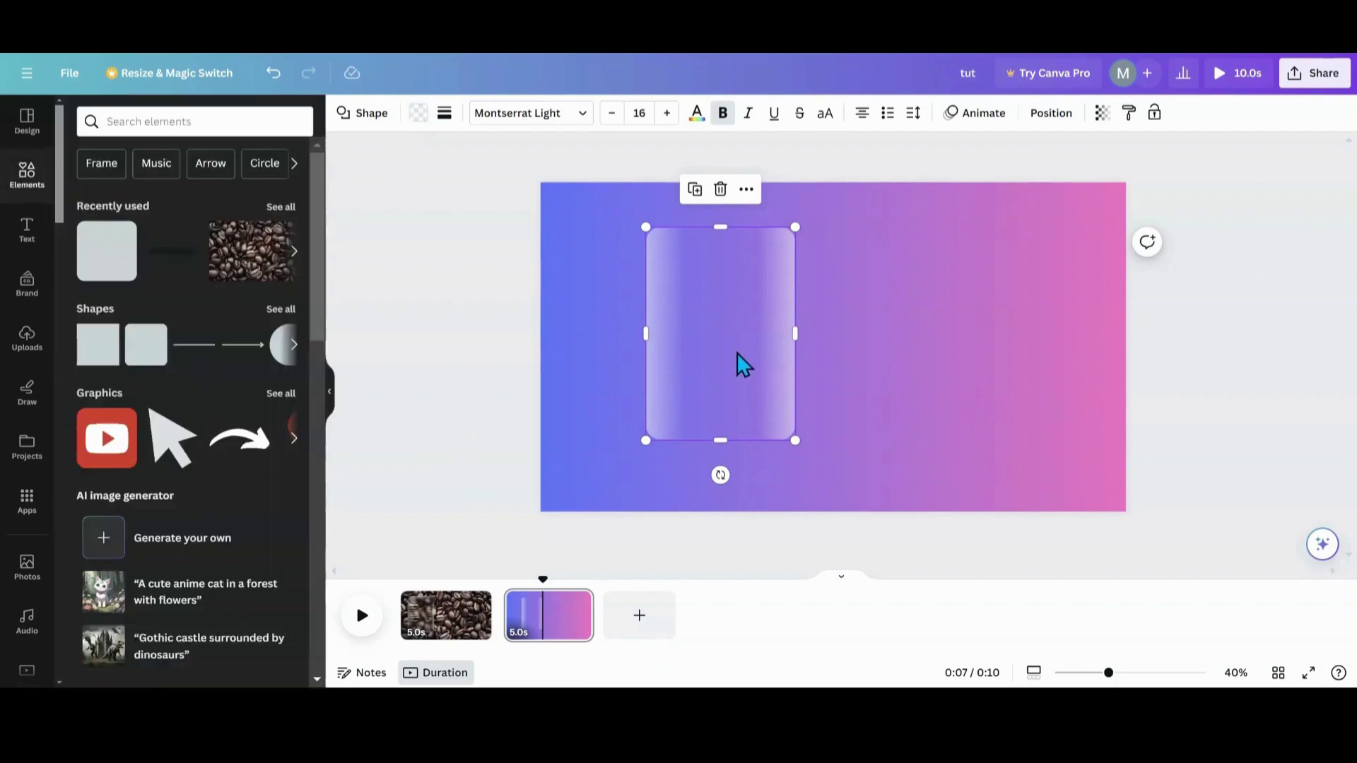
- Nudge the glass card, duplicate it, and rotate the copy horizontally over the original
{"action": "left_click", "coordinate": [883, 376]}
{"action": "left_click_drag", "start_coordinate": [744, 367], "coordinate": [716, 373]}
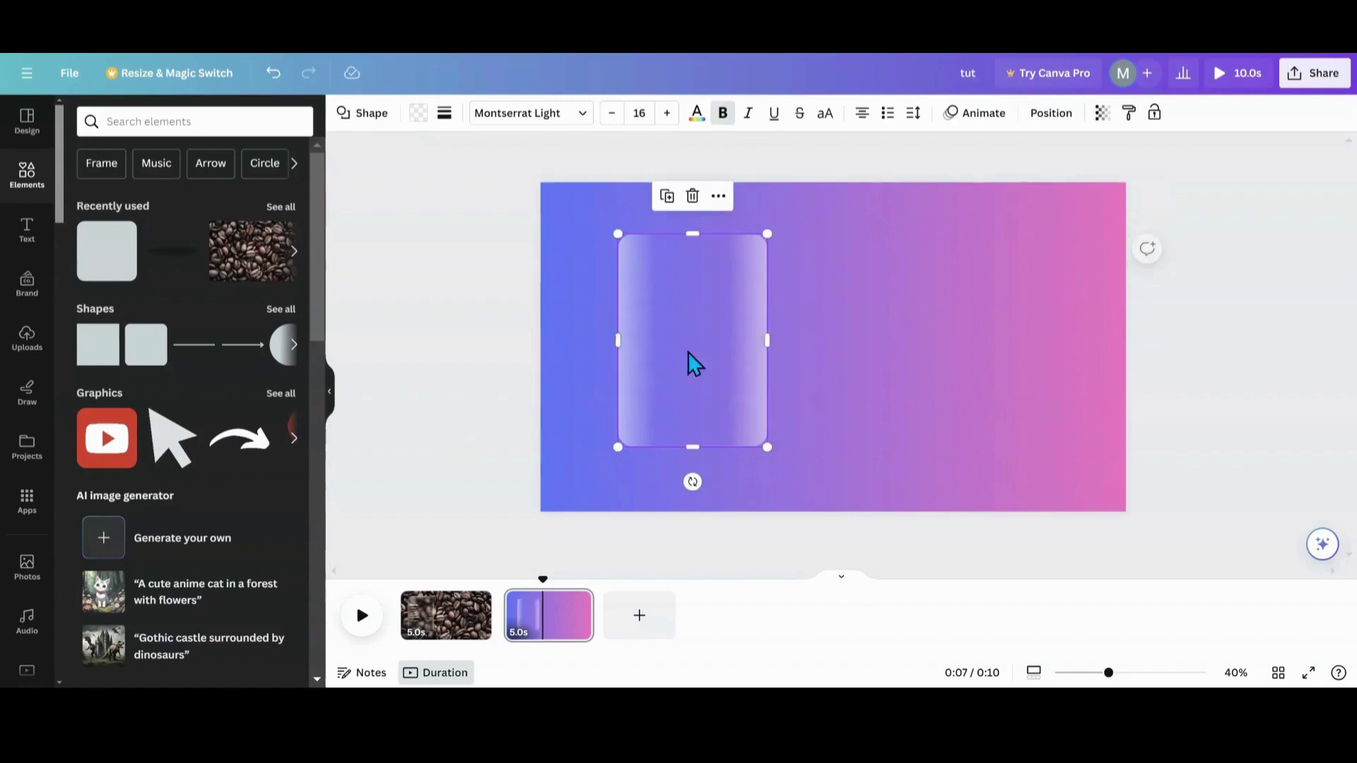
{"action": "left_click", "coordinate": [666, 198]}
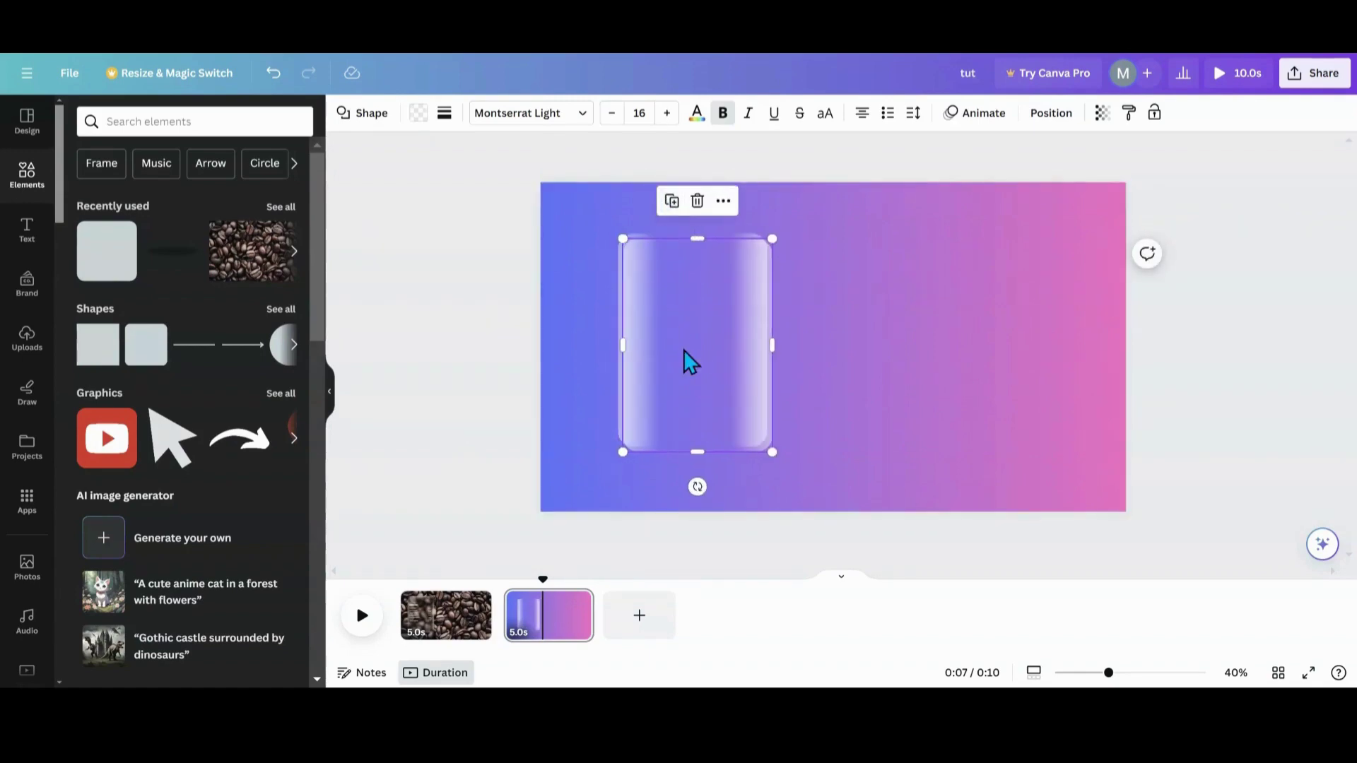
{"action": "left_click_drag", "start_coordinate": [681, 360], "coordinate": [805, 336]}
{"action": "left_click_drag", "start_coordinate": [823, 477], "coordinate": [951, 345]}
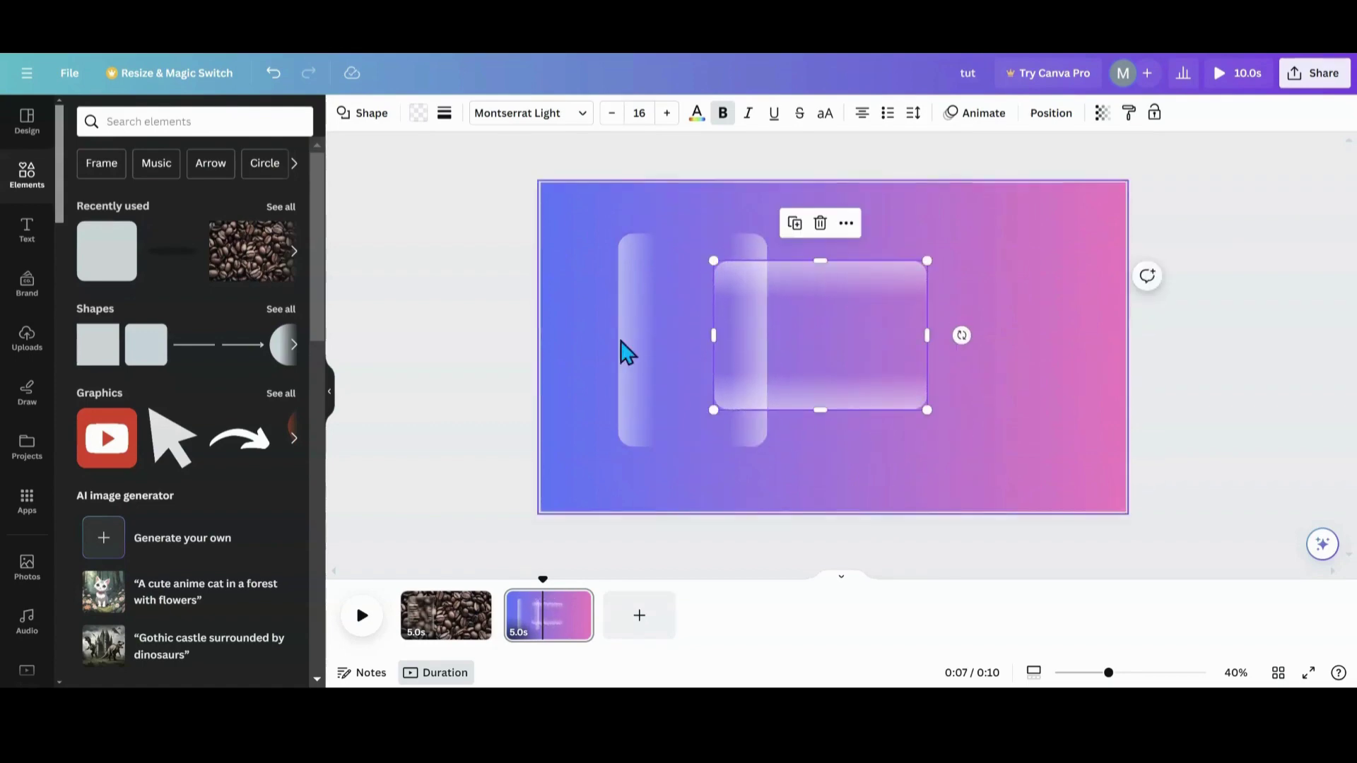
{"action": "left_click_drag", "start_coordinate": [817, 337], "coordinate": [721, 300]}
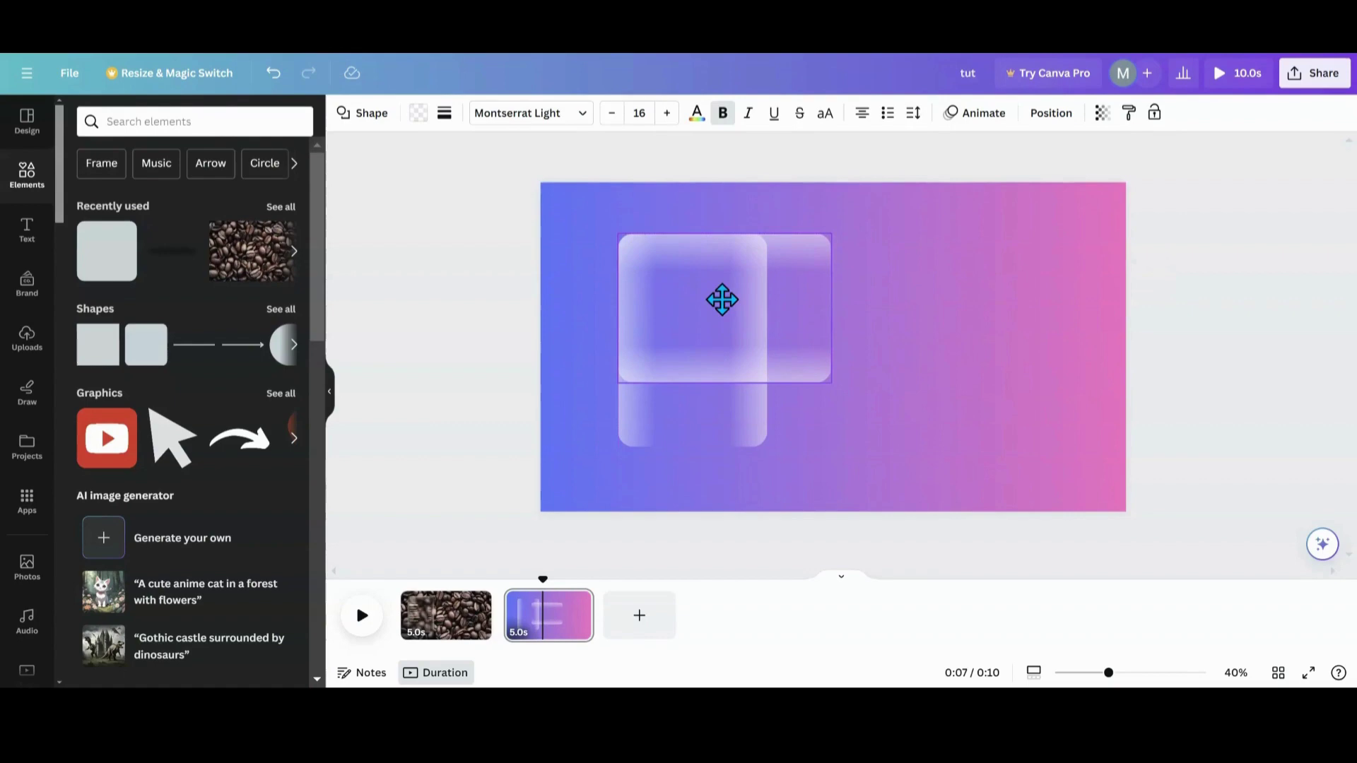
- Resize the glass panel into a tall, narrower card and select it again
{"action": "left_click_drag", "start_coordinate": [830, 304], "coordinate": [761, 305]}
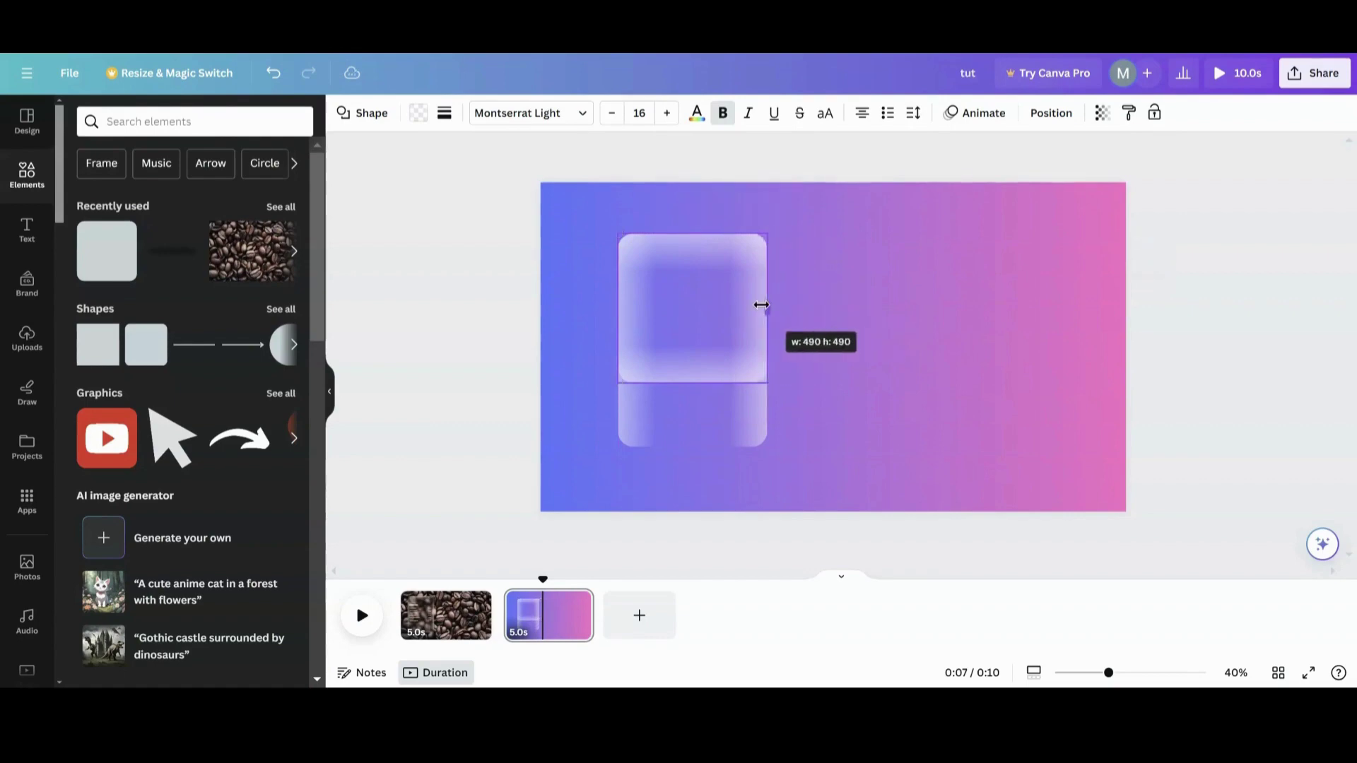
{"action": "left_click_drag", "start_coordinate": [684, 381], "coordinate": [673, 449]}
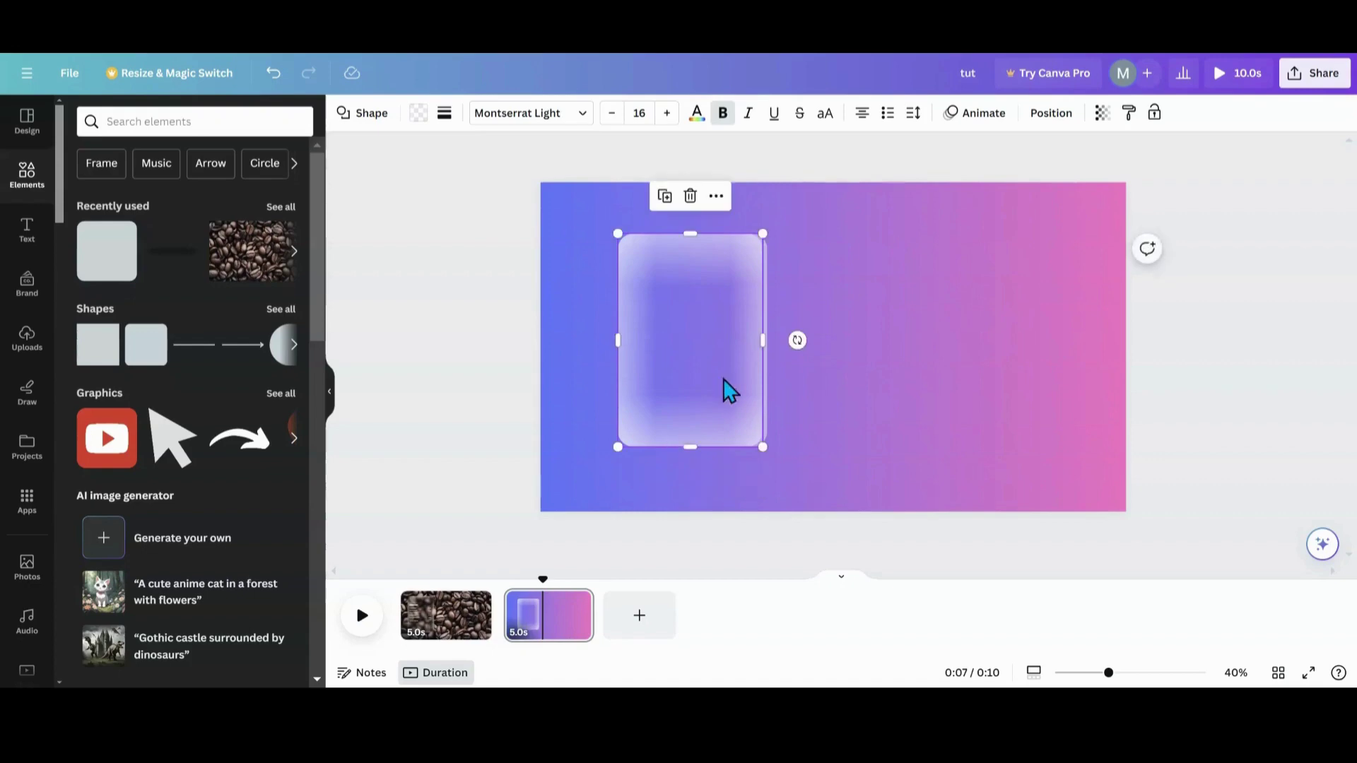
{"action": "left_click_drag", "start_coordinate": [760, 339], "coordinate": [768, 339]}
{"action": "left_click", "coordinate": [619, 458]}
{"action": "left_click", "coordinate": [766, 352]}
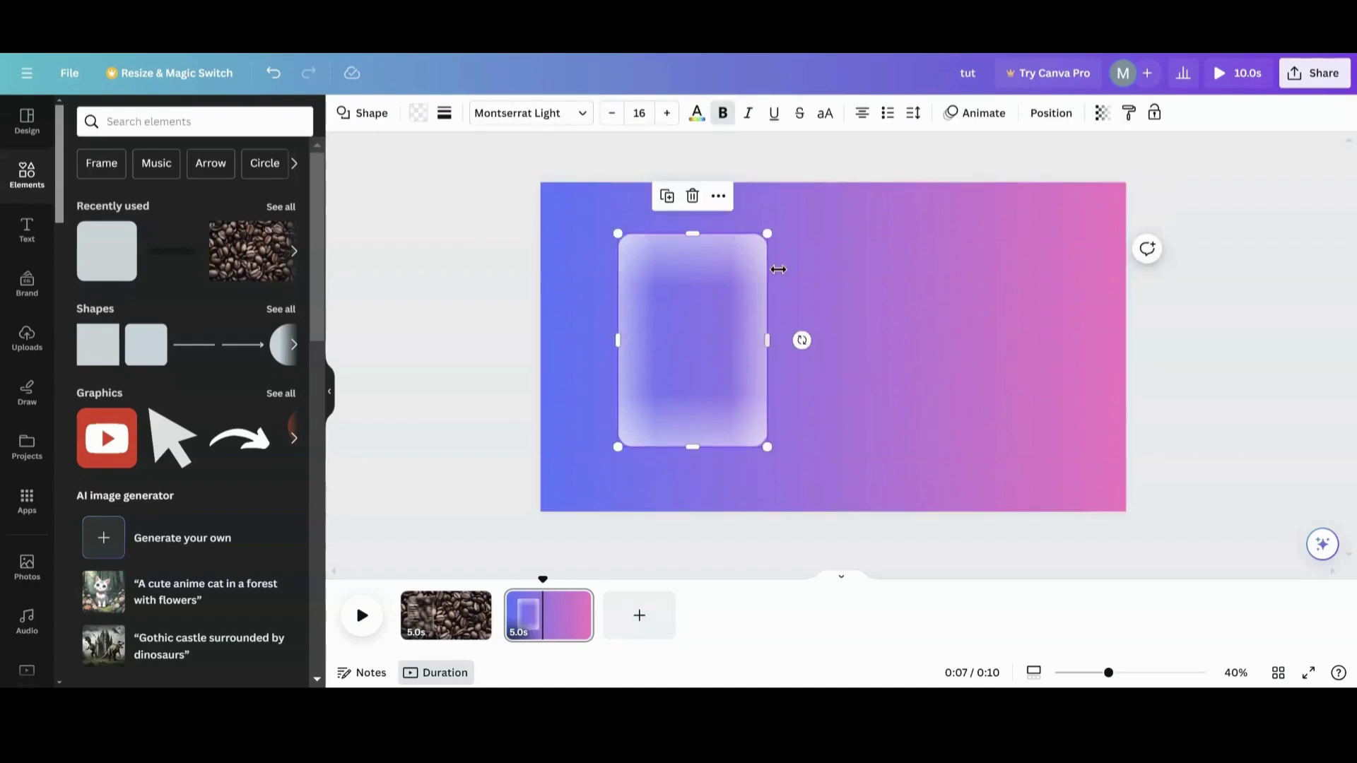
{"action": "left_click", "coordinate": [1100, 115]}
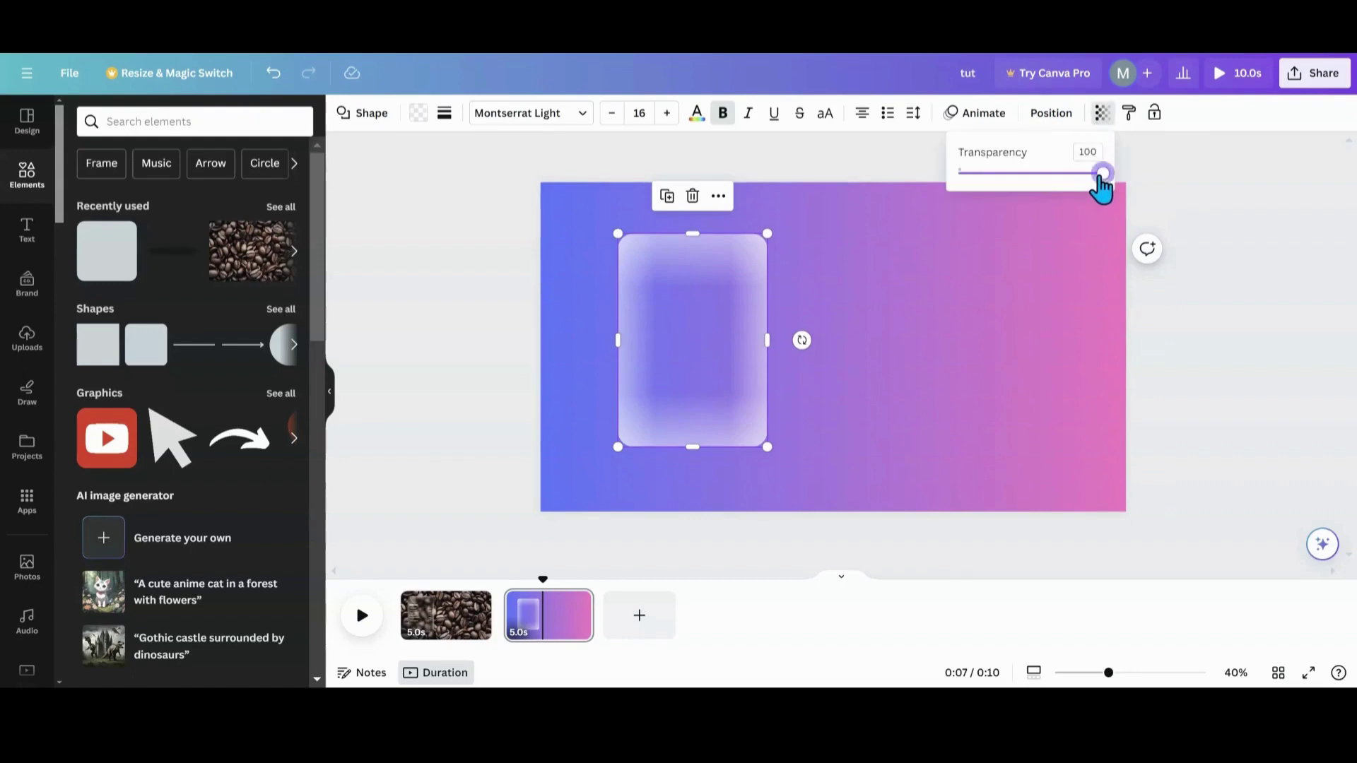
- Set the glass card's transparency to 49, reposition it, and add the recently used pink square
{"action": "left_click_drag", "start_coordinate": [1099, 174], "coordinate": [1029, 172]}
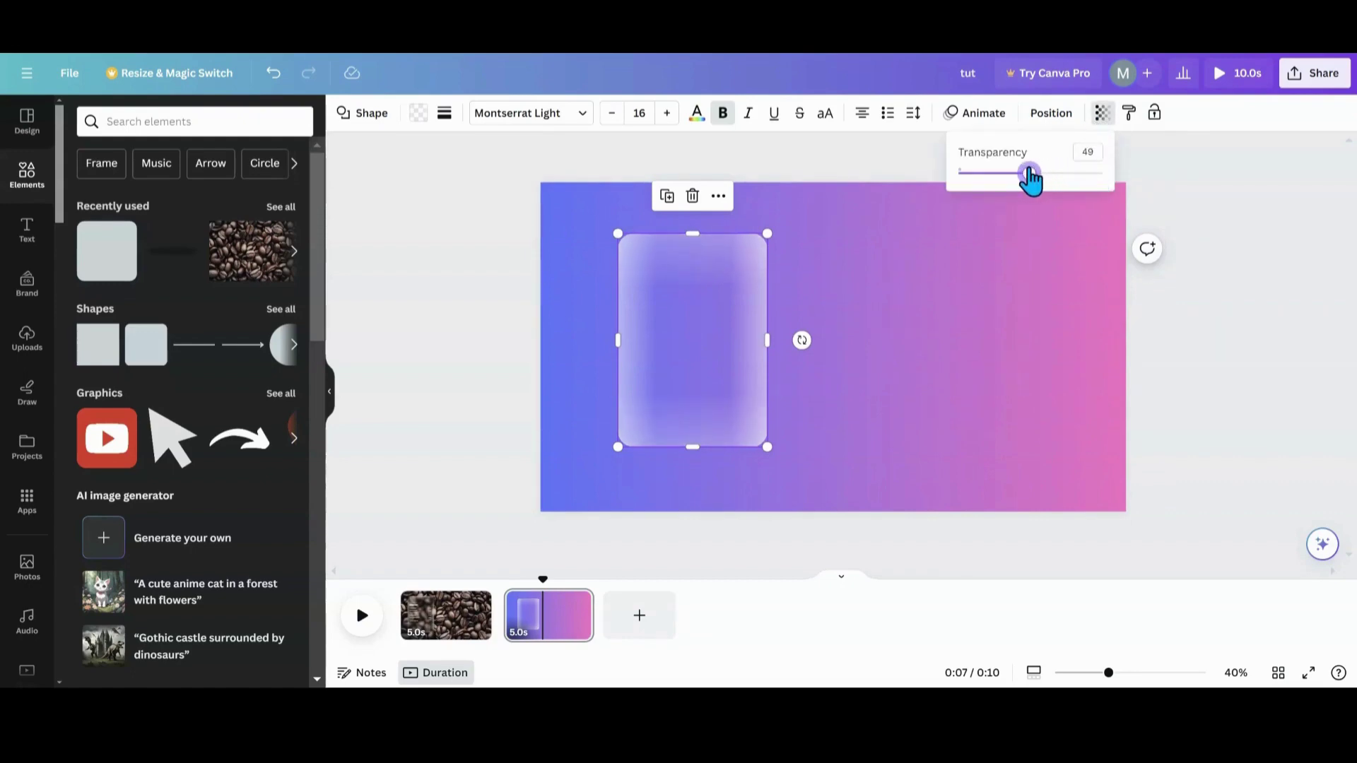
{"action": "left_click_drag", "start_coordinate": [709, 357], "coordinate": [655, 322]}
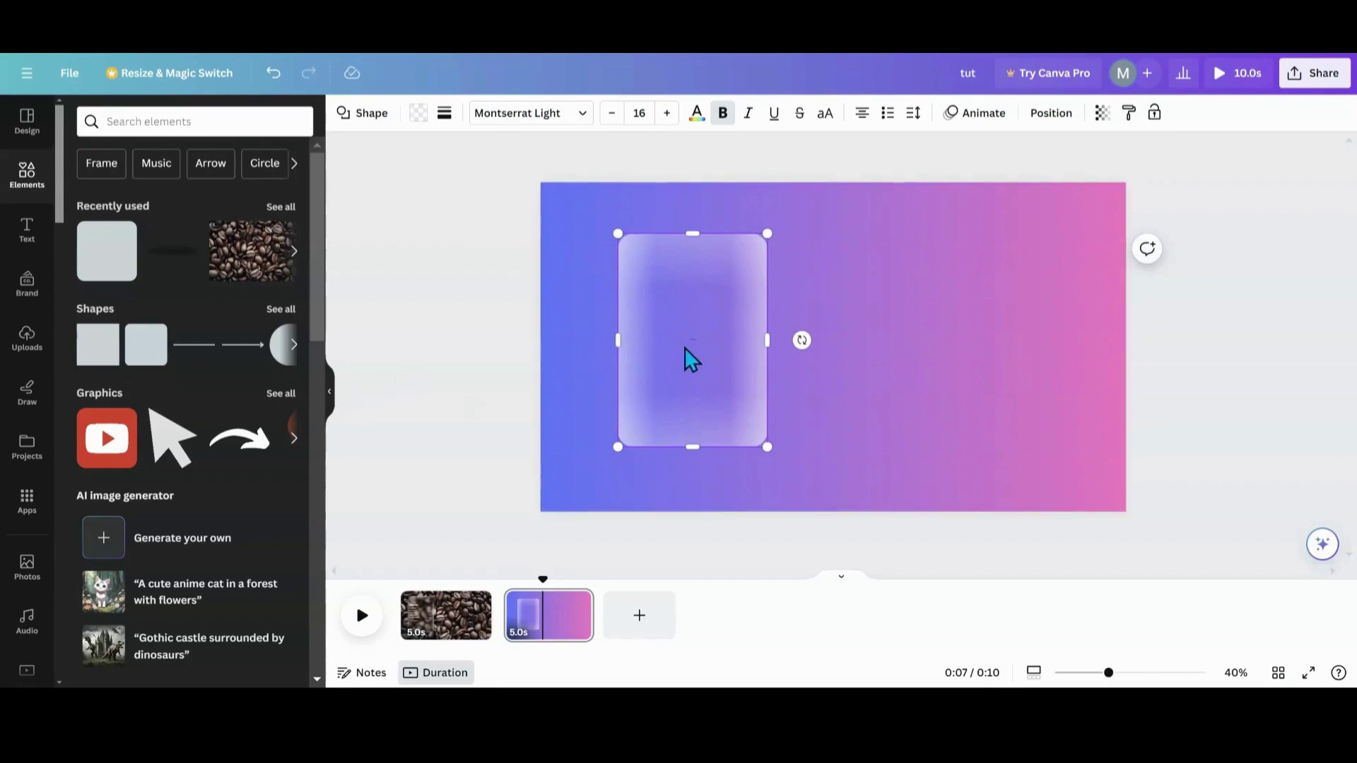
{"action": "mouse_move", "coordinate": [651, 384]}
{"action": "left_mouse_down"}
{"action": "mouse_move", "coordinate": [862, 381]}
{"action": "mouse_move", "coordinate": [648, 385]}
{"action": "left_mouse_up"}
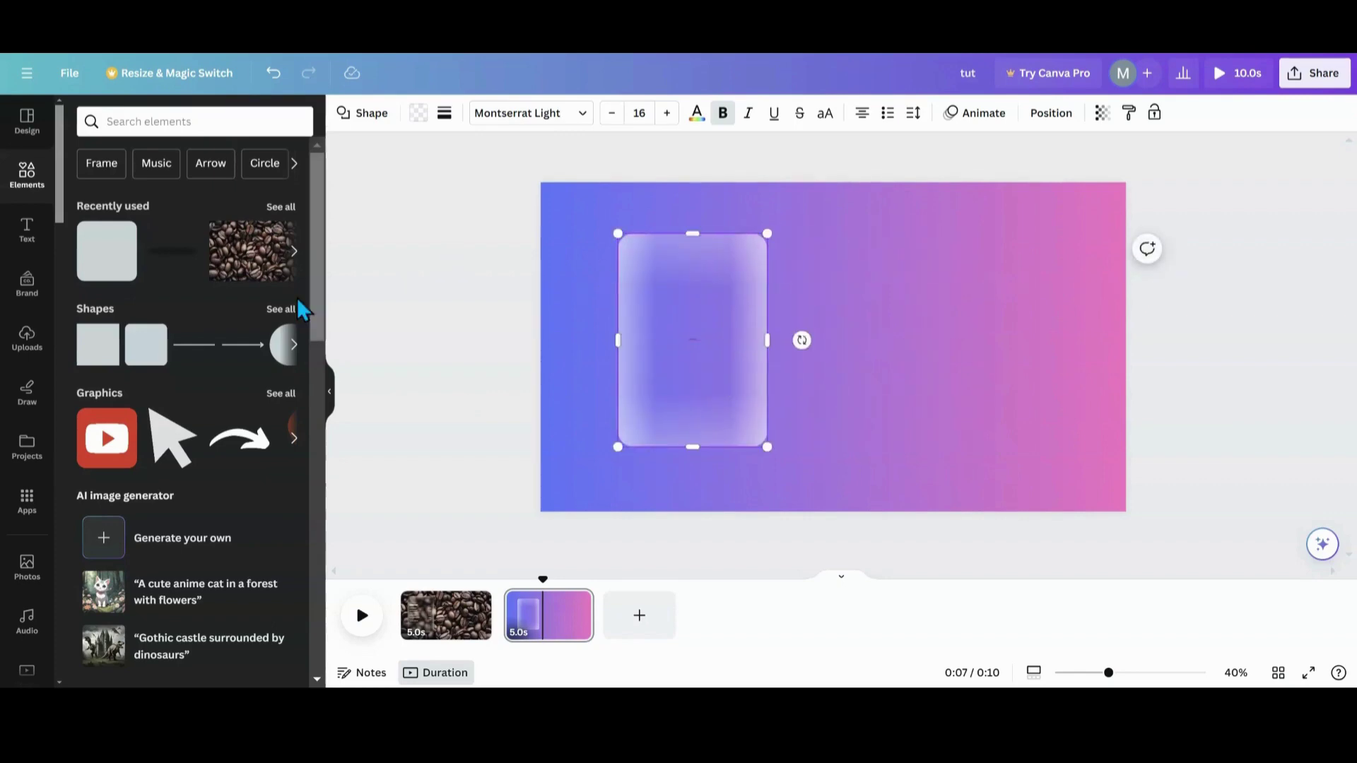
{"action": "left_click", "coordinate": [106, 252]}
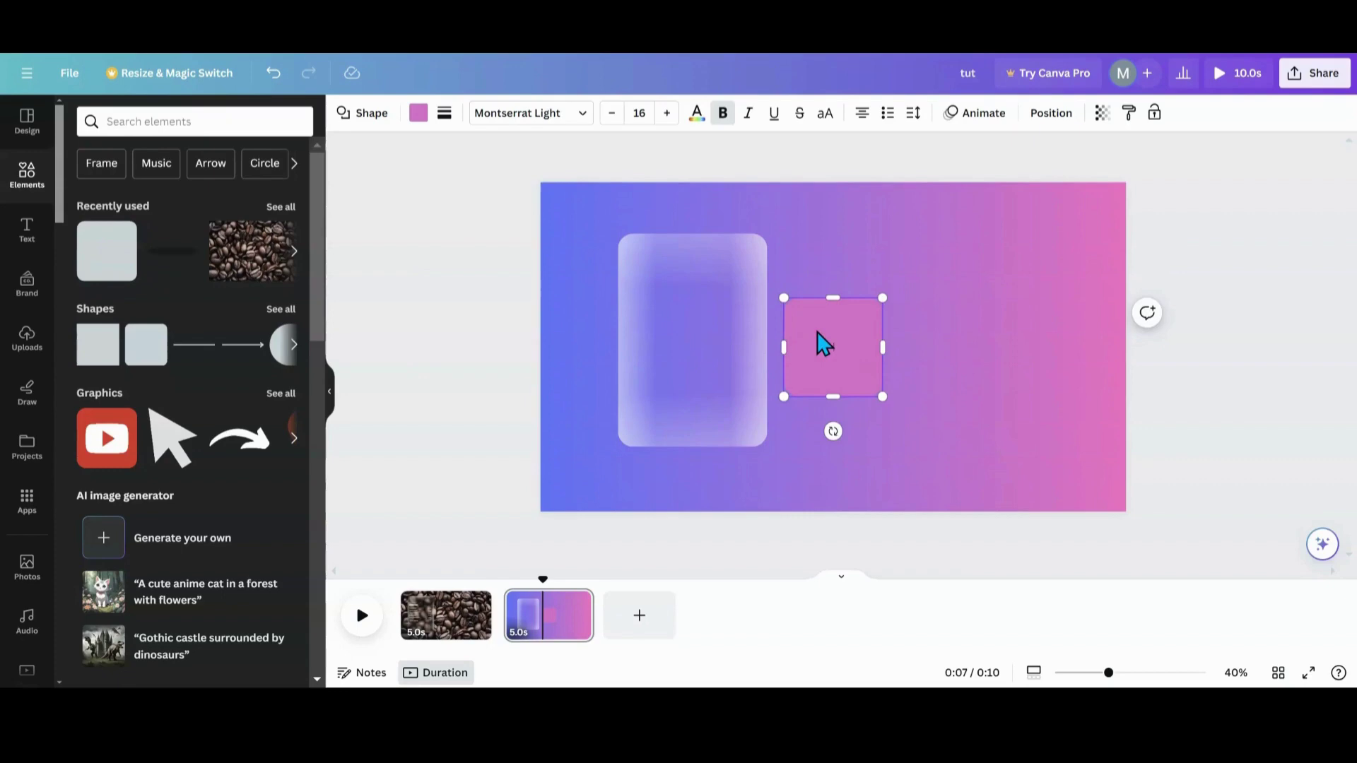
- Stretch the pink square into a tall rectangle and fill it with the translucent white glass gradient
{"action": "left_click_drag", "start_coordinate": [821, 344], "coordinate": [953, 295]}
{"action": "left_click_drag", "start_coordinate": [962, 345], "coordinate": [973, 447]}
{"action": "left_click_drag", "start_coordinate": [1011, 347], "coordinate": [1066, 347]}
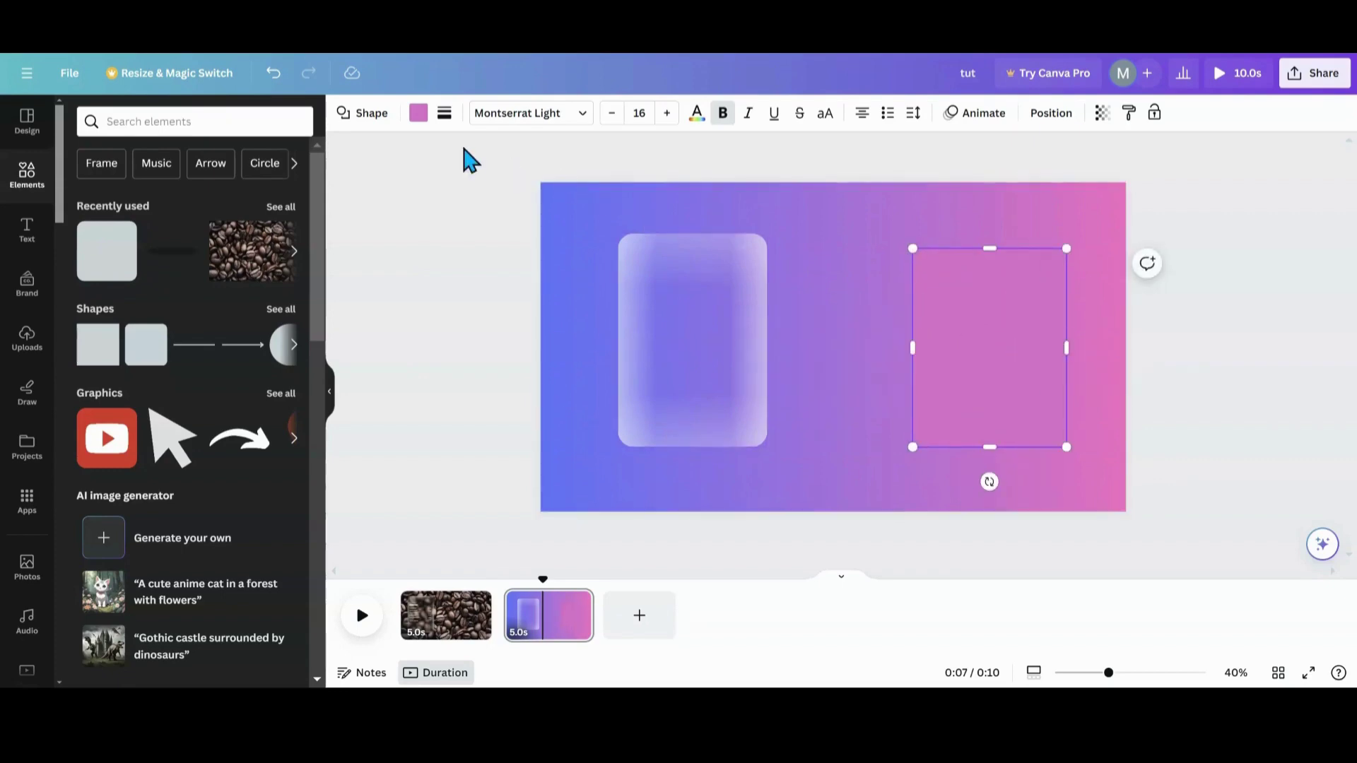
{"action": "left_click", "coordinate": [421, 120]}
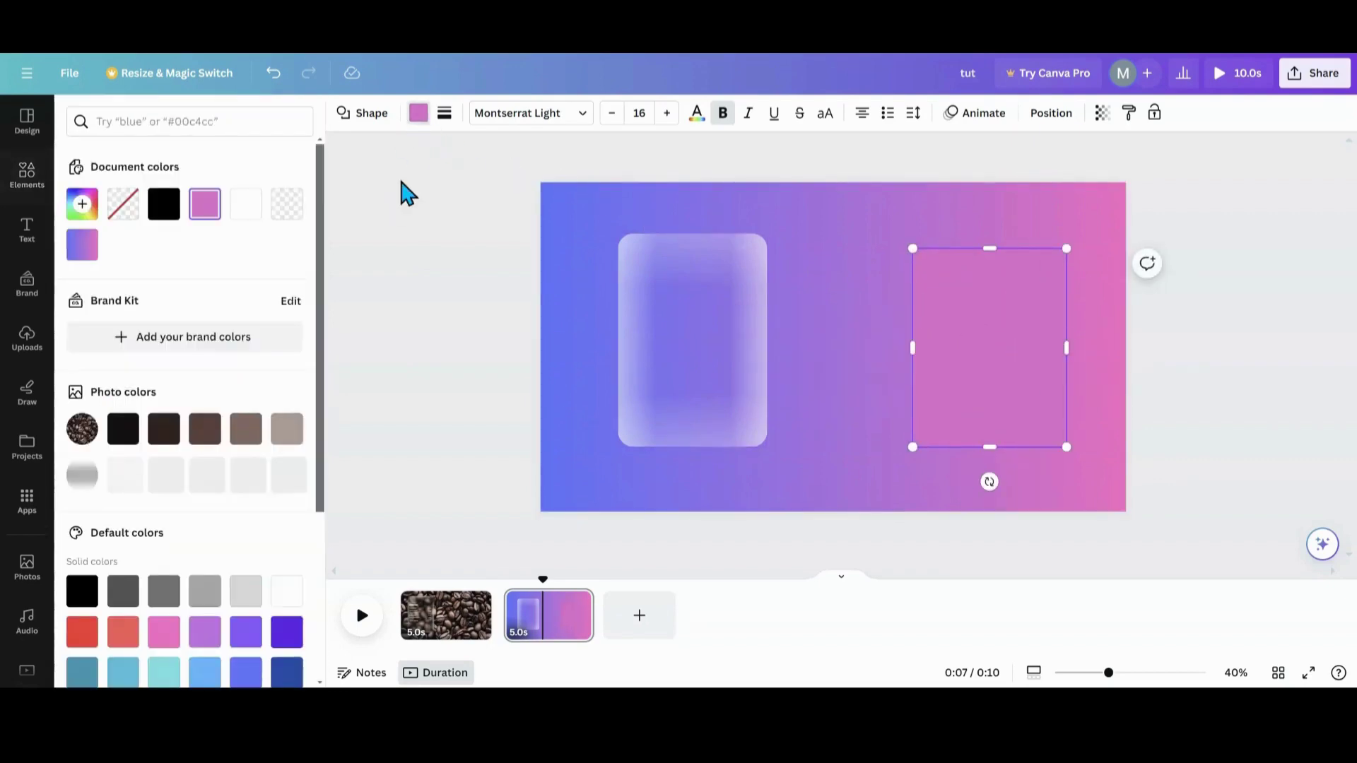
{"action": "left_click", "coordinate": [287, 591]}
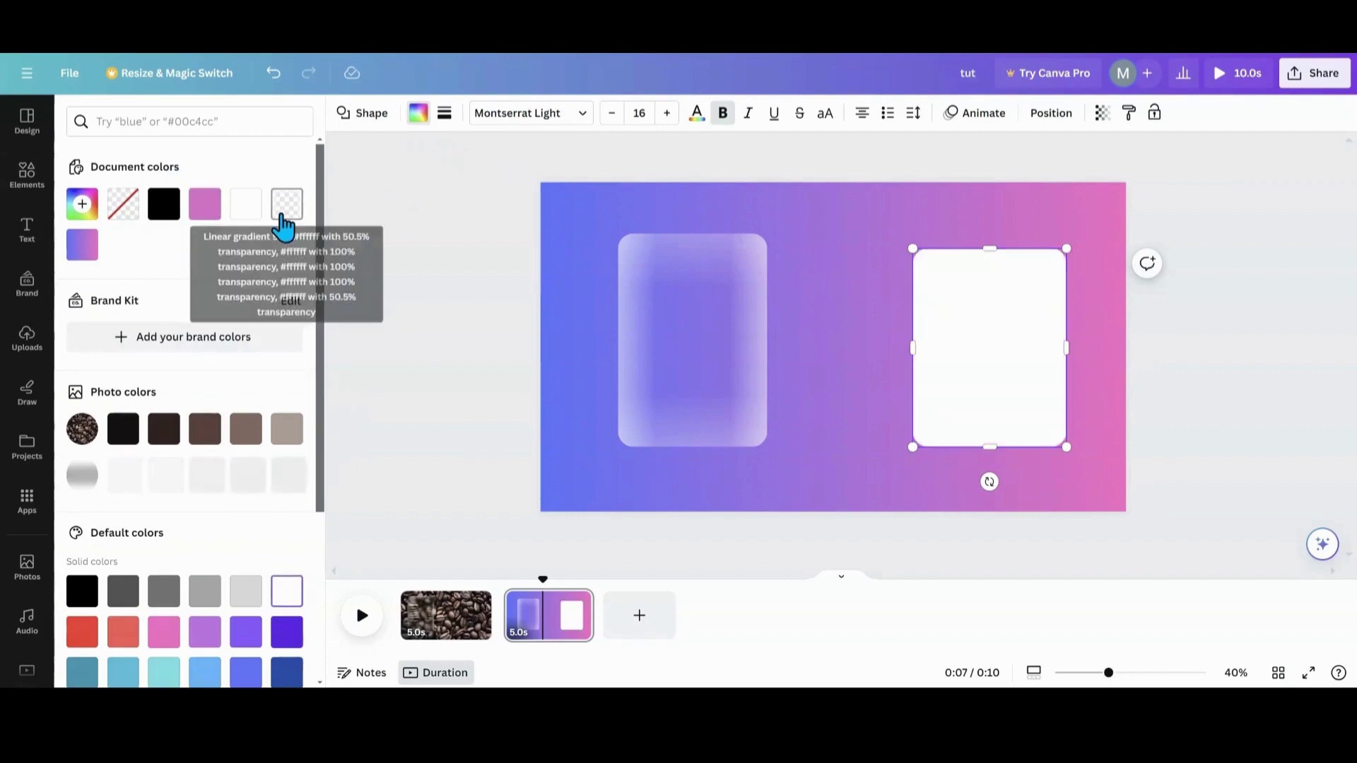
{"action": "left_click", "coordinate": [285, 209]}
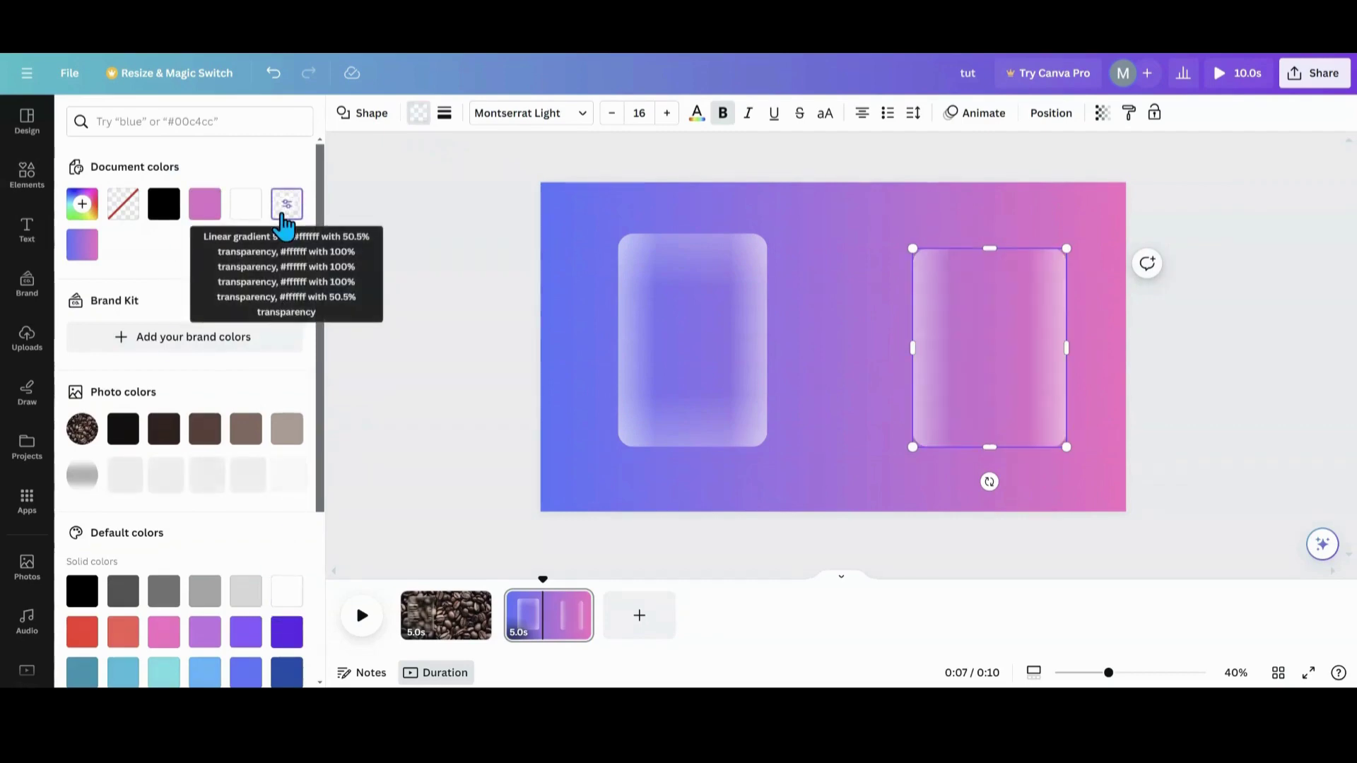
{"action": "left_click", "coordinate": [285, 212]}
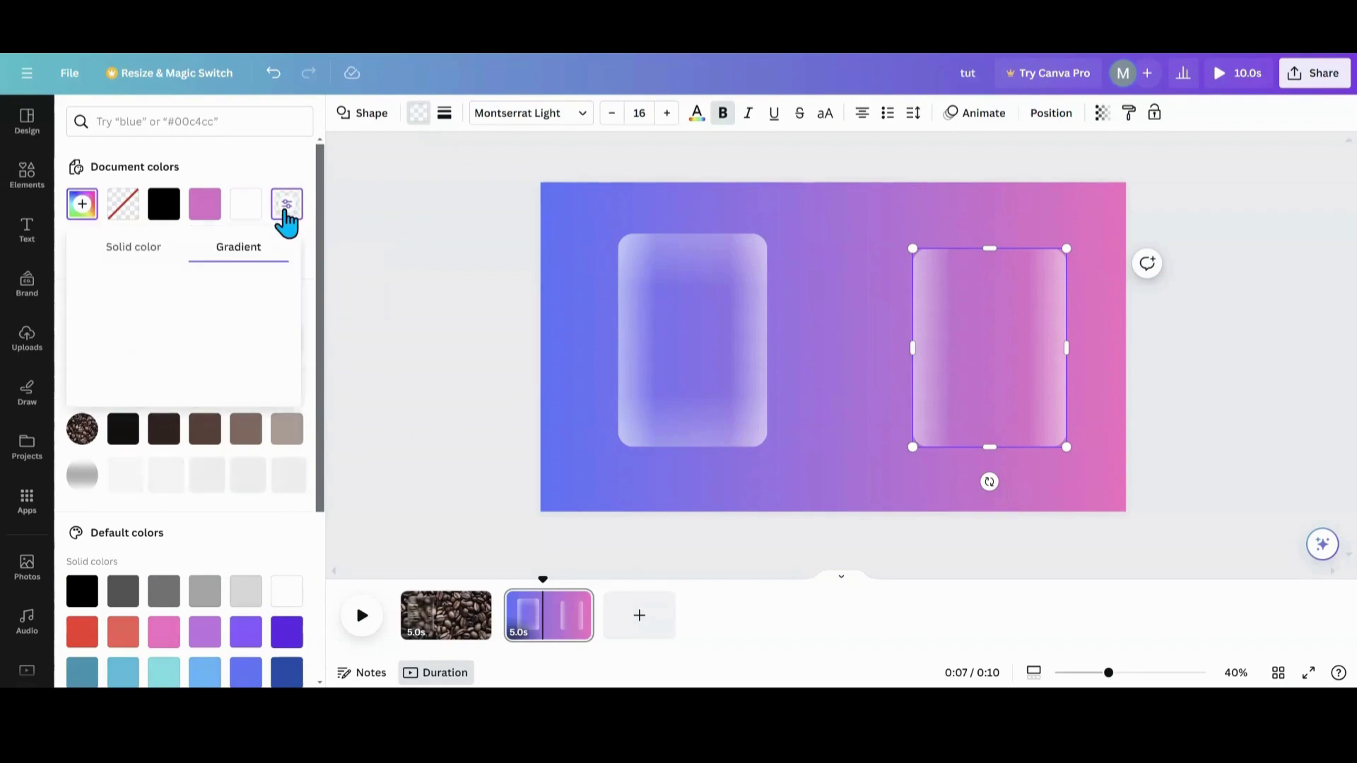
{"action": "left_click", "coordinate": [961, 342]}
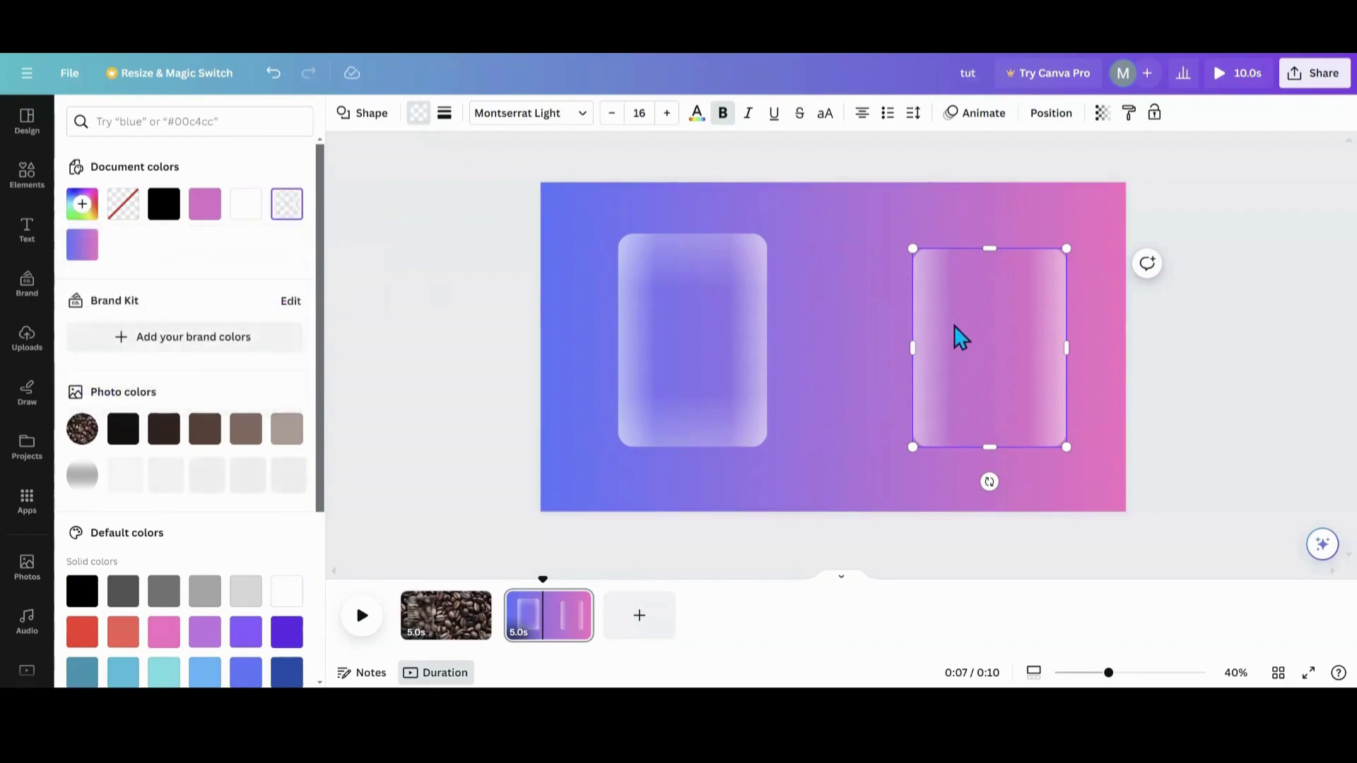
{"action": "left_click", "coordinate": [862, 306]}
{"action": "left_click", "coordinate": [997, 381]}
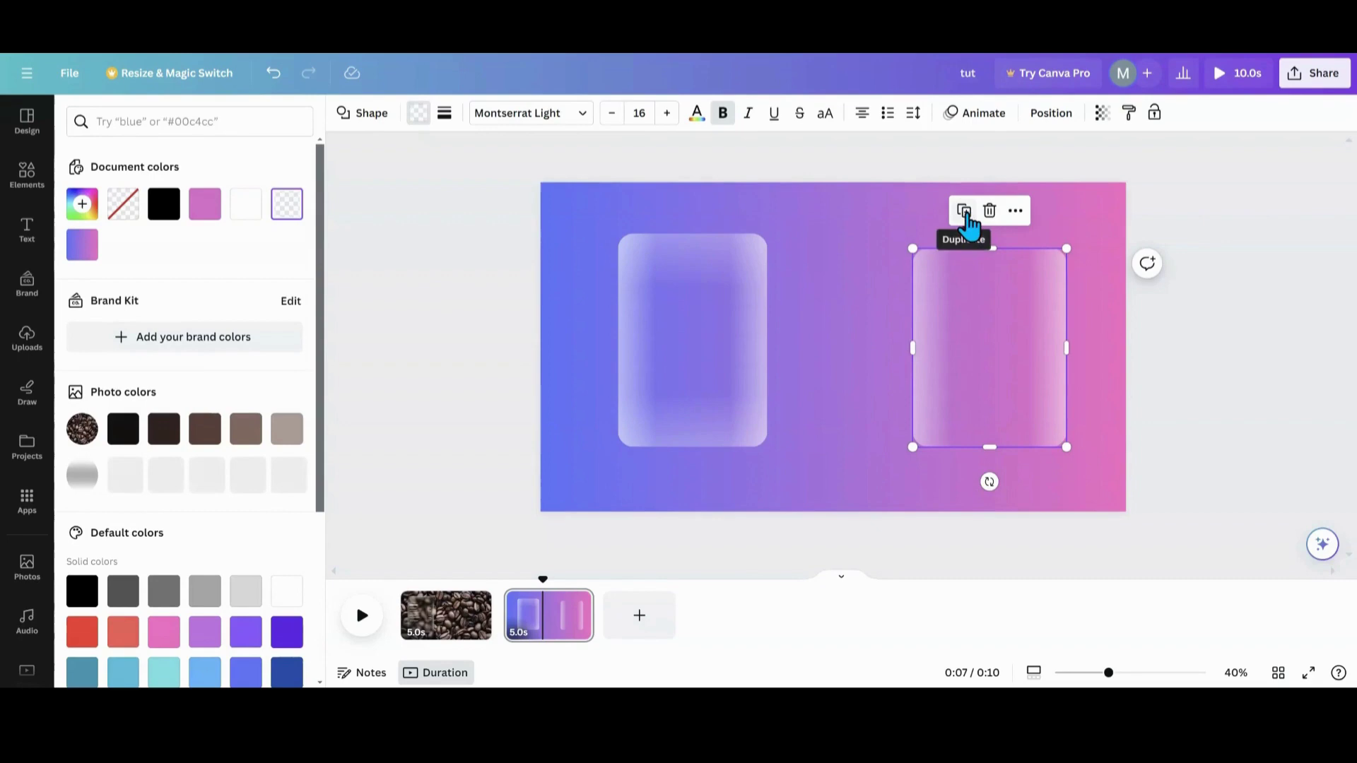
- Duplicate the new glass rectangle and switch its gradient to the diagonal 135° style
{"action": "left_click", "coordinate": [964, 212]}
{"action": "left_click_drag", "start_coordinate": [963, 330], "coordinate": [957, 318]}
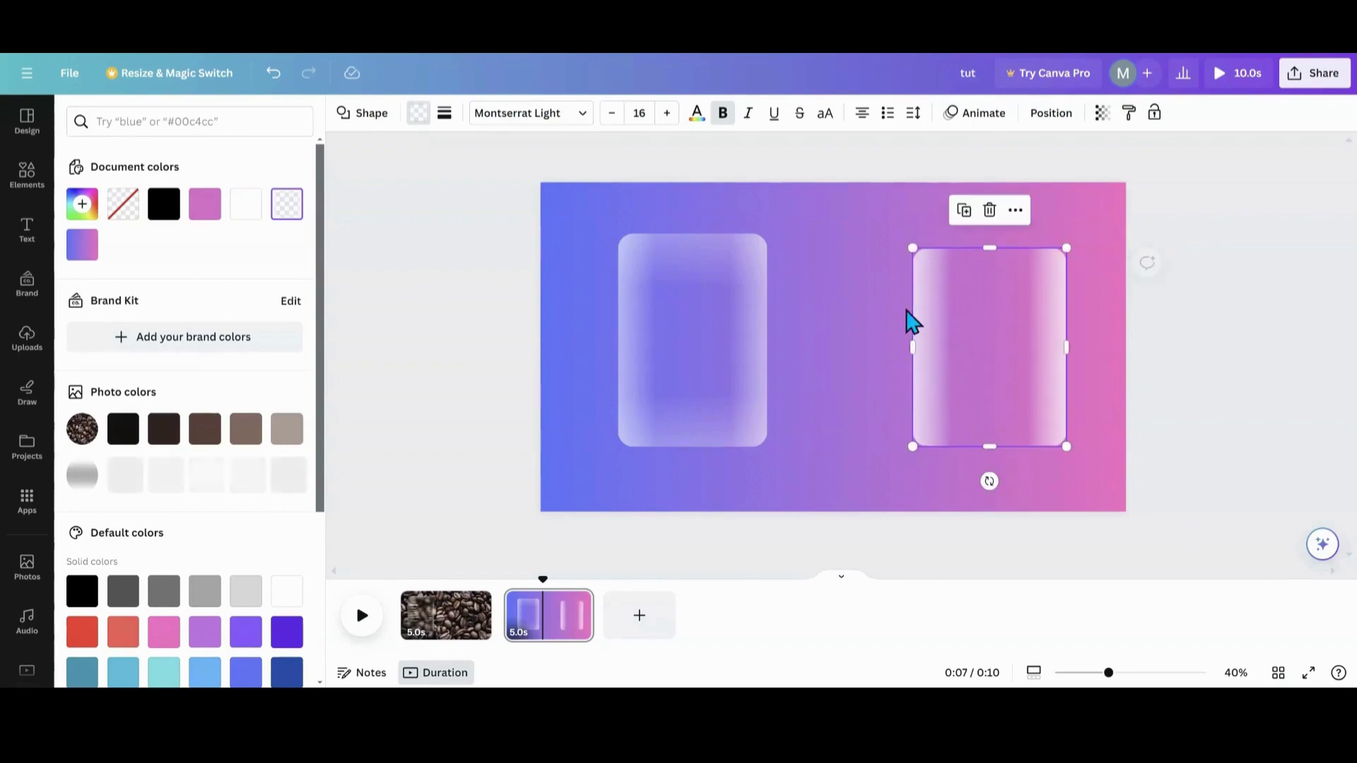
{"action": "left_click", "coordinate": [287, 207]}
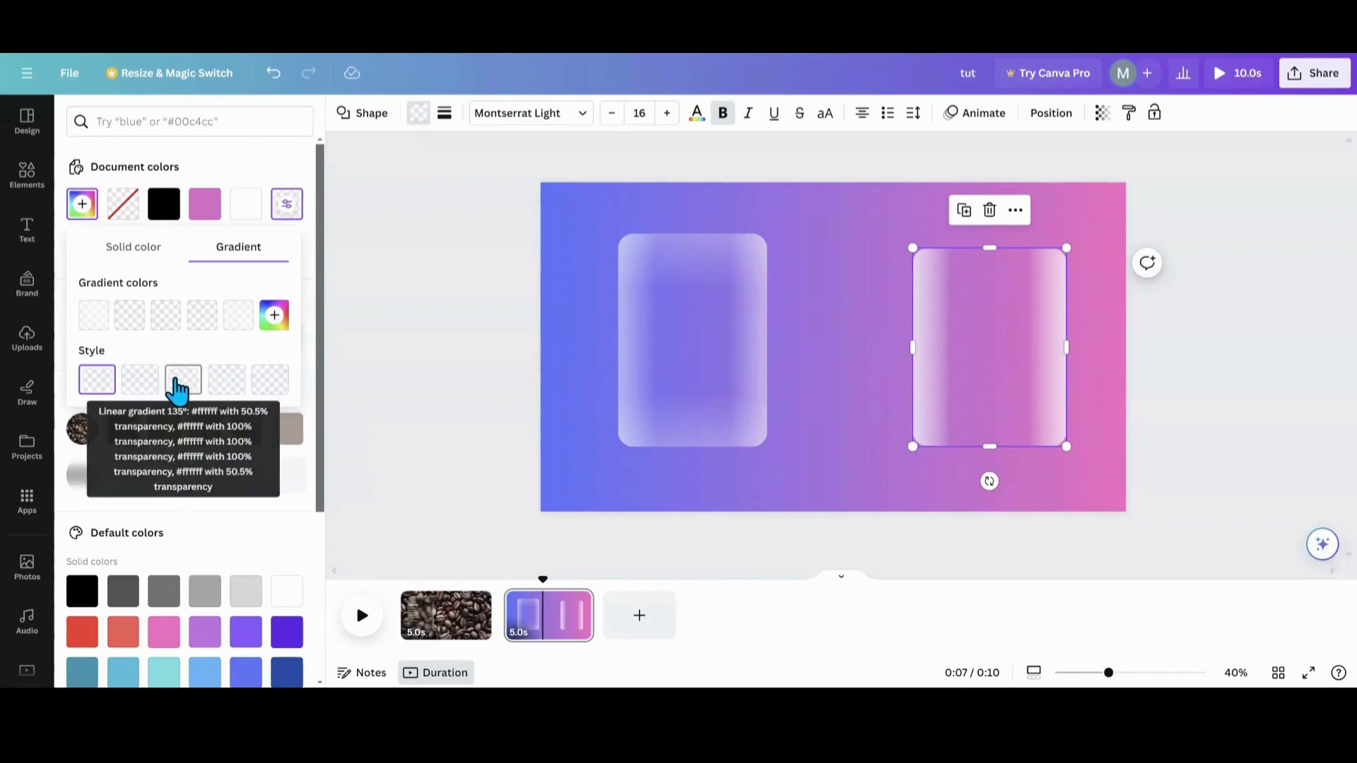
{"action": "left_click", "coordinate": [174, 384]}
{"action": "left_click", "coordinate": [861, 438]}
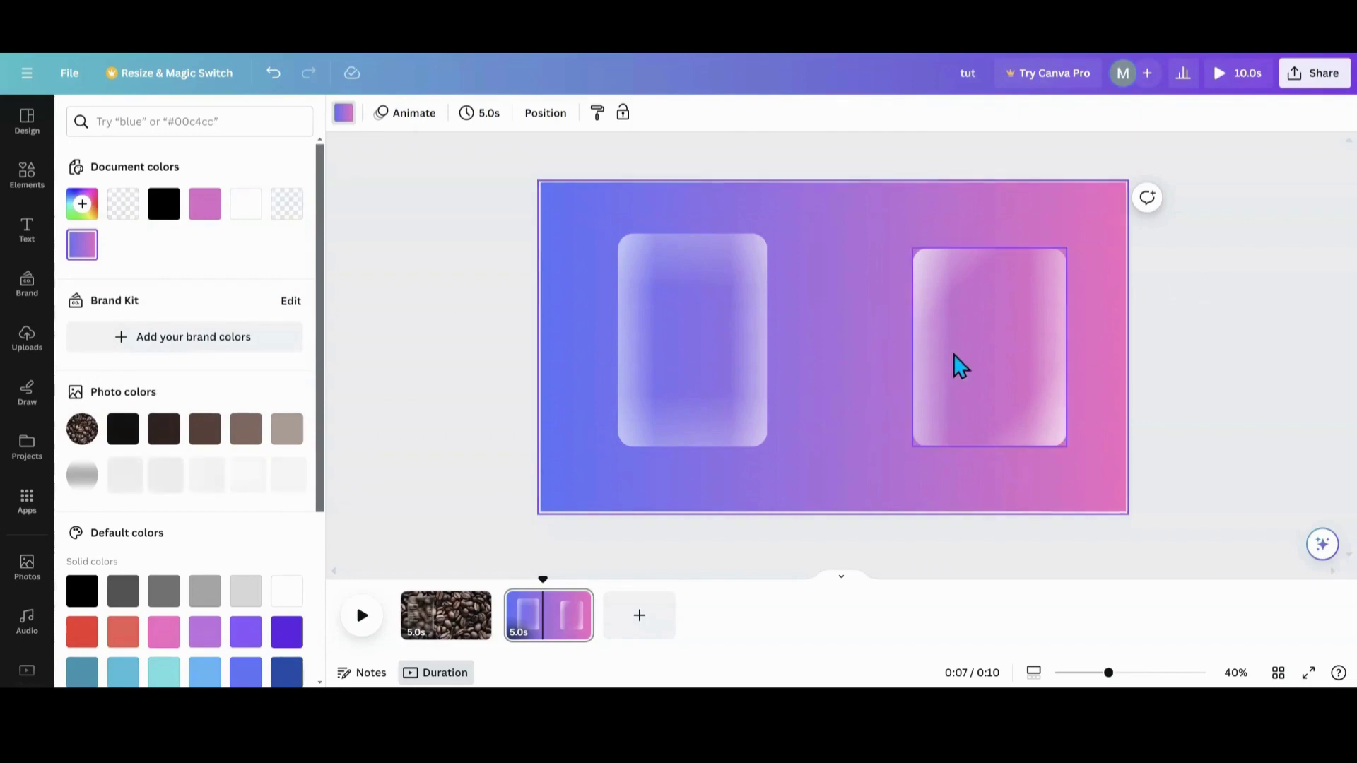
- Rearrange the glass cards so the new card stands to the right of the first
{"action": "left_click_drag", "start_coordinate": [954, 370], "coordinate": [833, 369]}
{"action": "left_click_drag", "start_coordinate": [988, 370], "coordinate": [1089, 356]}
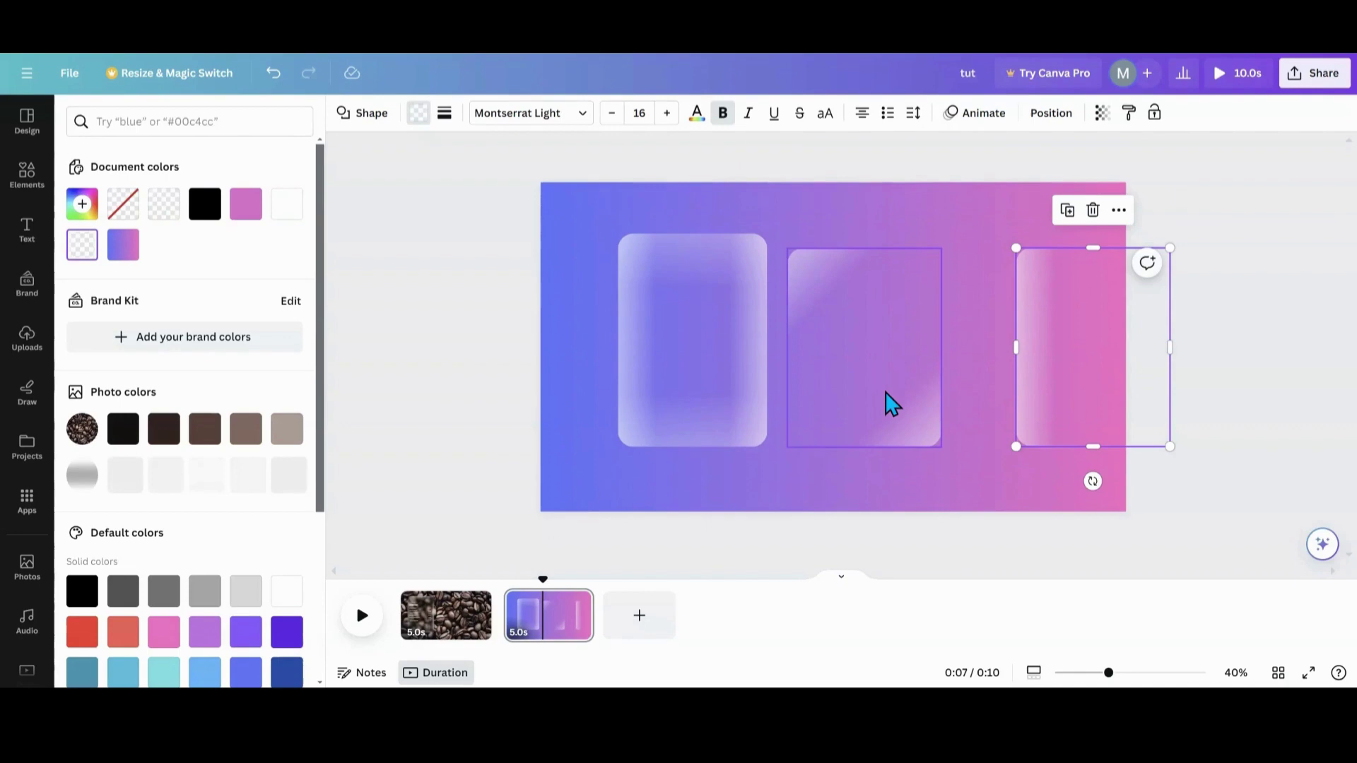
{"action": "left_click_drag", "start_coordinate": [891, 405], "coordinate": [936, 403]}
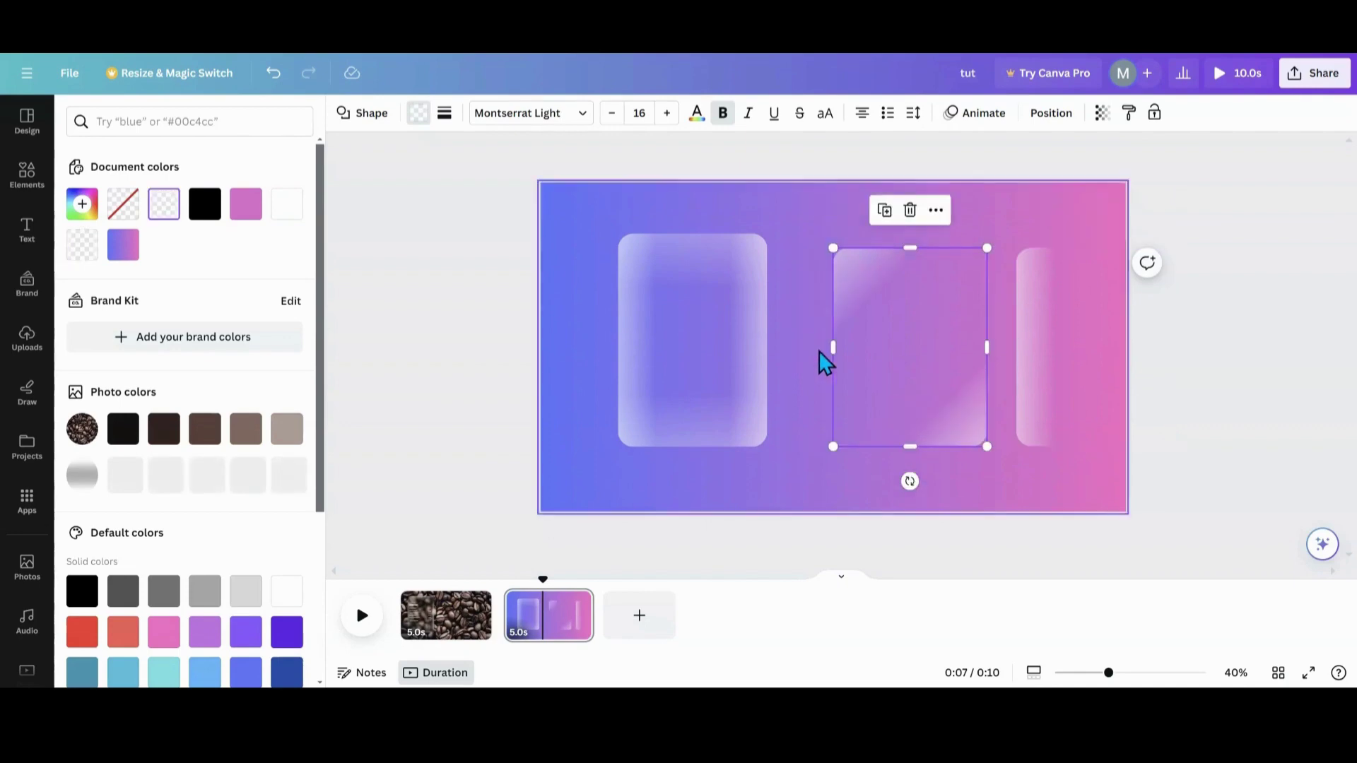
{"action": "left_click_drag", "start_coordinate": [1018, 325], "coordinate": [832, 323]}
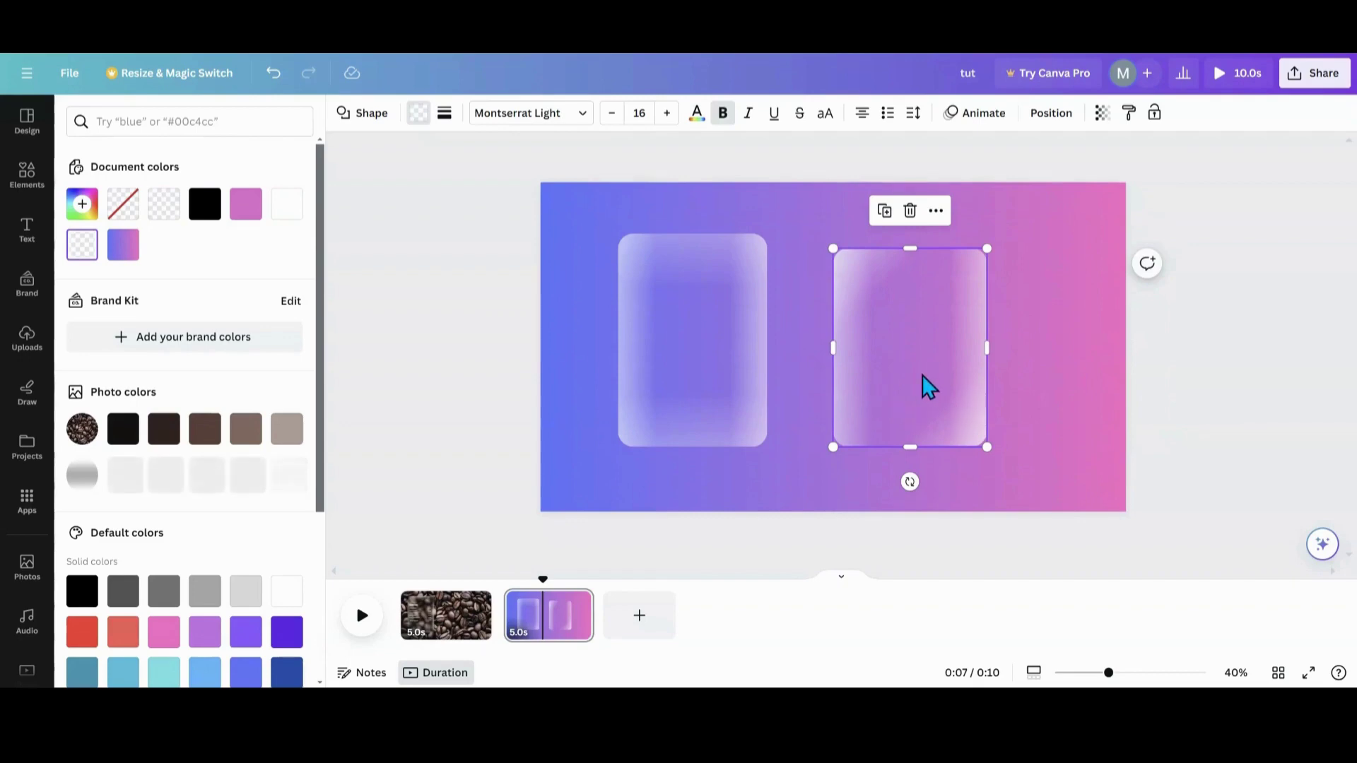
- Move the thin strip from the top of page 1's menu panel onto page 2's right card
{"action": "left_click", "coordinate": [468, 631]}
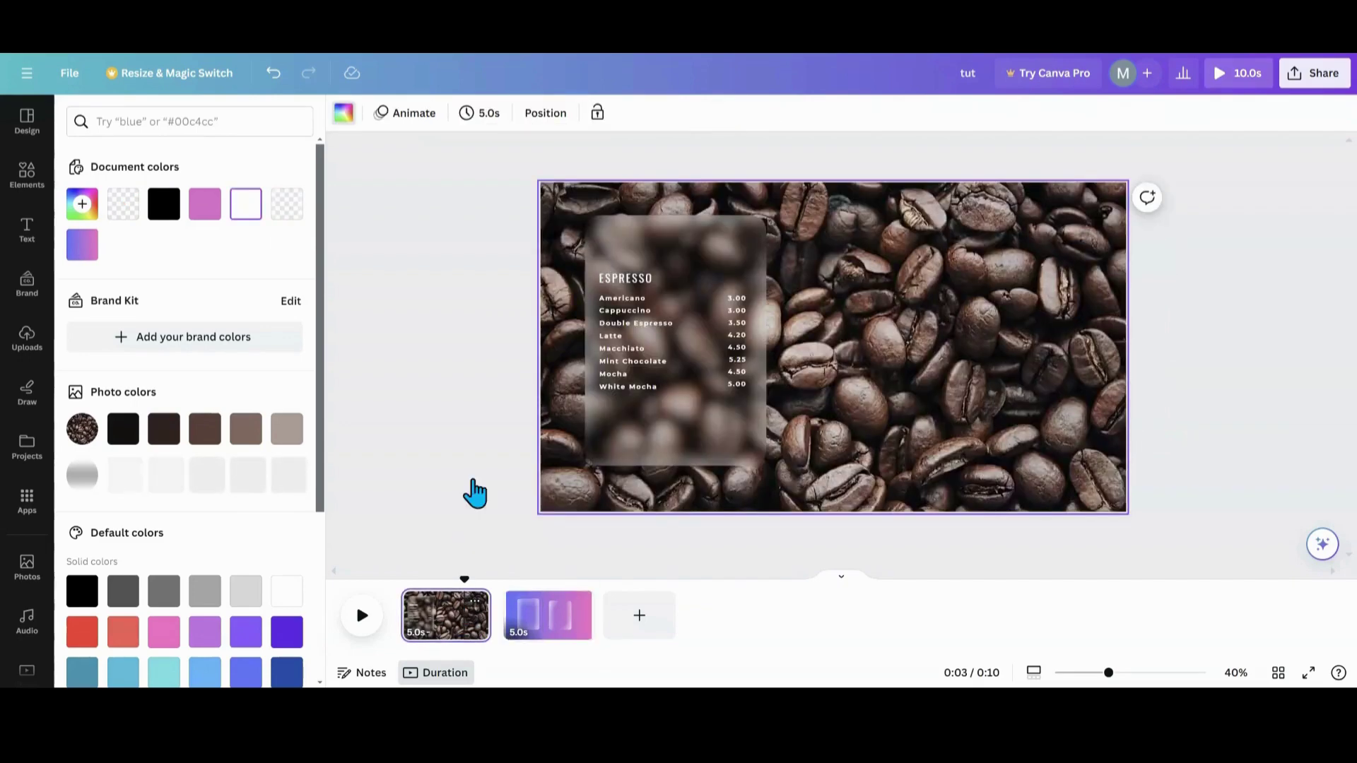
{"action": "left_click", "coordinate": [647, 226]}
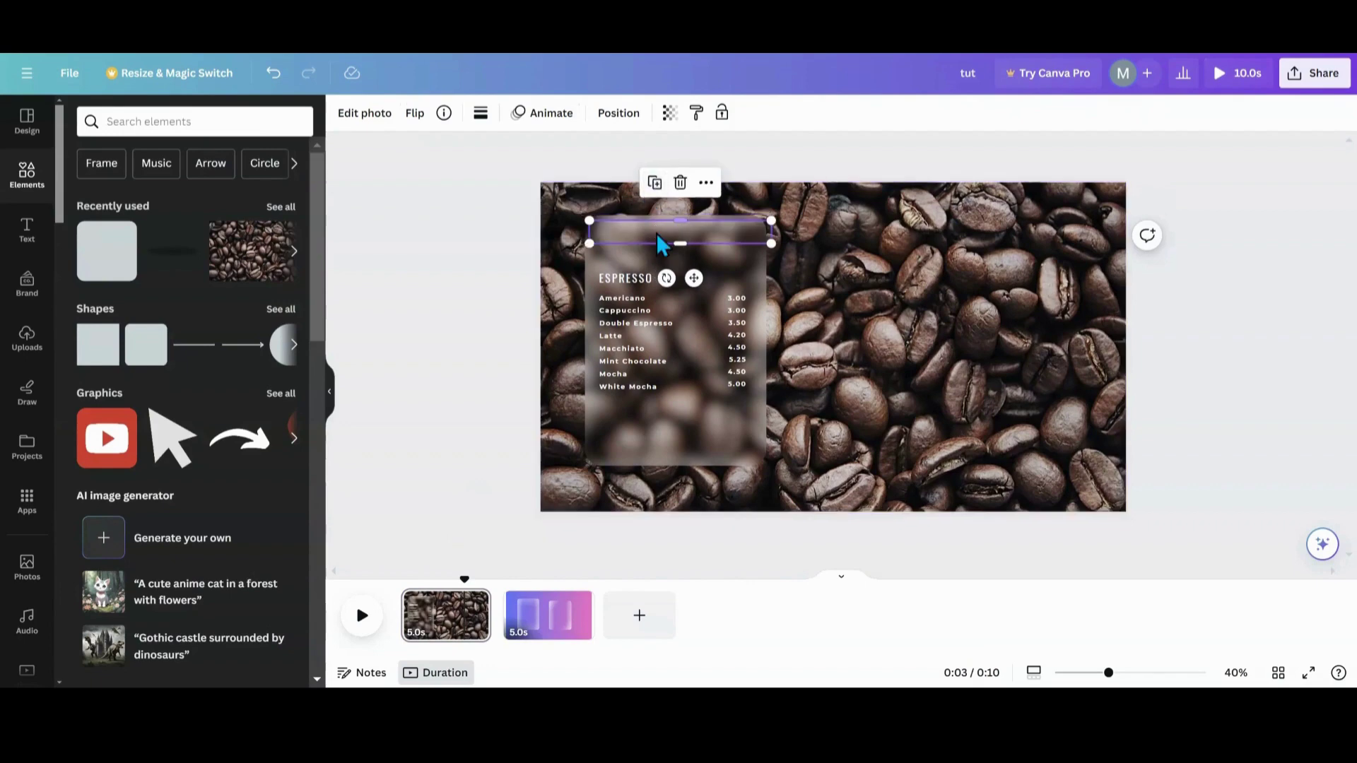
{"action": "left_click_drag", "start_coordinate": [657, 229], "coordinate": [576, 569]}
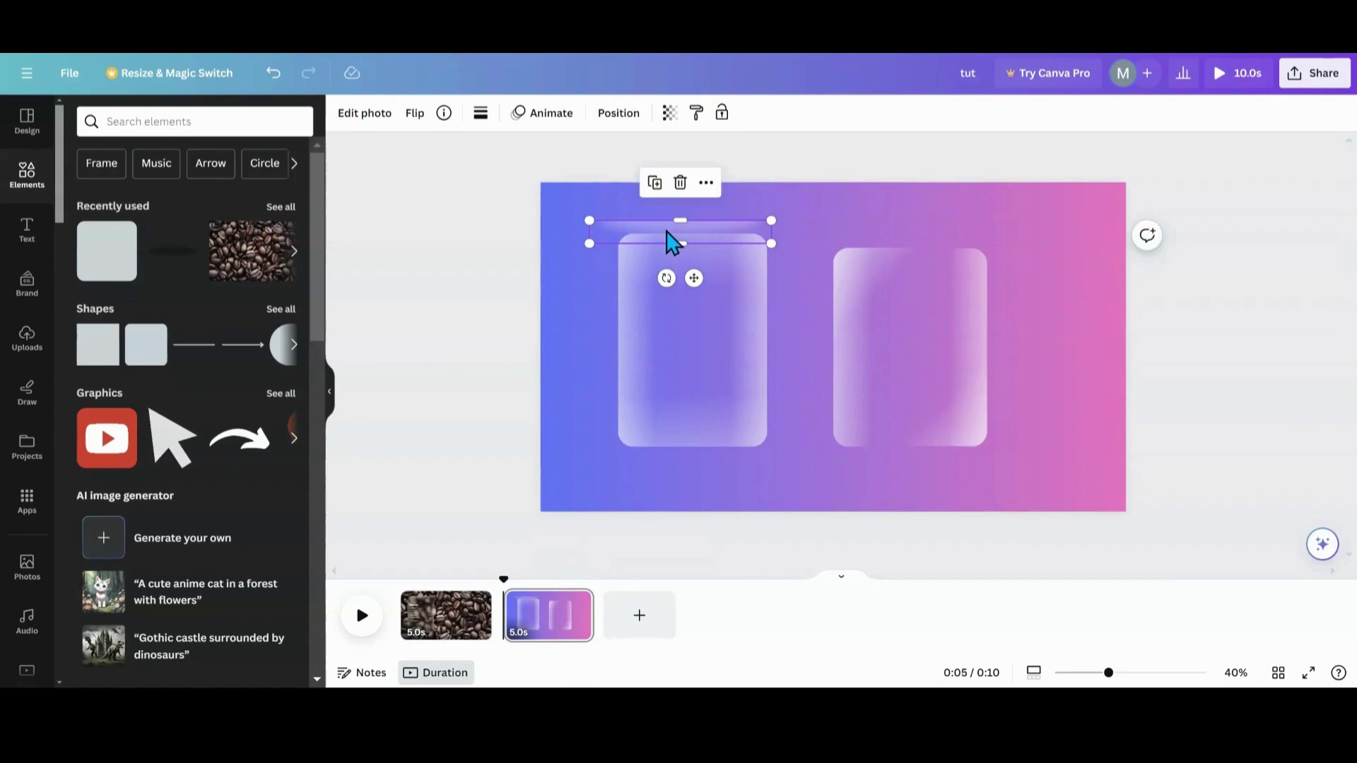
{"action": "left_click_drag", "start_coordinate": [671, 242], "coordinate": [903, 262]}
- Shorten the strip, centre it, and rotate it about -178° along the right card's bottom edge
{"action": "left_click_drag", "start_coordinate": [1010, 249], "coordinate": [987, 272]}
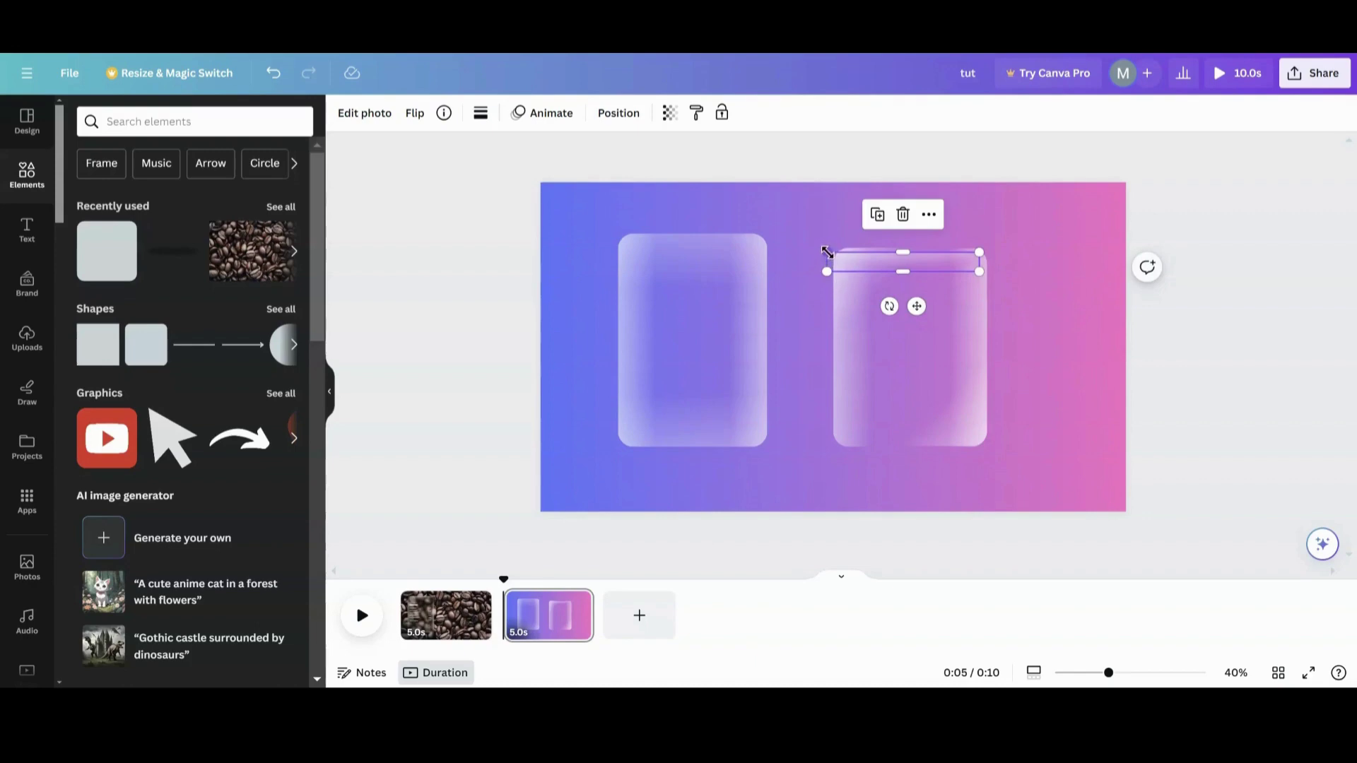
{"action": "left_click_drag", "start_coordinate": [827, 251], "coordinate": [834, 253]}
{"action": "left_click_drag", "start_coordinate": [921, 310], "coordinate": [930, 310]}
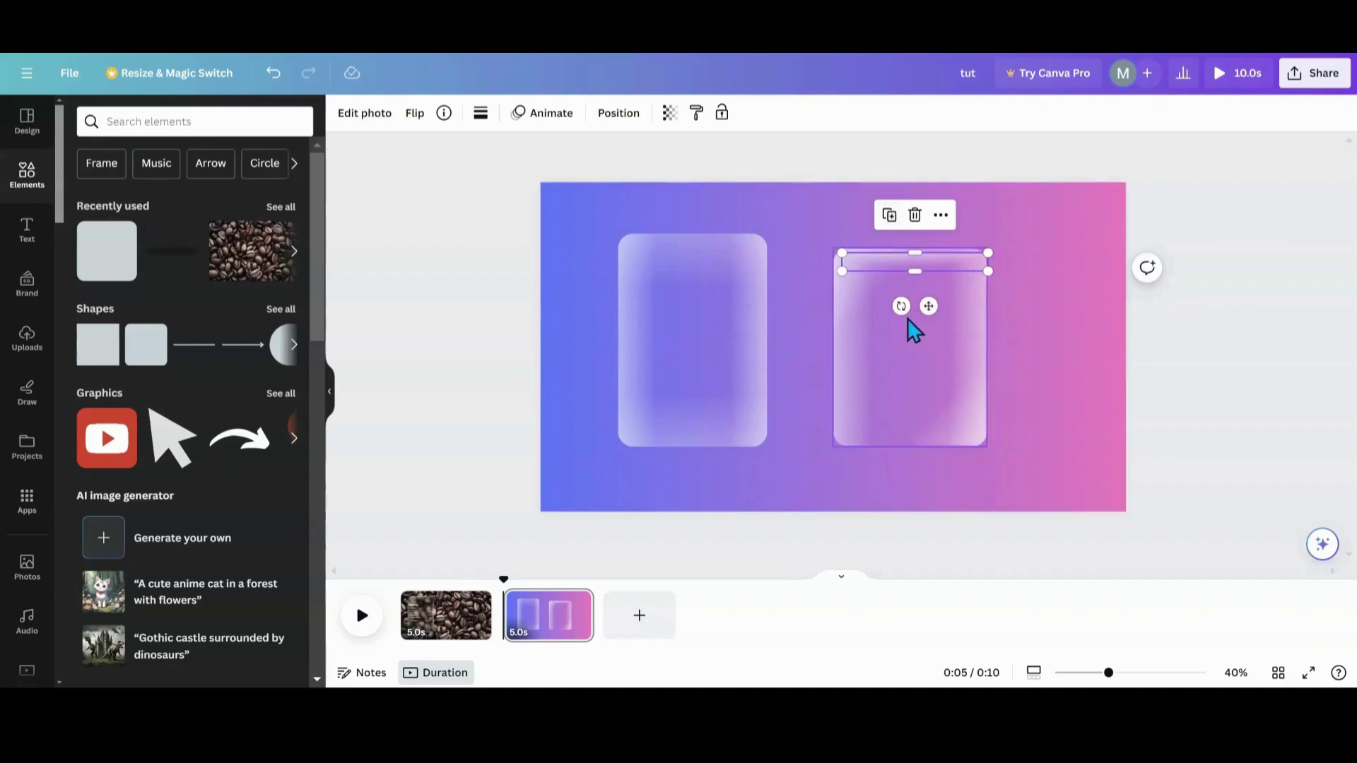
{"action": "left_click_drag", "start_coordinate": [899, 304], "coordinate": [933, 222]}
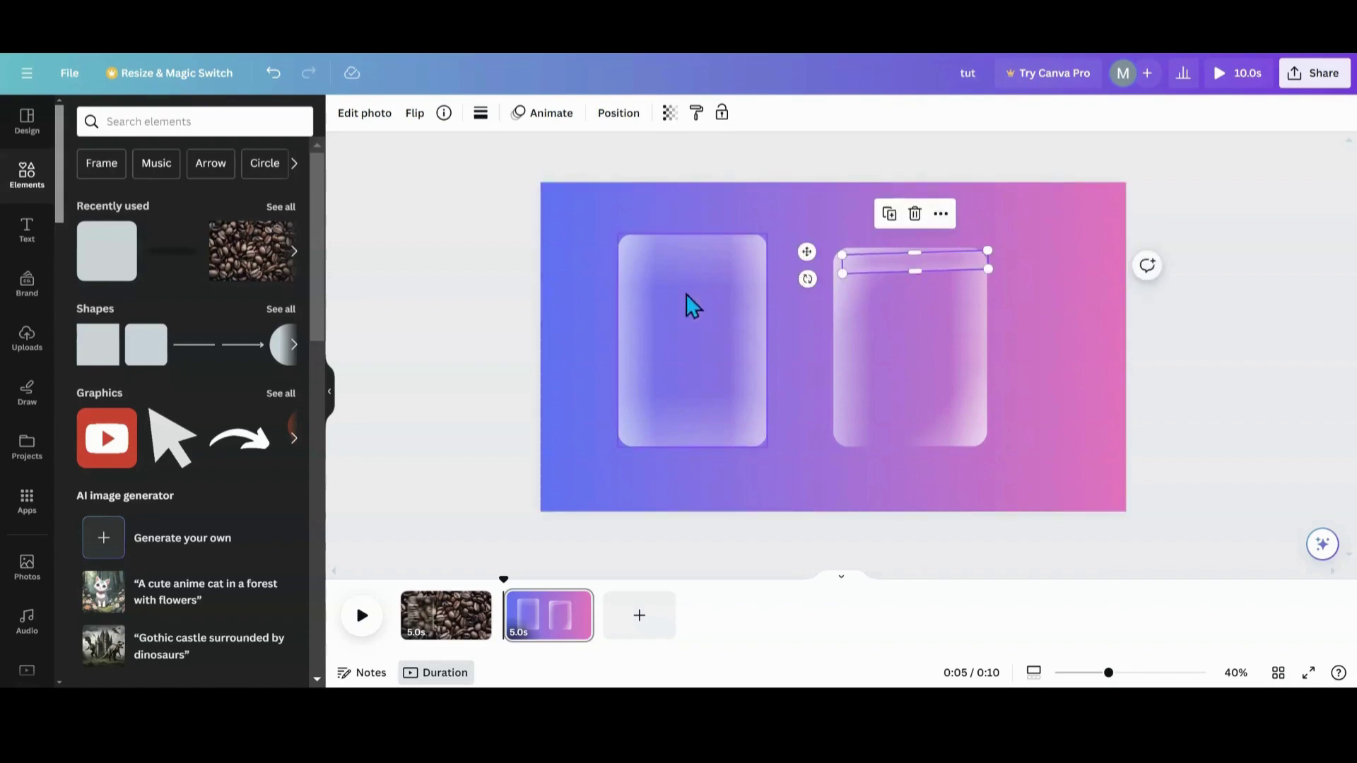
{"action": "left_click", "coordinate": [812, 250]}
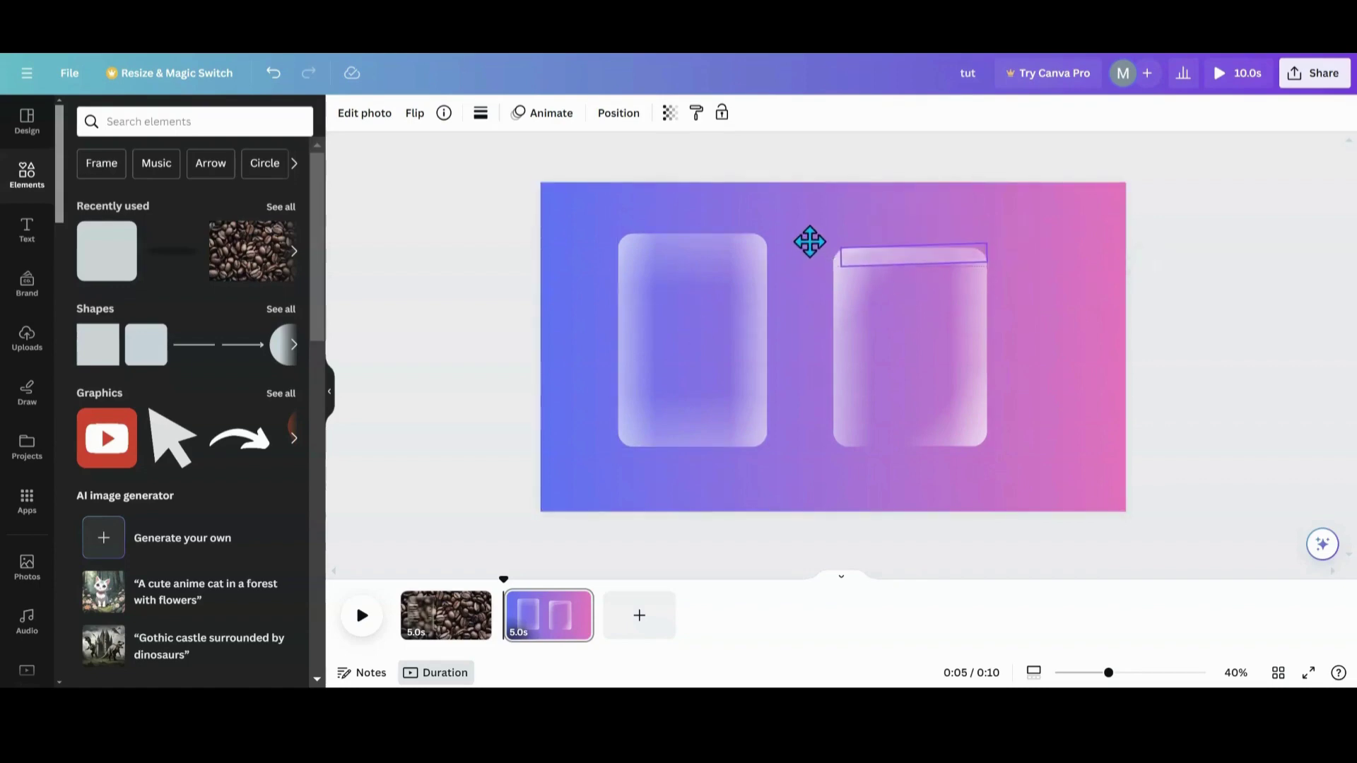
{"action": "left_click_drag", "start_coordinate": [807, 270], "coordinate": [807, 424]}
{"action": "left_click", "coordinate": [799, 457]}
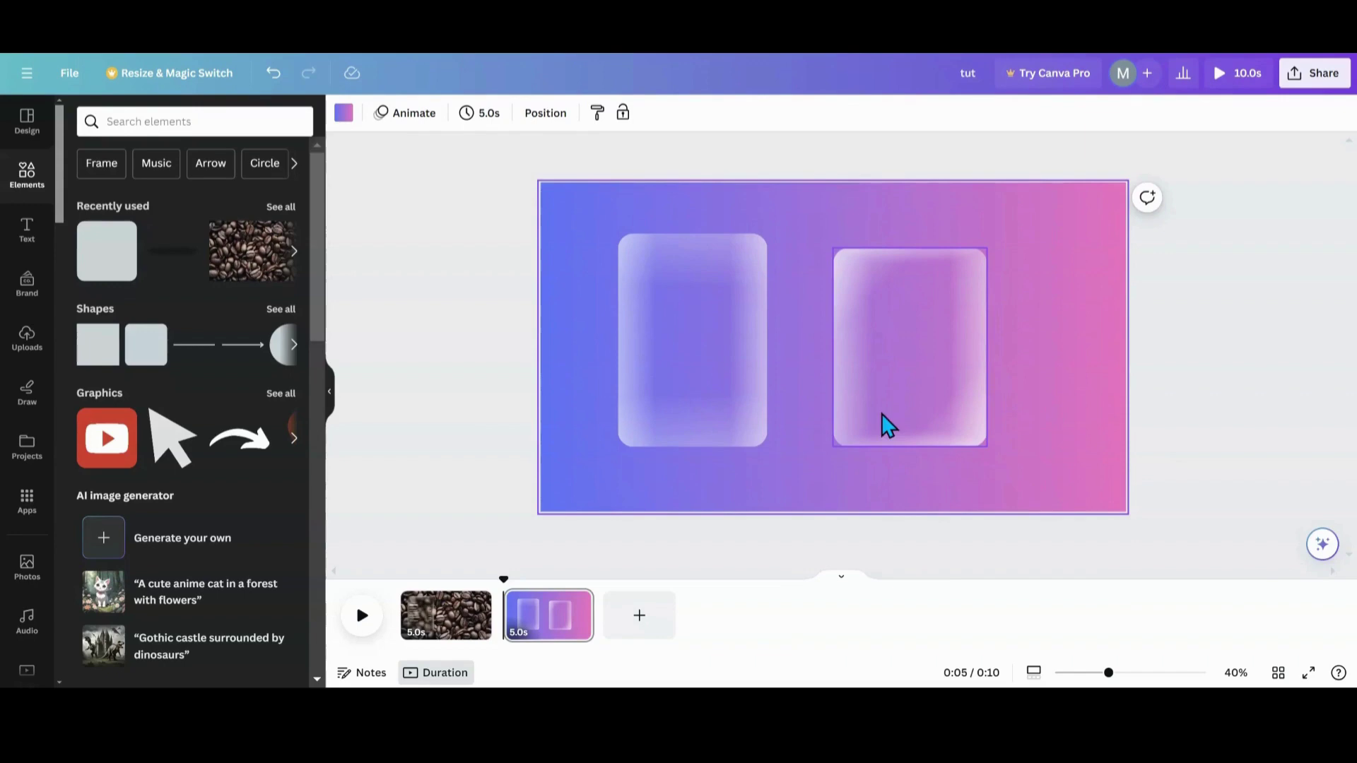
- In the Layers panel, select the right glass card's layer and delete it
{"action": "left_click", "coordinate": [553, 118]}
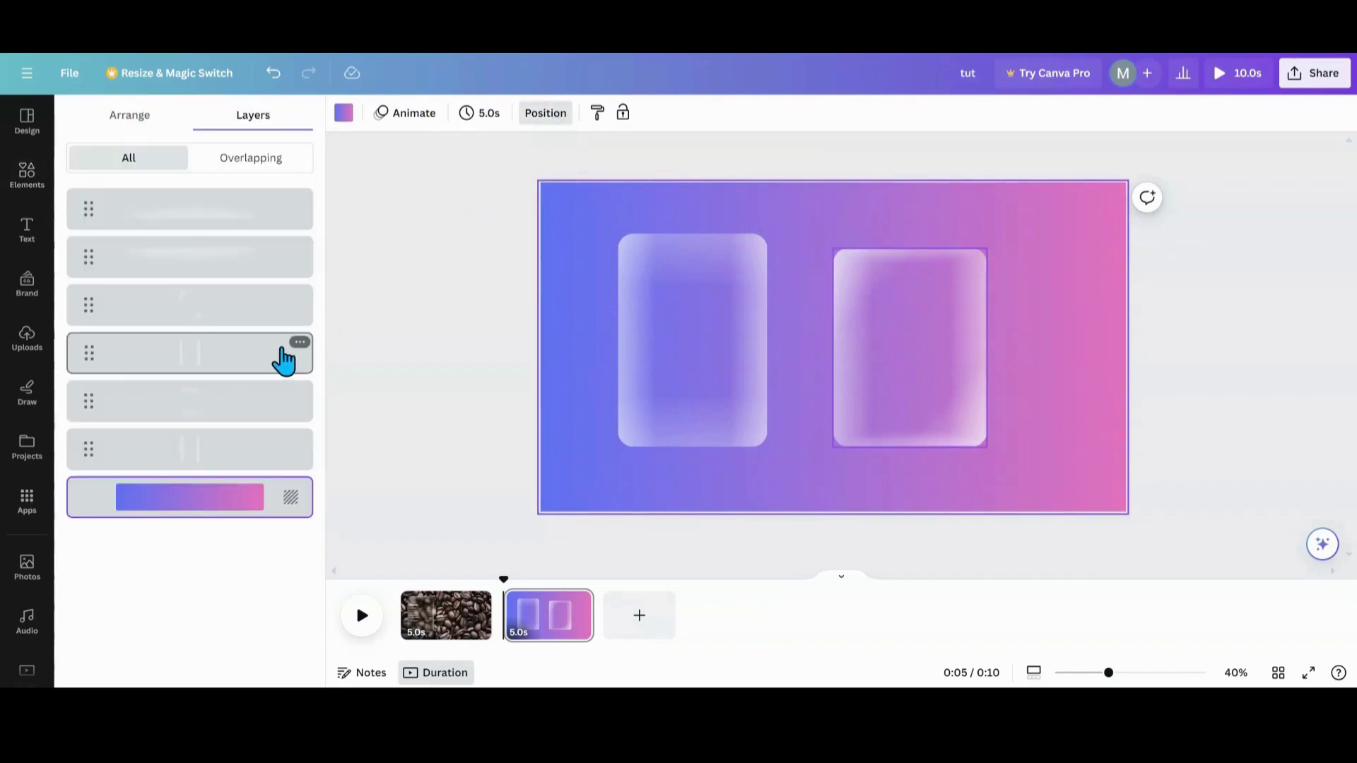
{"action": "left_click", "coordinate": [249, 407]}
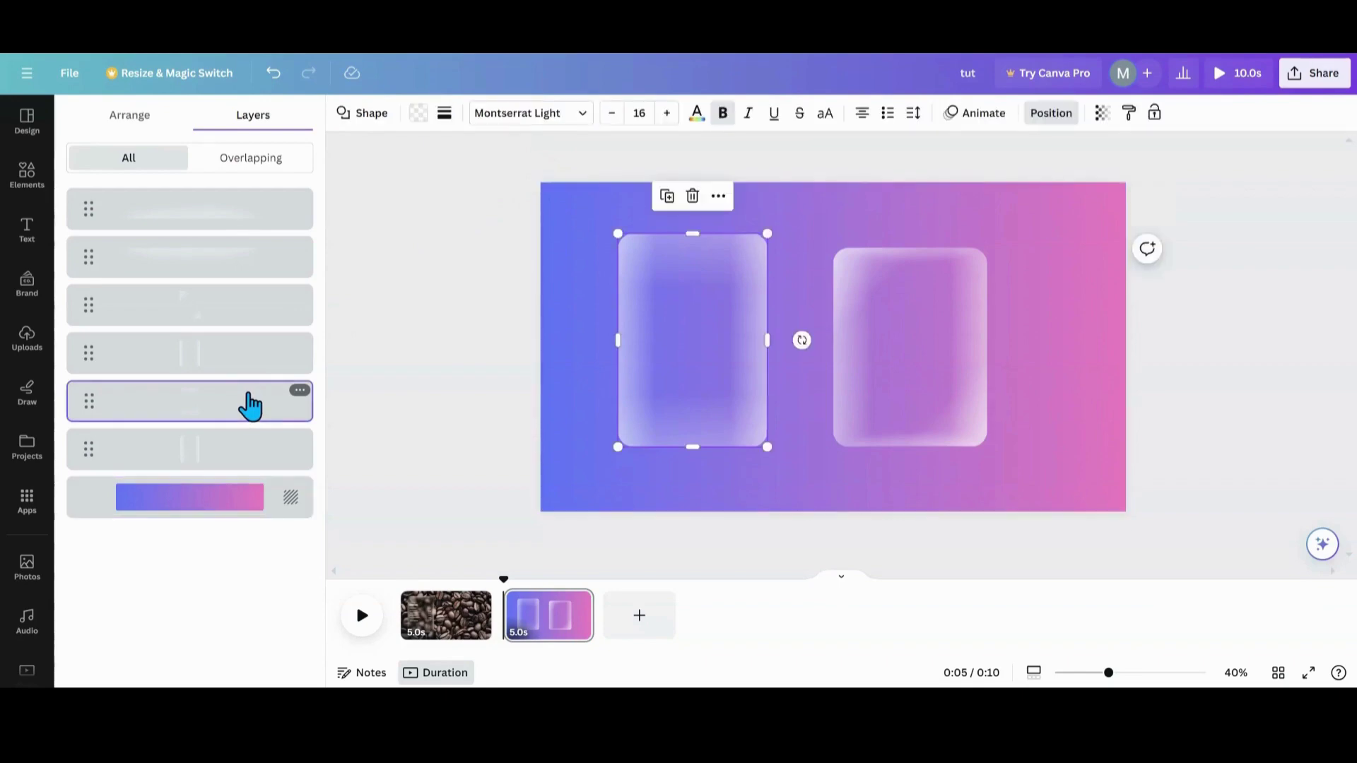
{"action": "left_click", "coordinate": [221, 377]}
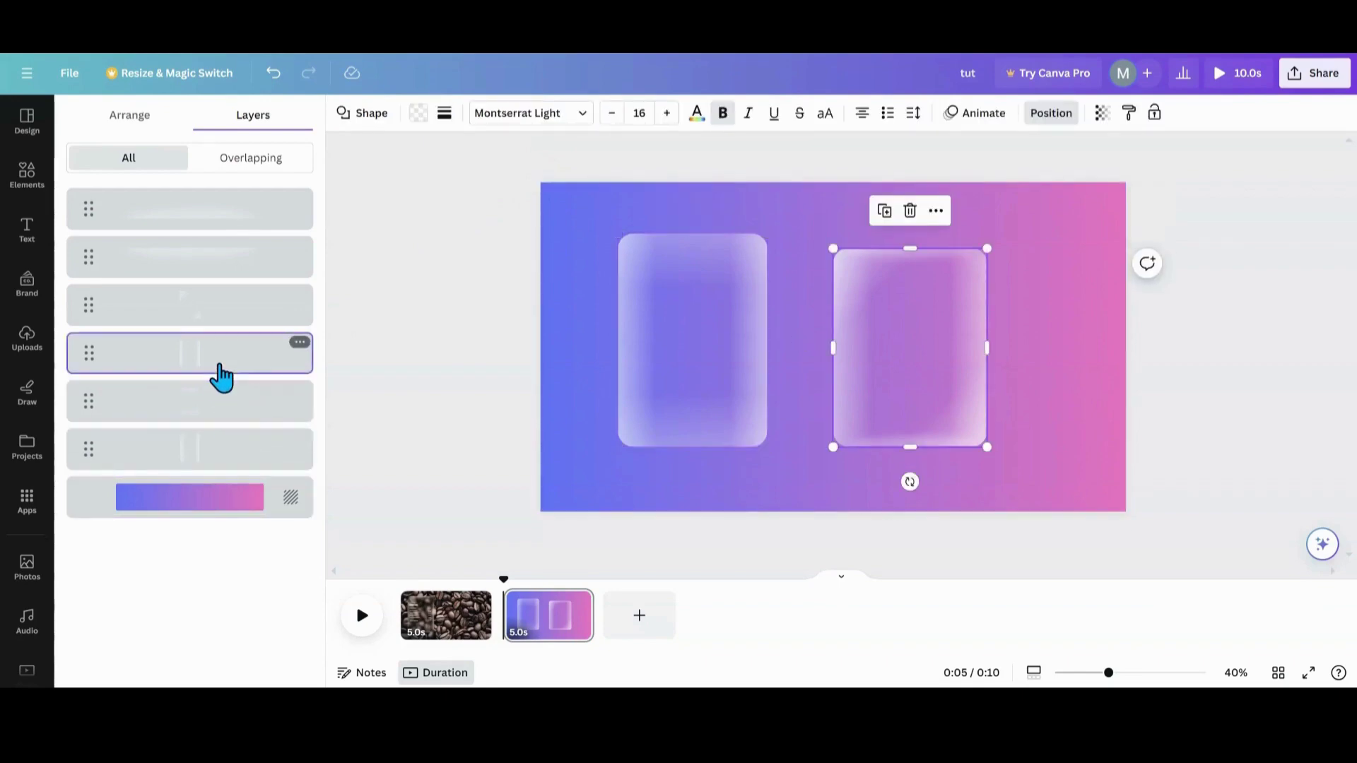
{"action": "left_click", "coordinate": [910, 212]}
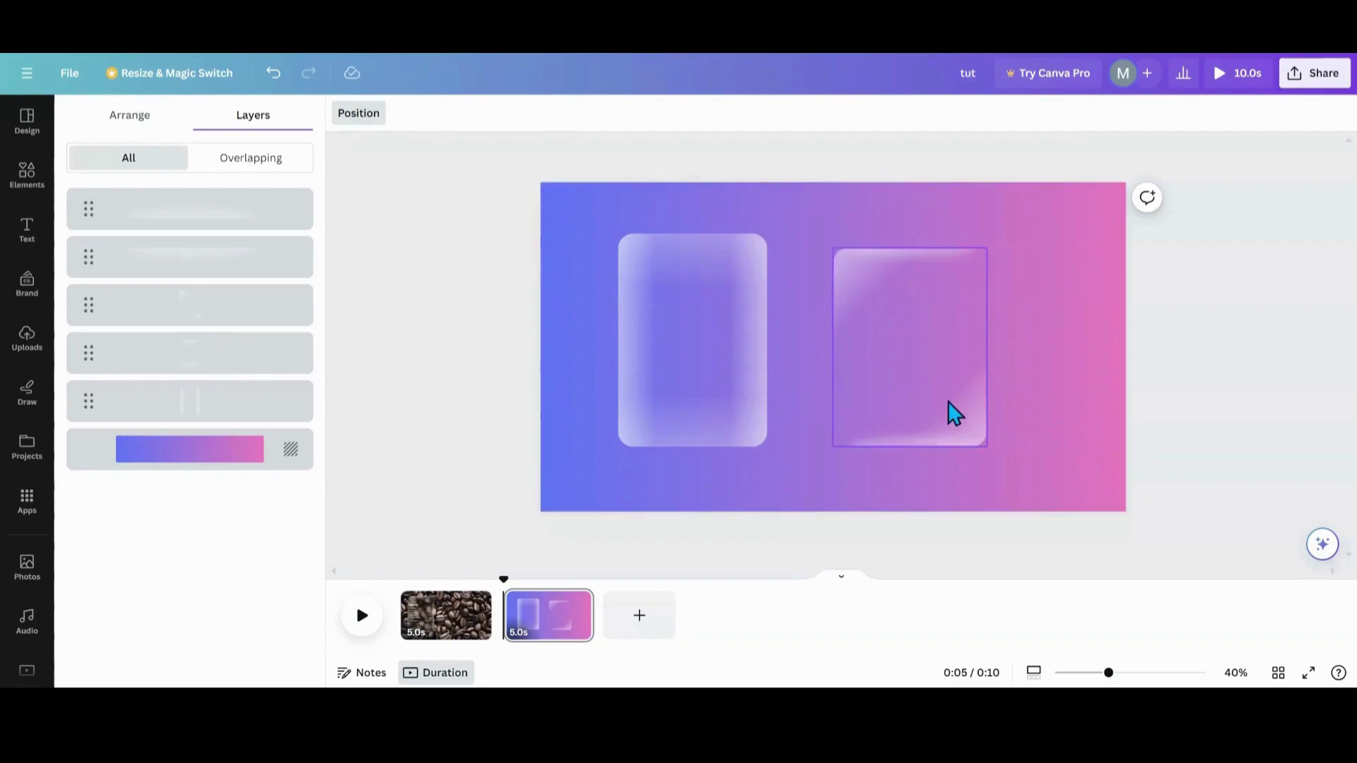
- Duplicate the thin strip, stand it vertical, and lengthen it along the right card
{"action": "left_click", "coordinate": [912, 258]}
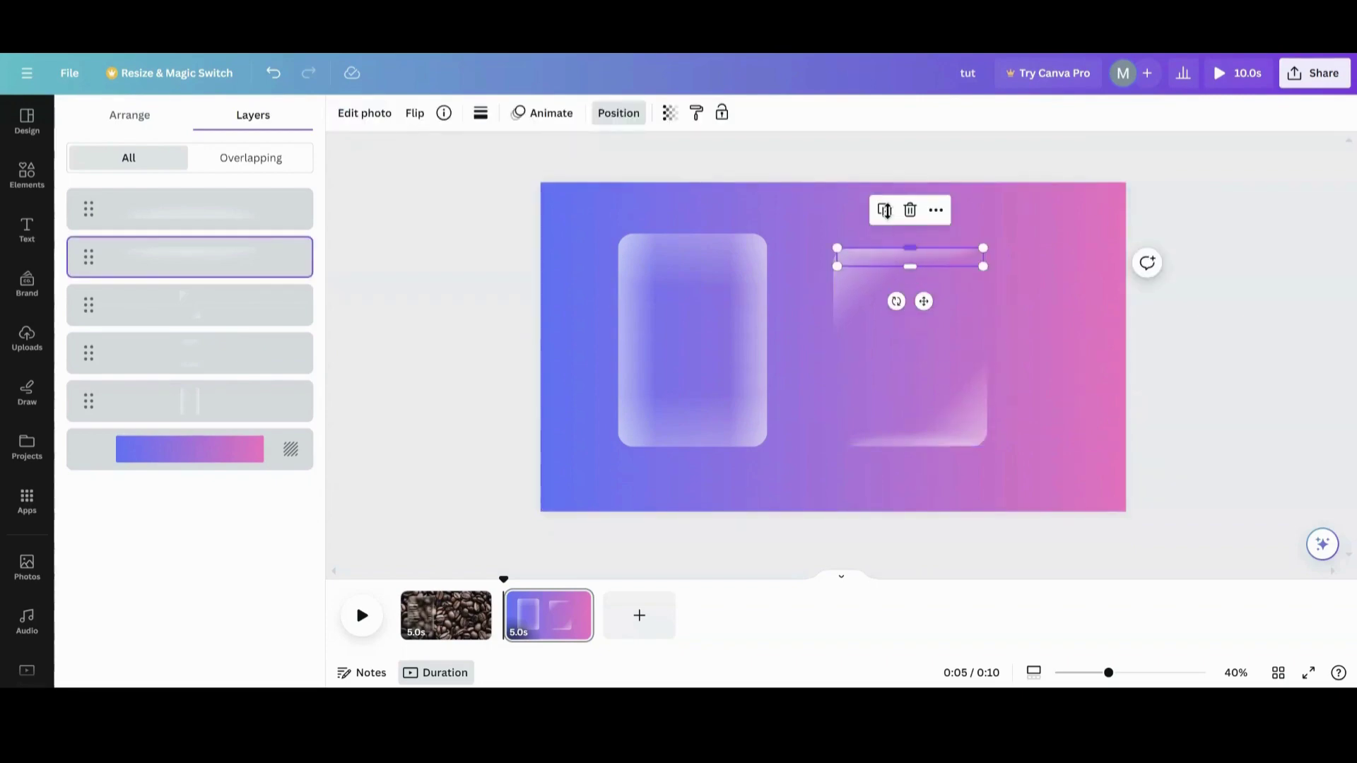
{"action": "left_click", "coordinate": [885, 211]}
{"action": "left_click_drag", "start_coordinate": [898, 305], "coordinate": [871, 251]}
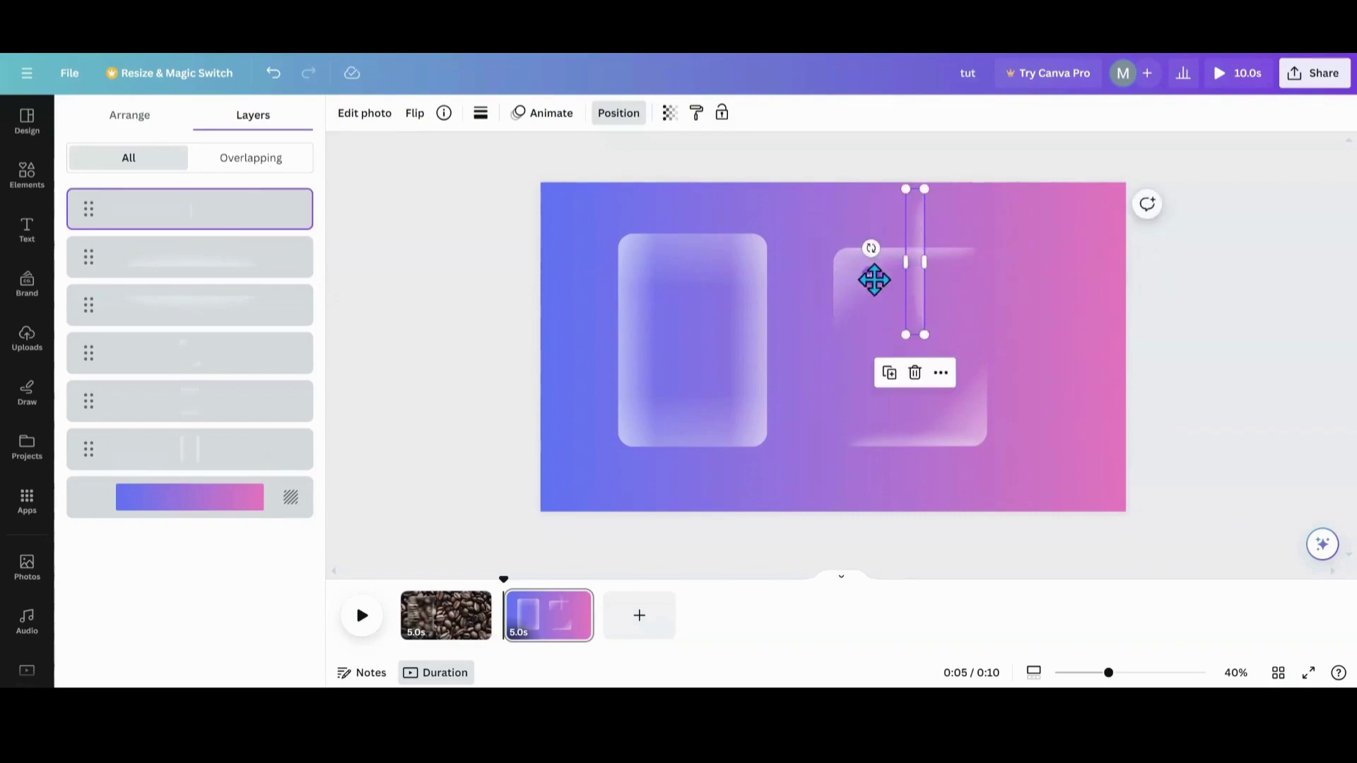
{"action": "left_click_drag", "start_coordinate": [873, 277], "coordinate": [936, 344]}
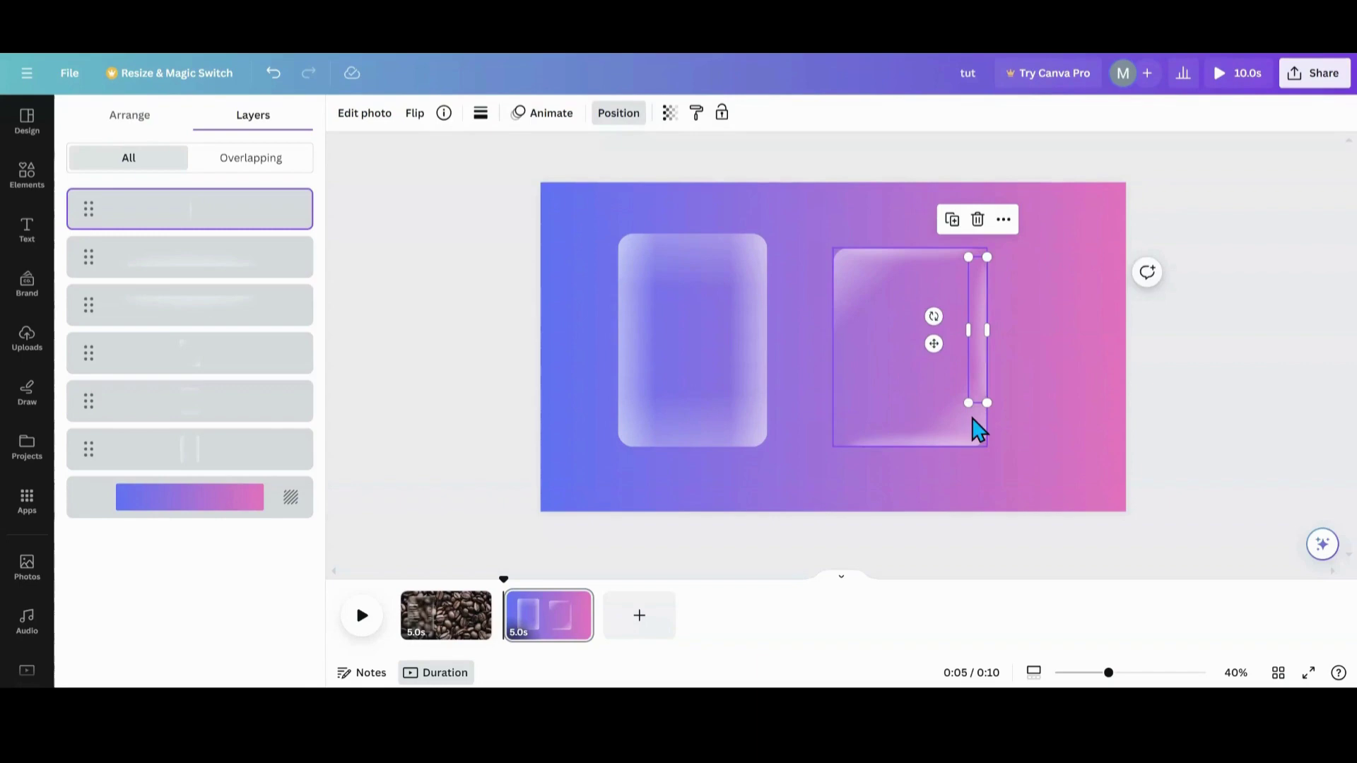
{"action": "left_click_drag", "start_coordinate": [964, 401], "coordinate": [965, 432]}
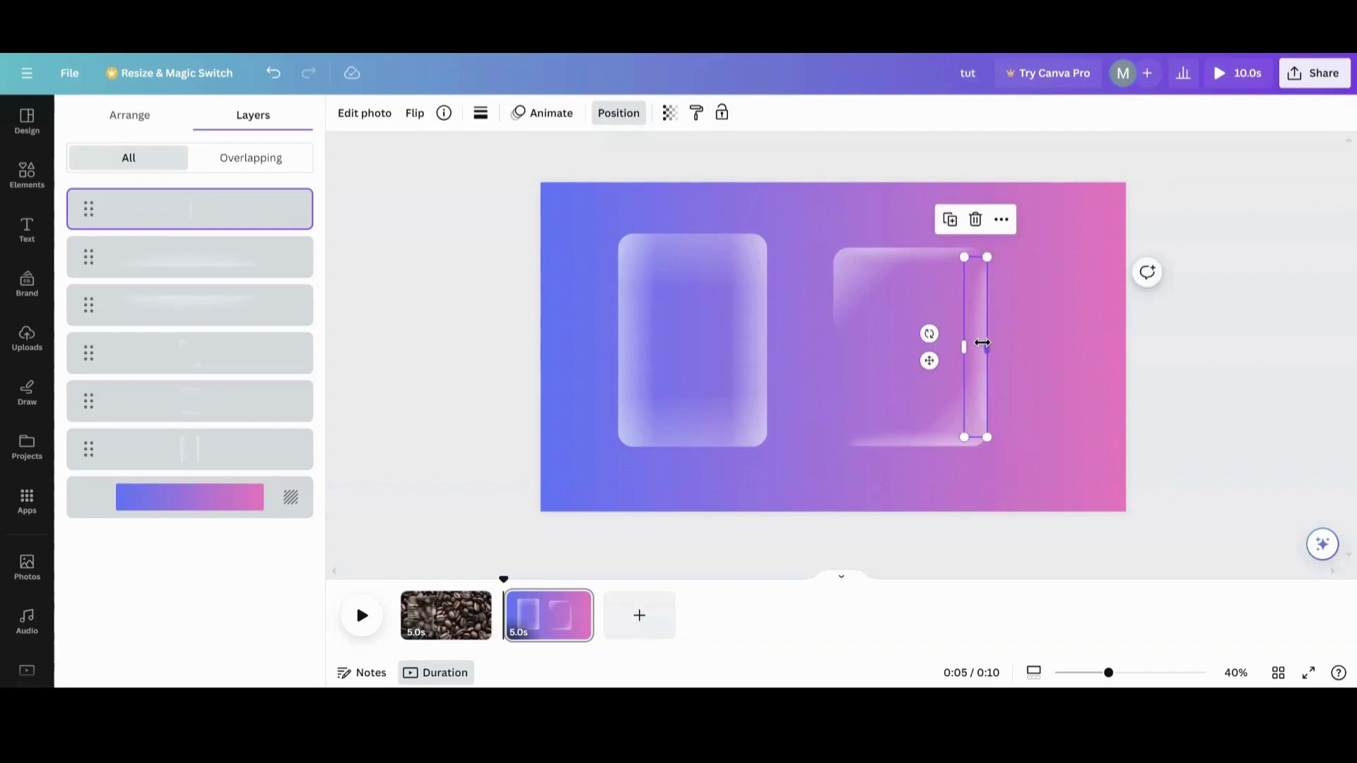
- Add another copy of the vertical strip on the card's edge and adjust its length
{"action": "left_click", "coordinate": [950, 219]}
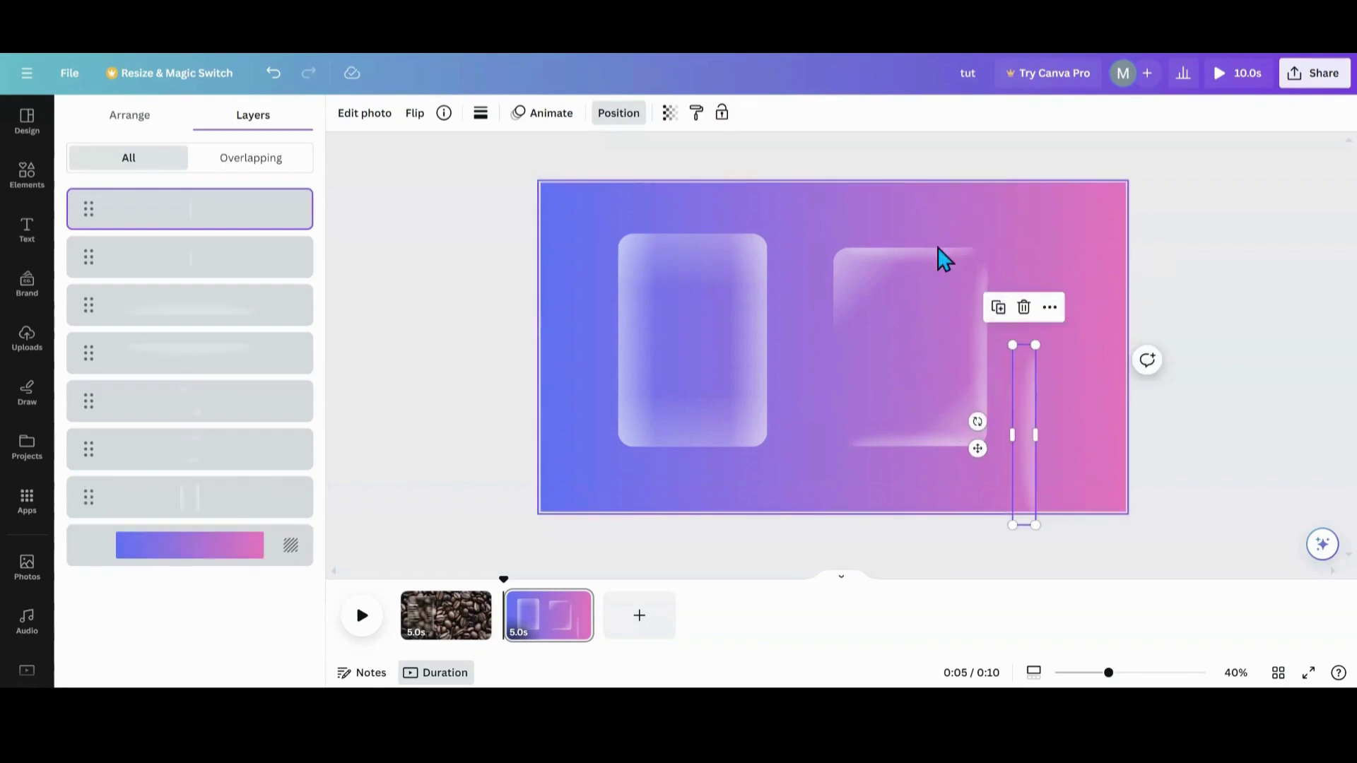
{"action": "left_click_drag", "start_coordinate": [975, 447], "coordinate": [887, 336]}
{"action": "left_click", "coordinate": [803, 463]}
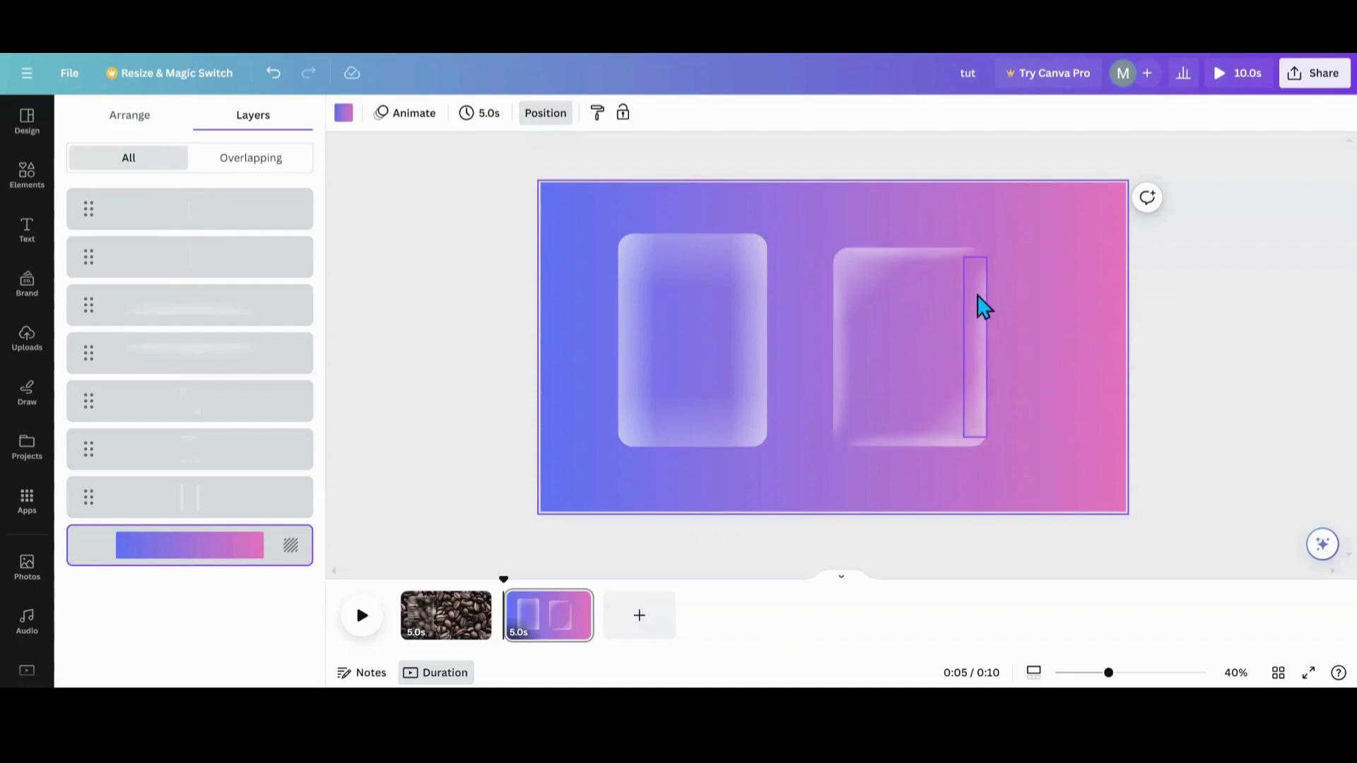
{"action": "left_click", "coordinate": [983, 393]}
{"action": "left_click_drag", "start_coordinate": [976, 255], "coordinate": [975, 247]}
{"action": "left_click", "coordinate": [1067, 320]}
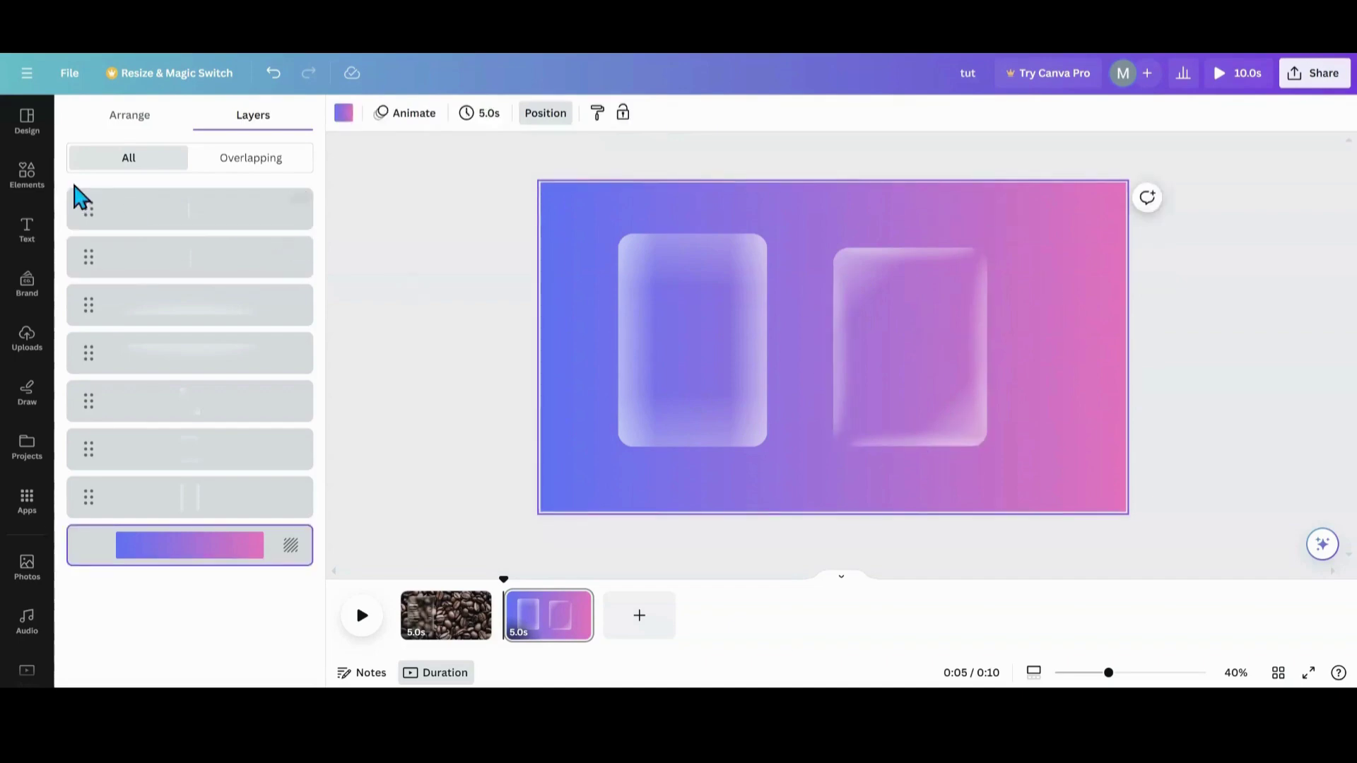
- Add the recently used Espresso menu text and shrink it to fit inside the right glass card
{"action": "left_click", "coordinate": [27, 233]}
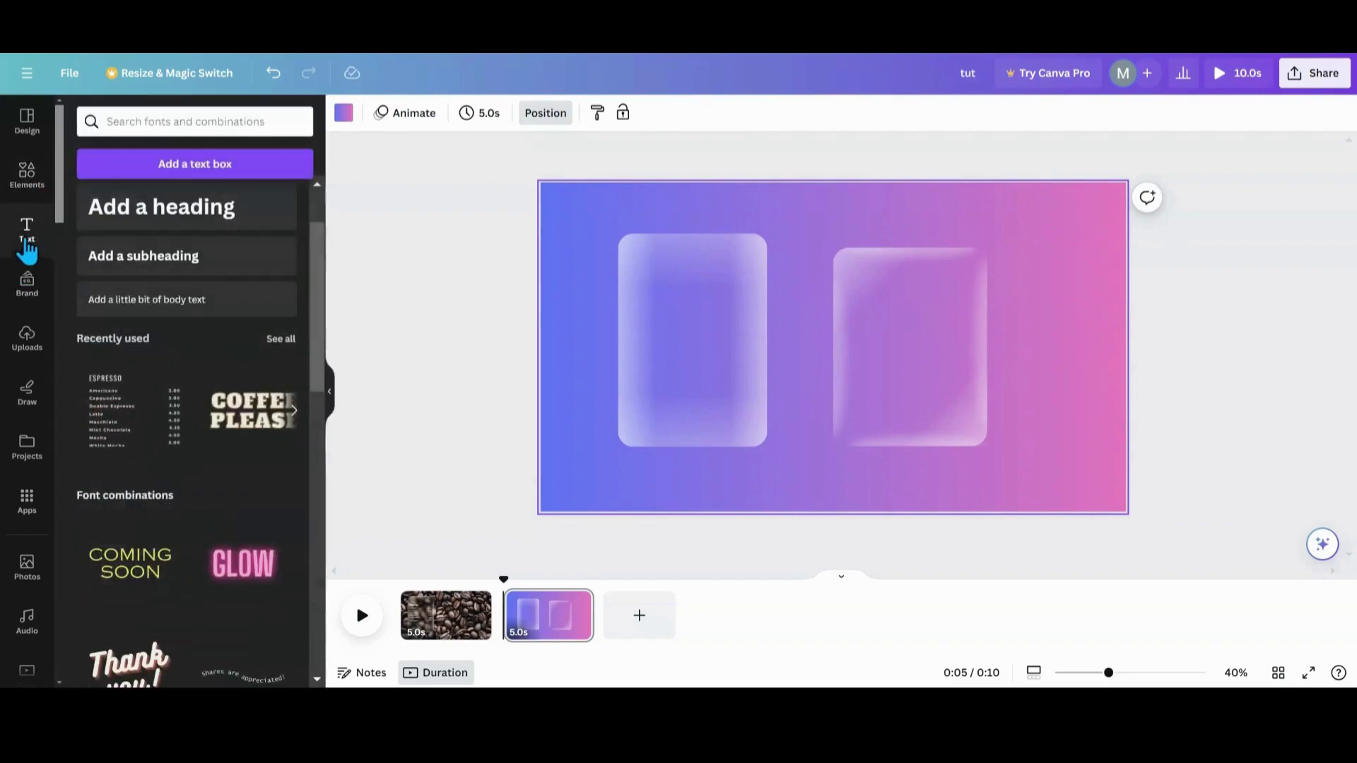
{"action": "left_click", "coordinate": [139, 417]}
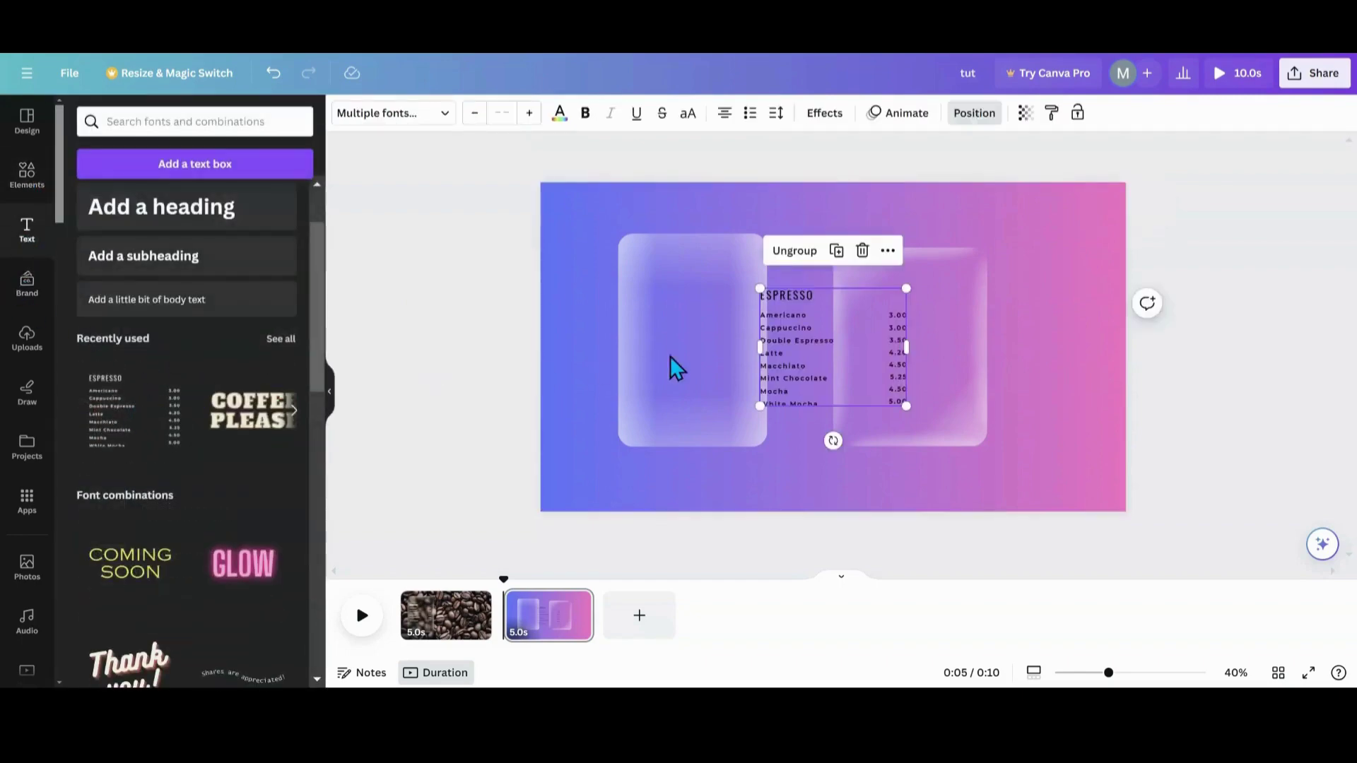
{"action": "left_click_drag", "start_coordinate": [814, 348], "coordinate": [894, 340]}
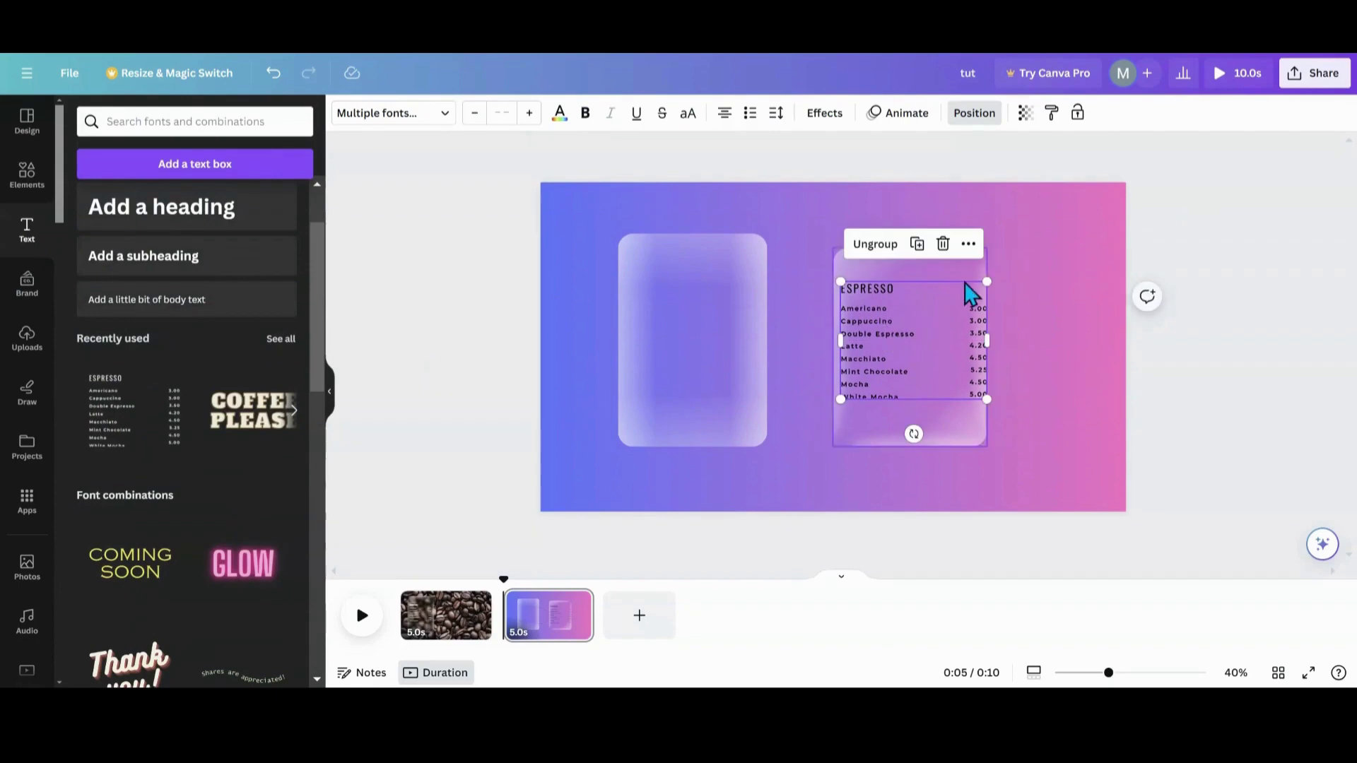
{"action": "left_click_drag", "start_coordinate": [982, 277], "coordinate": [919, 326]}
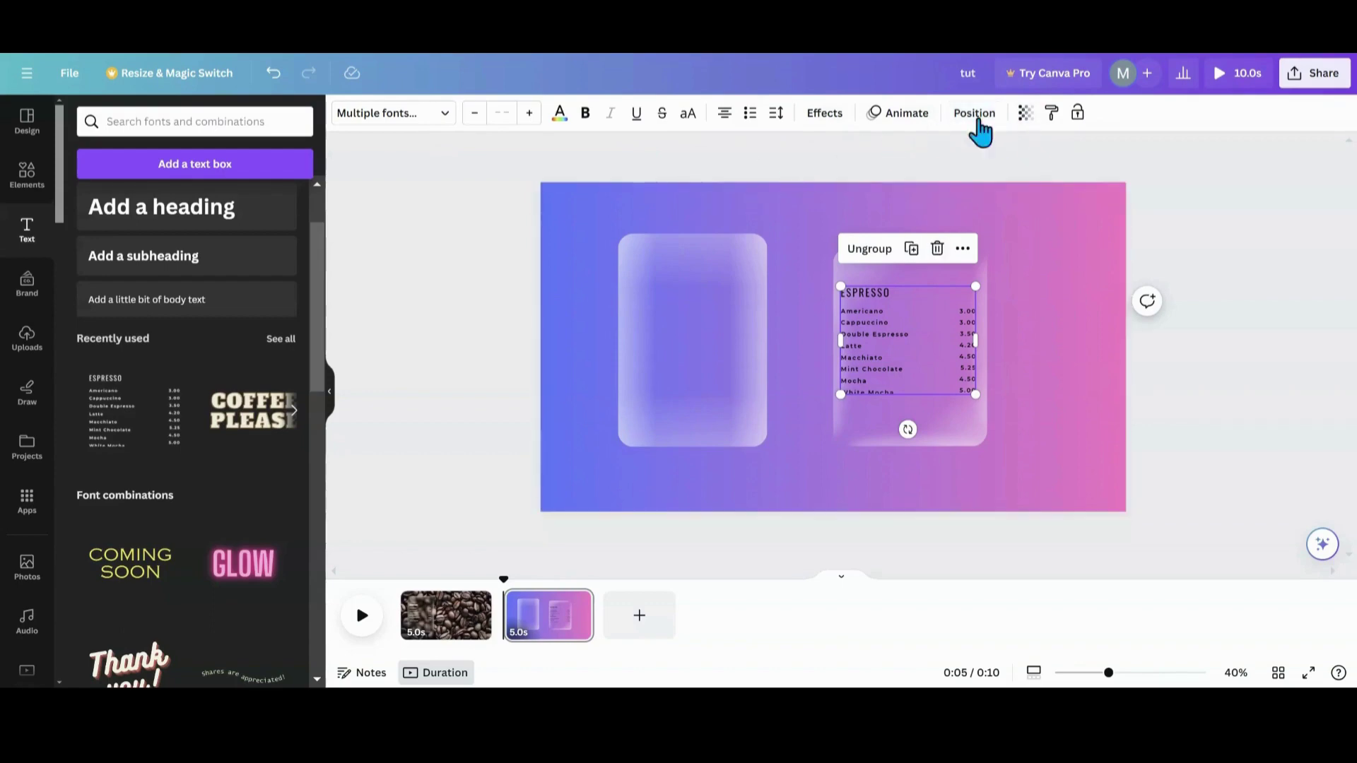
- In Layers, move the Espresso menu down behind the glass, just above the background
{"action": "left_click", "coordinate": [978, 126]}
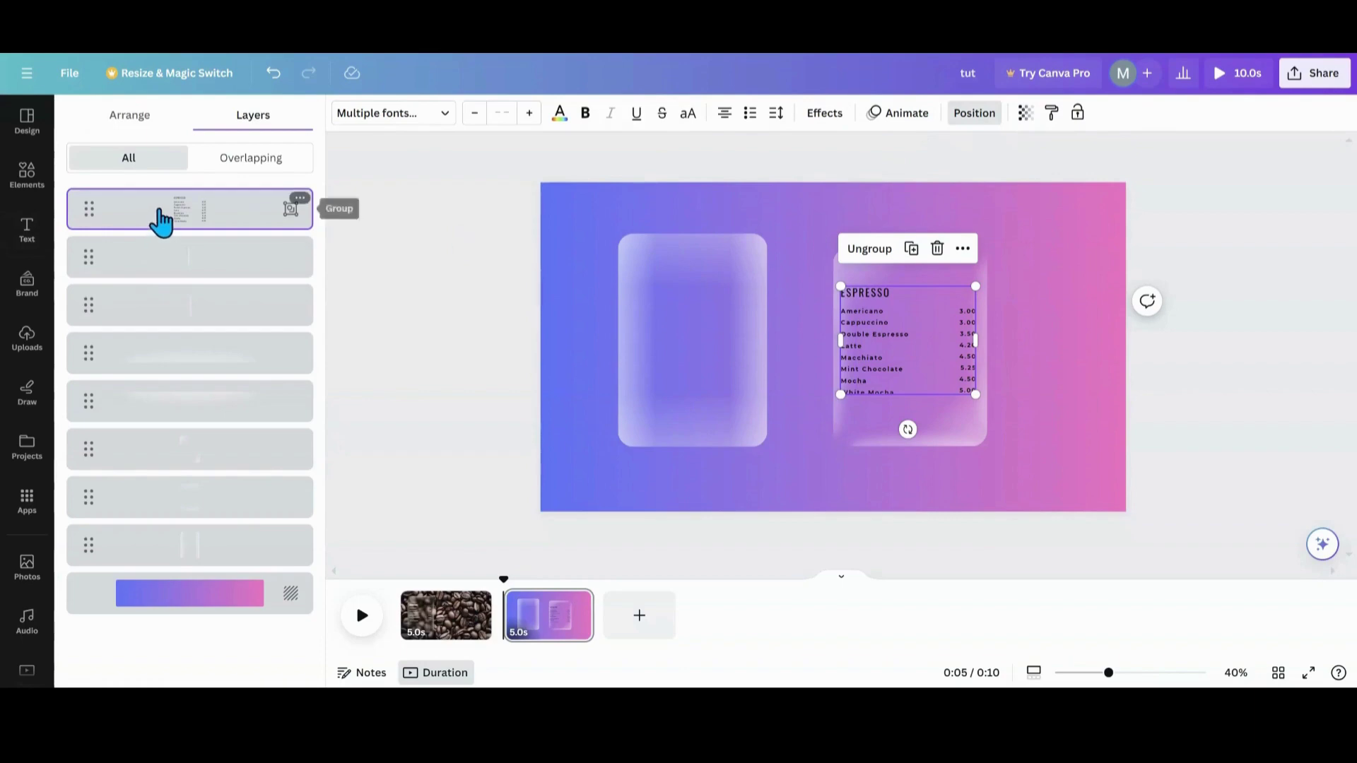
{"action": "left_click_drag", "start_coordinate": [158, 221], "coordinate": [137, 568]}
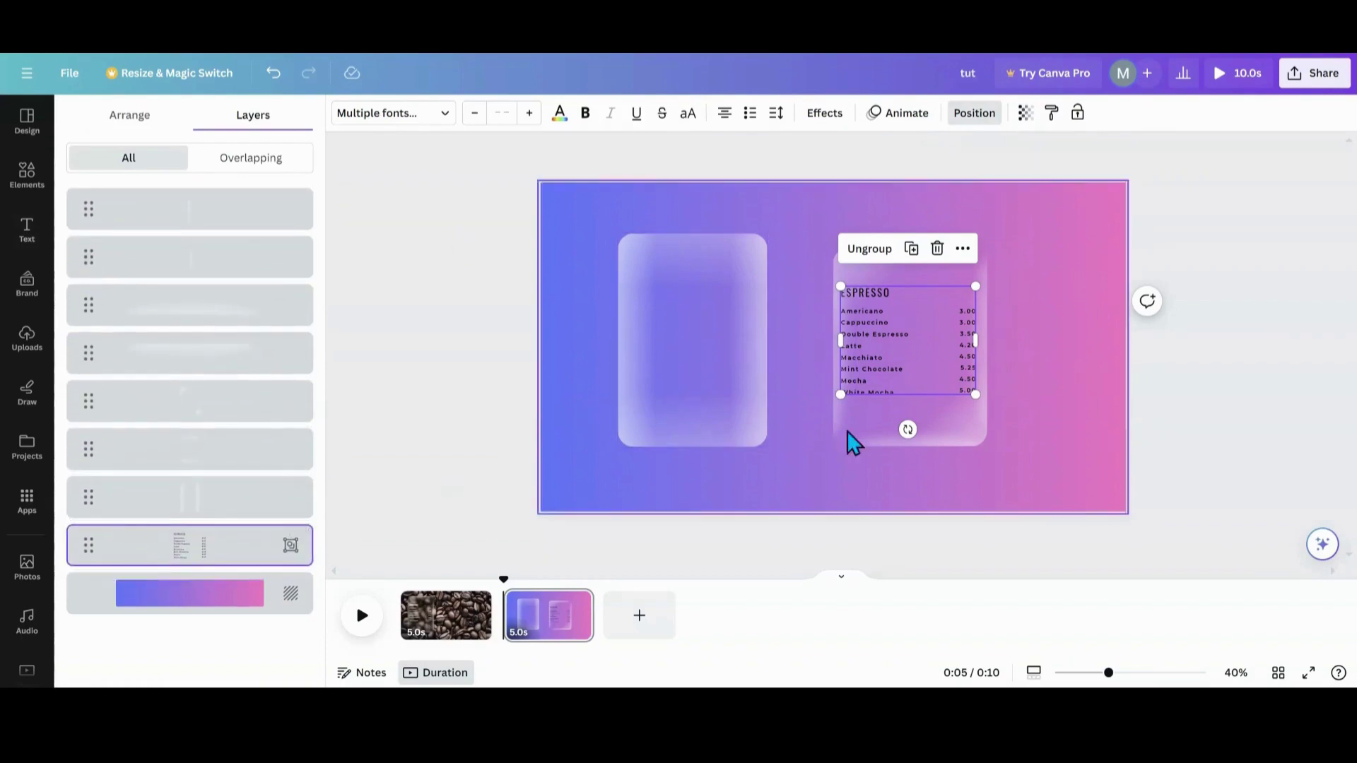
{"action": "left_click", "coordinate": [1070, 385]}
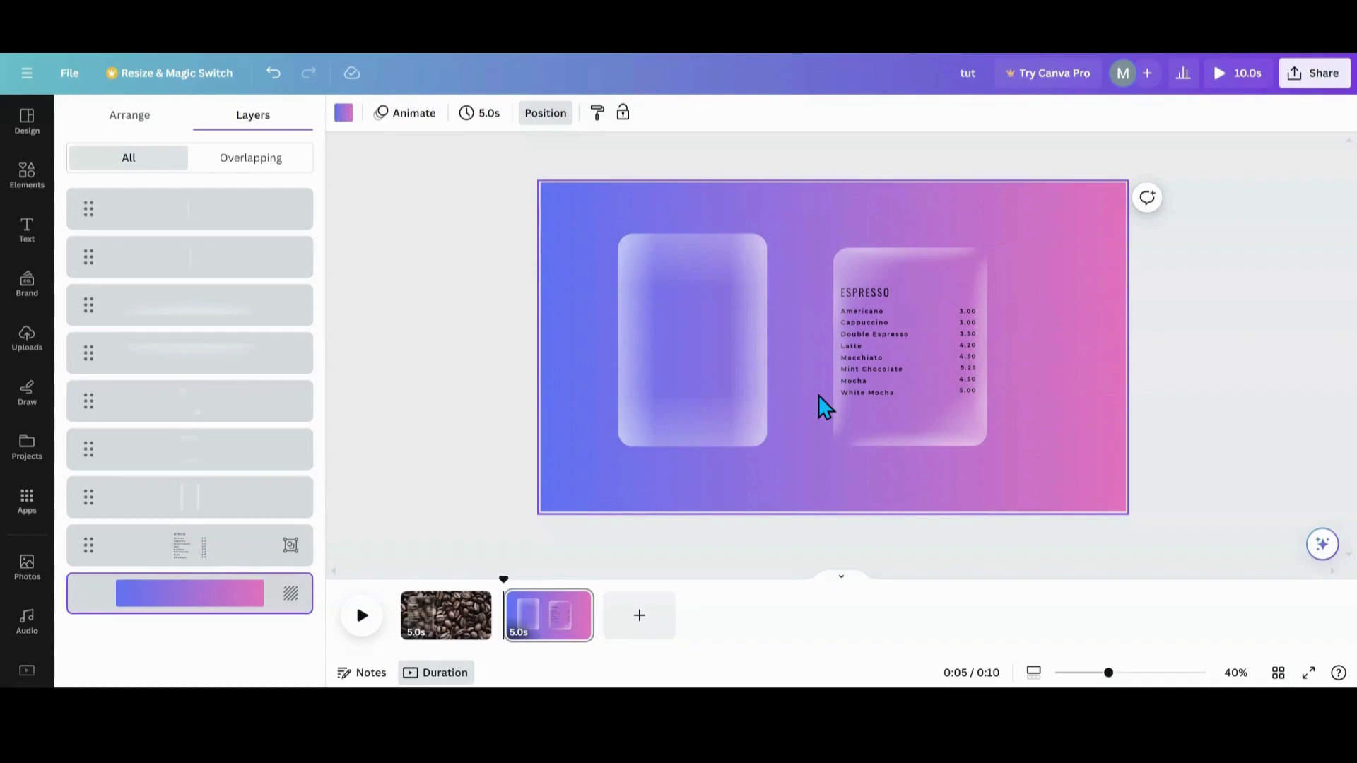
- On page 1, set the blurred photo's brightness to -38 in Edit photo > Adjust
{"action": "left_click", "coordinate": [472, 633]}
{"action": "left_click", "coordinate": [622, 434]}
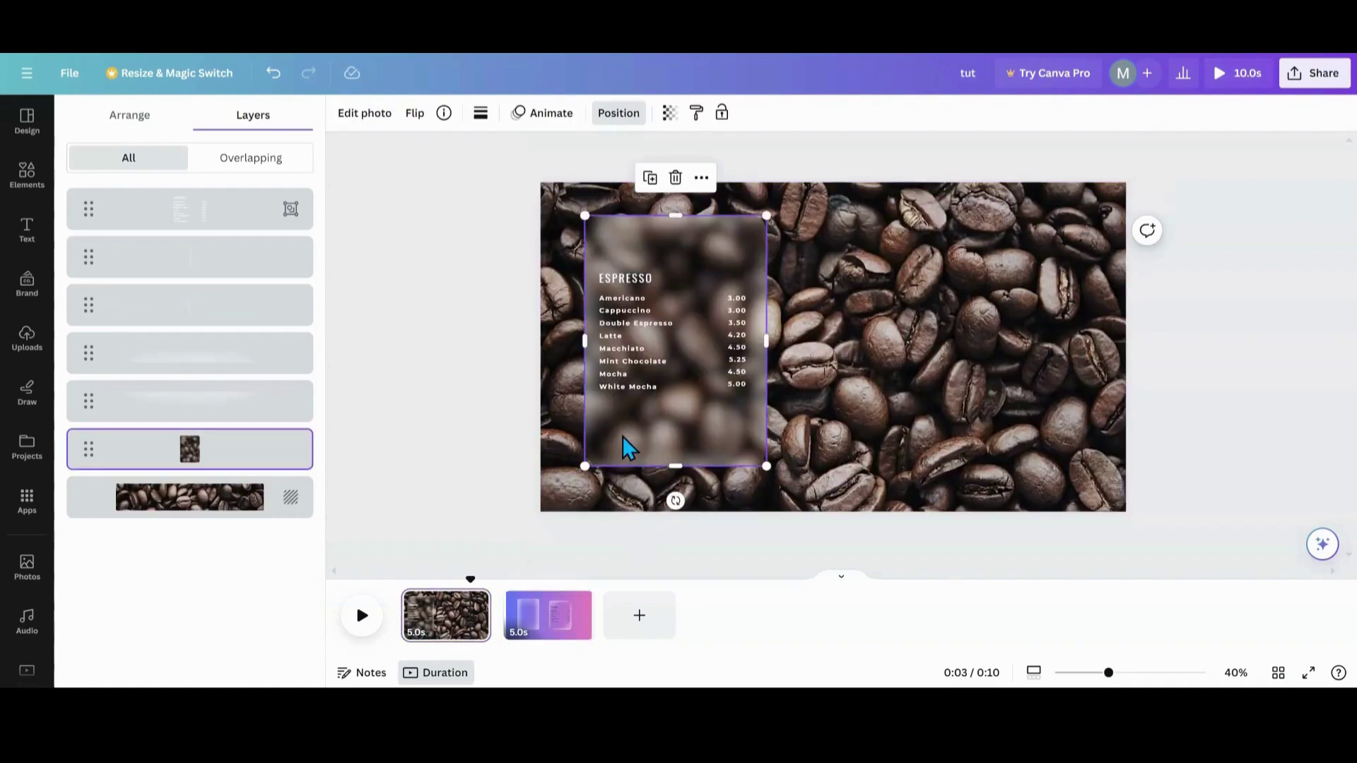
{"action": "left_click", "coordinate": [382, 121]}
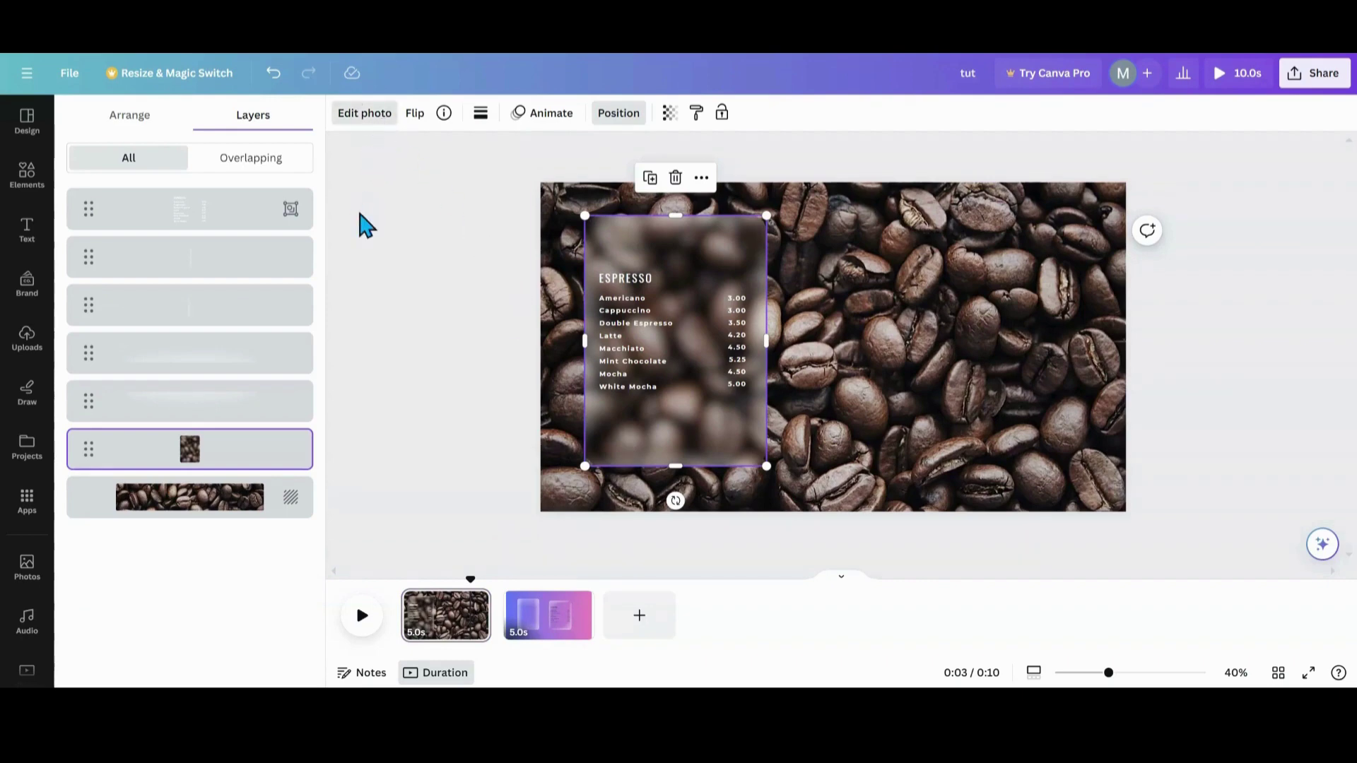
{"action": "scroll", "coordinate": [187, 446], "scroll_direction": "down", "scroll_amount": 2}
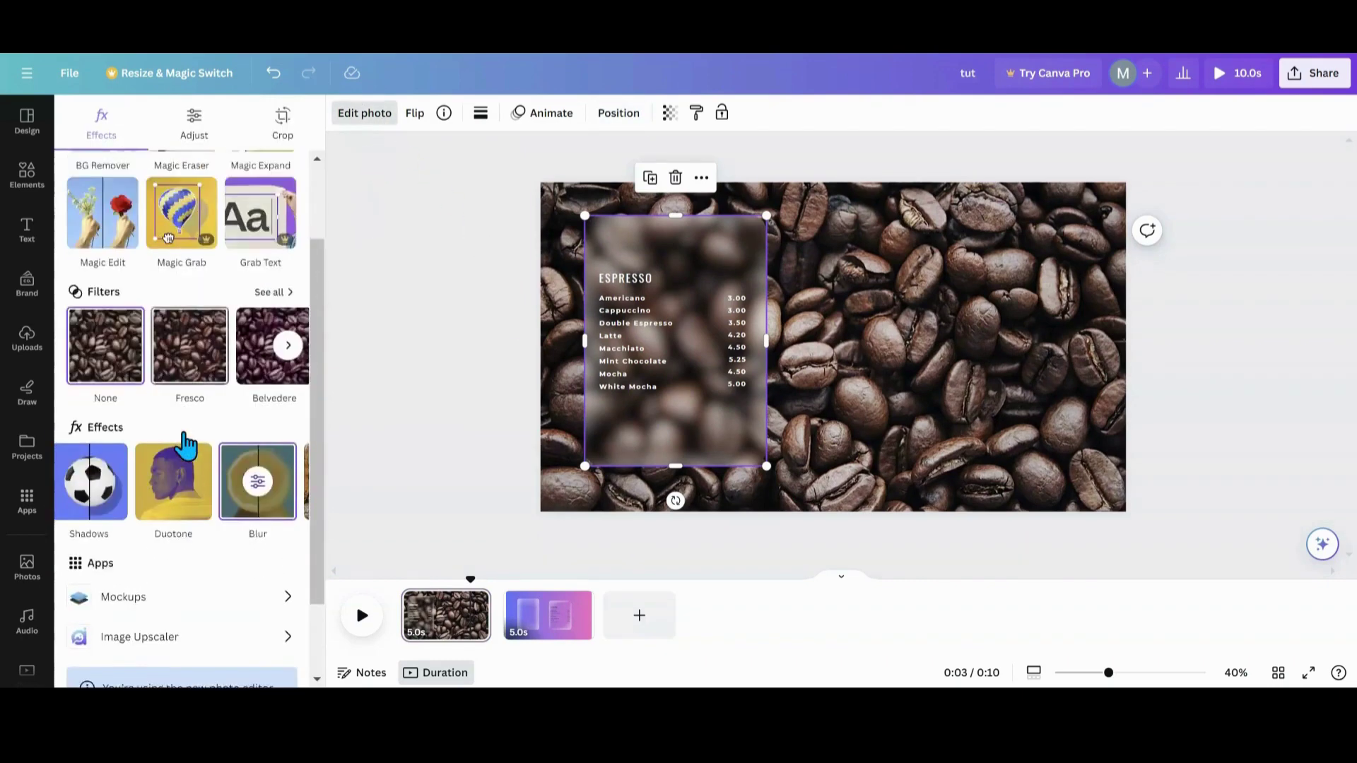
{"action": "scroll", "coordinate": [184, 445], "scroll_direction": "up", "scroll_amount": 2}
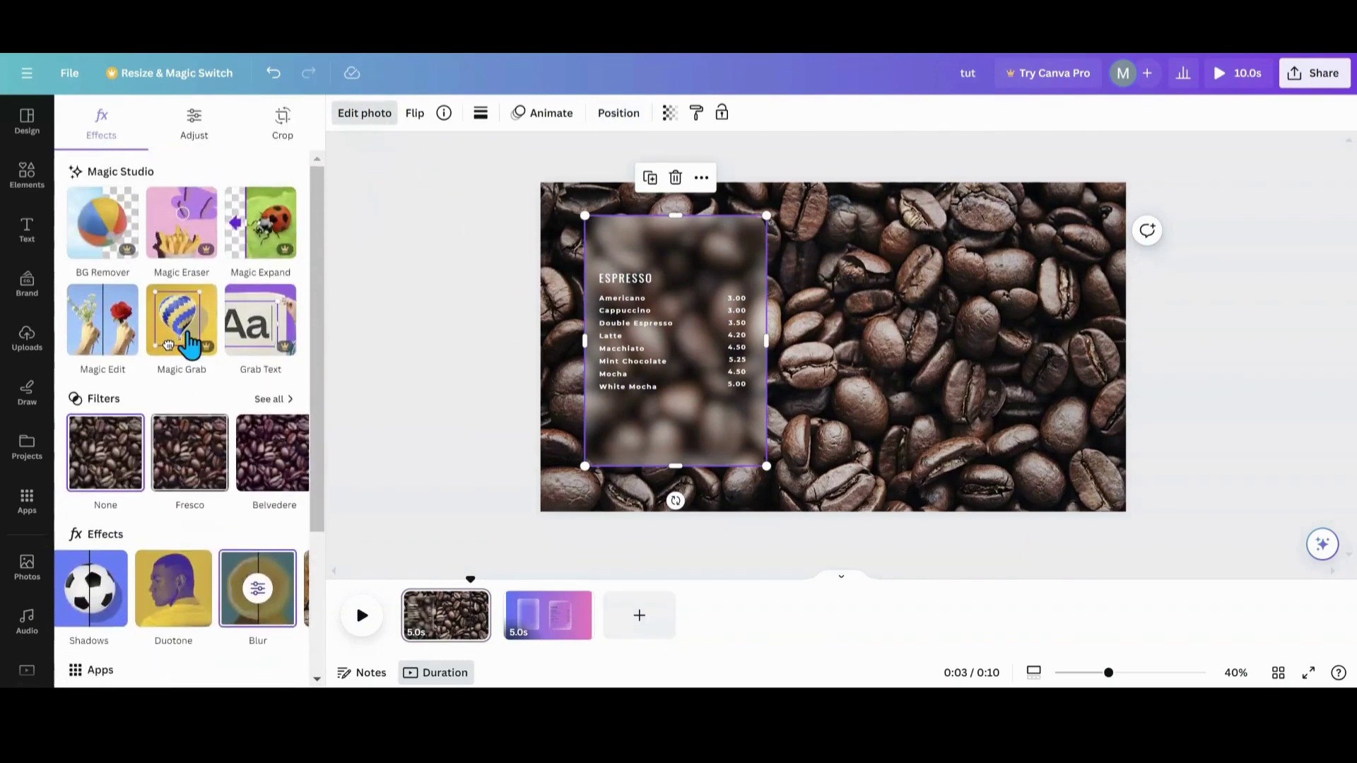
{"action": "left_click", "coordinate": [205, 128]}
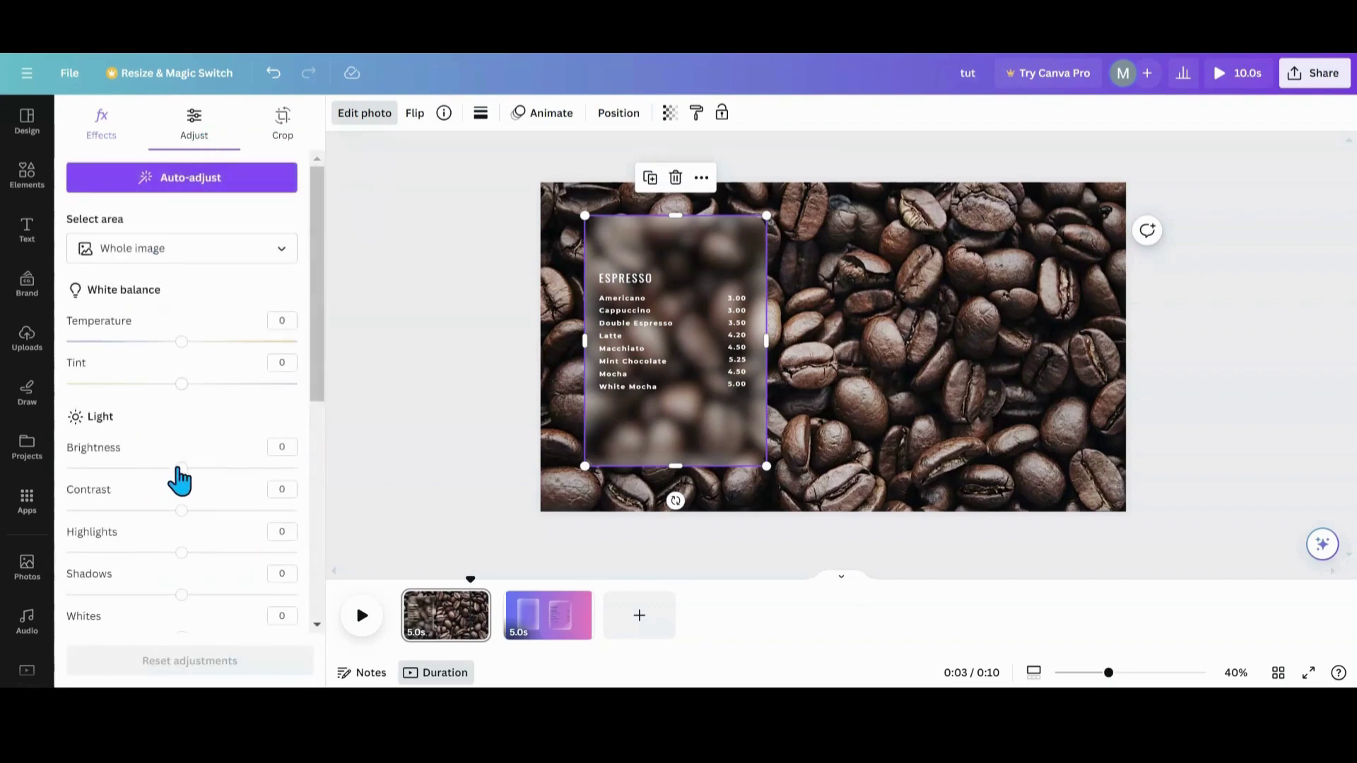
{"action": "mouse_move", "coordinate": [177, 469]}
{"action": "left_mouse_down"}
{"action": "mouse_move", "coordinate": [124, 468]}
{"action": "mouse_move", "coordinate": [231, 468]}
{"action": "mouse_move", "coordinate": [182, 468]}
{"action": "left_mouse_up"}
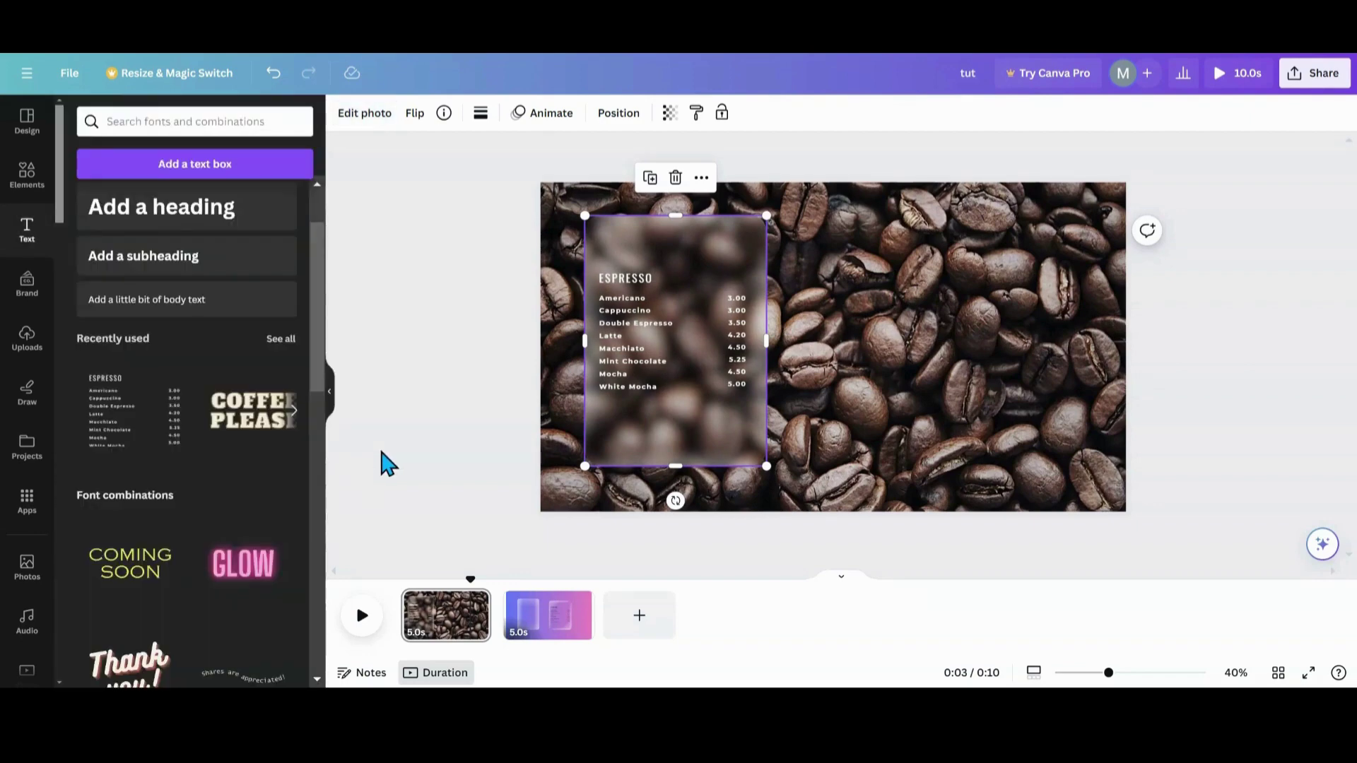
{"action": "left_click", "coordinate": [1031, 401]}
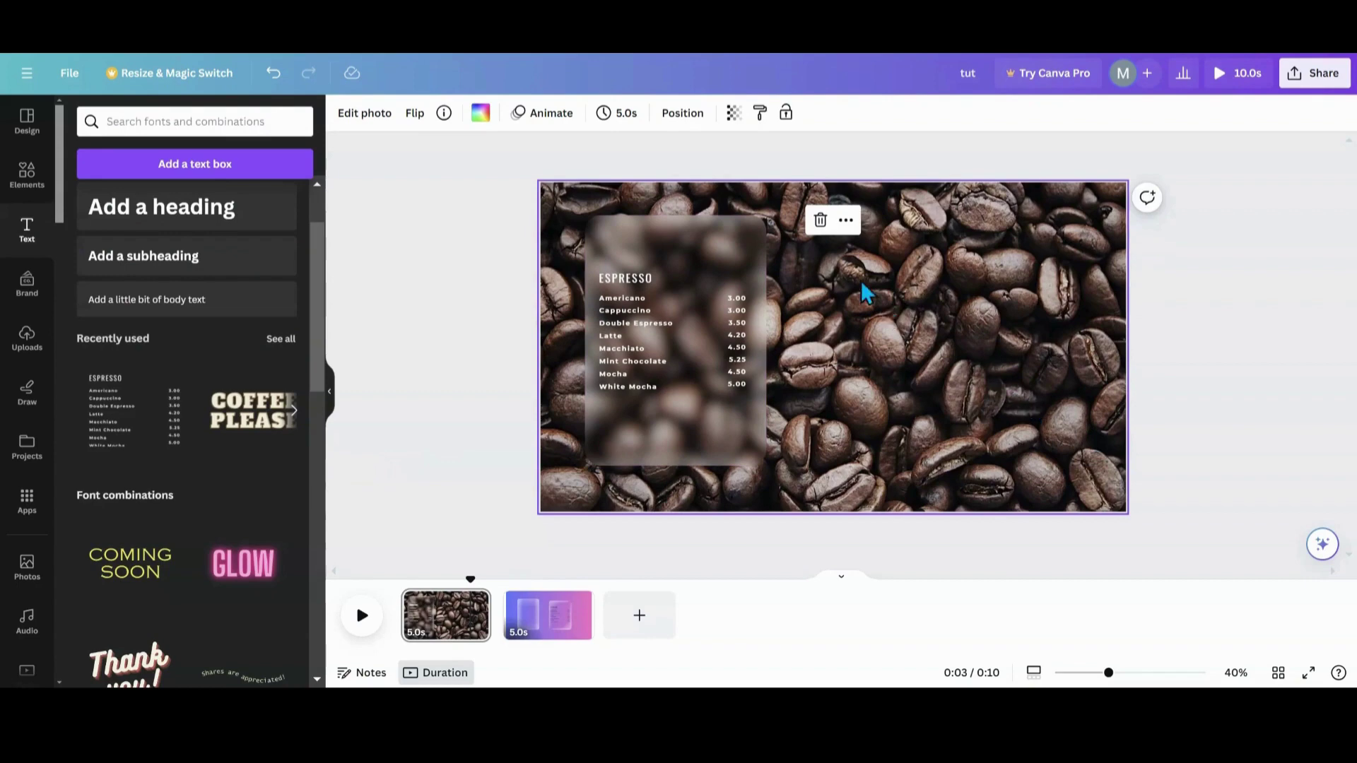